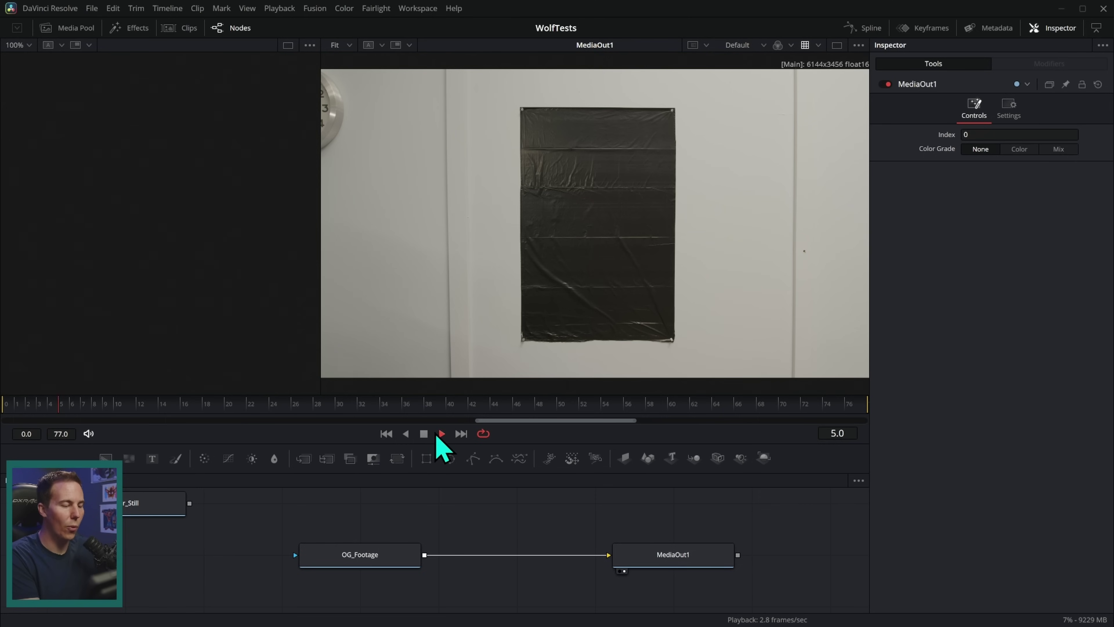
Scrub the footage between frames 22 and 32 to review the hand's movement.
{"action": "left_click", "coordinate": [423, 433]}
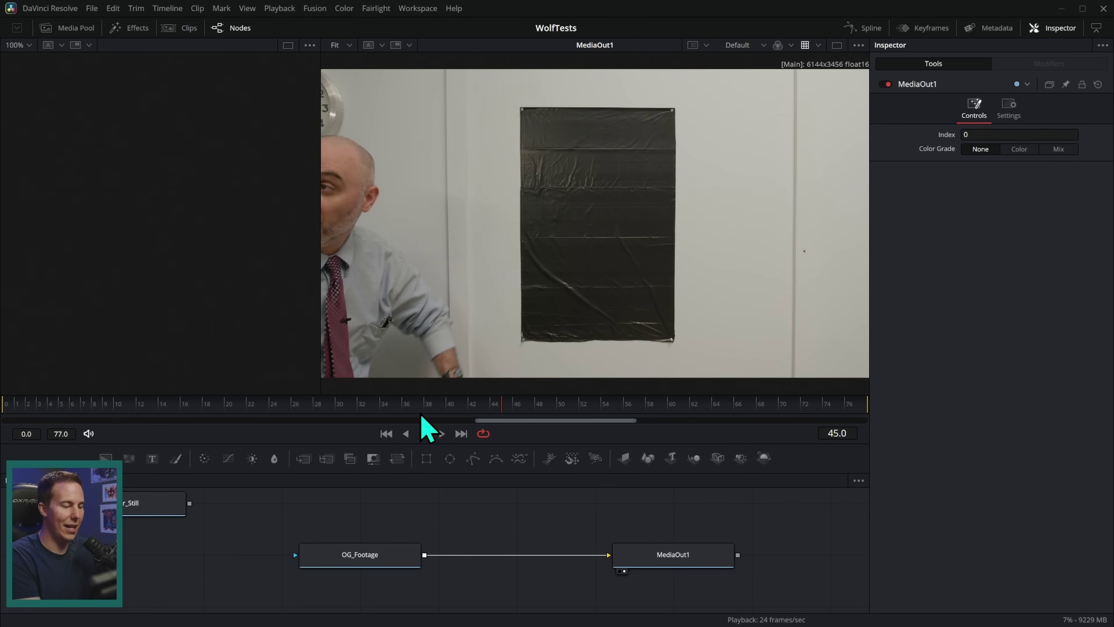
{"action": "left_click_drag", "start_coordinate": [139, 411], "coordinate": [402, 421]}
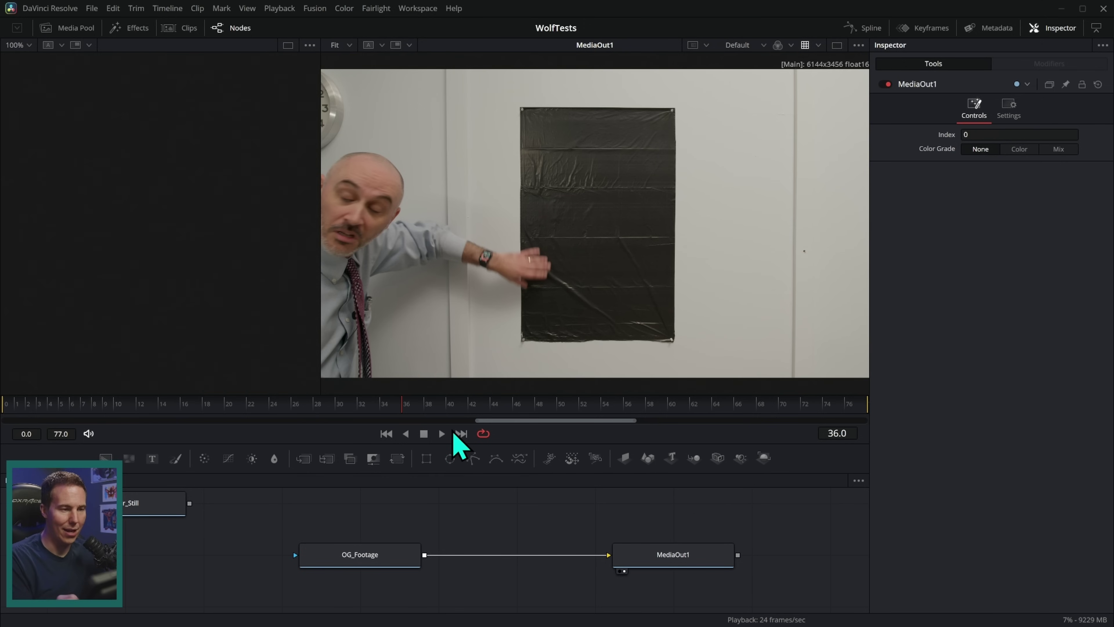
{"action": "scroll", "coordinate": [655, 281], "scroll_direction": "up", "scroll_amount": 3}
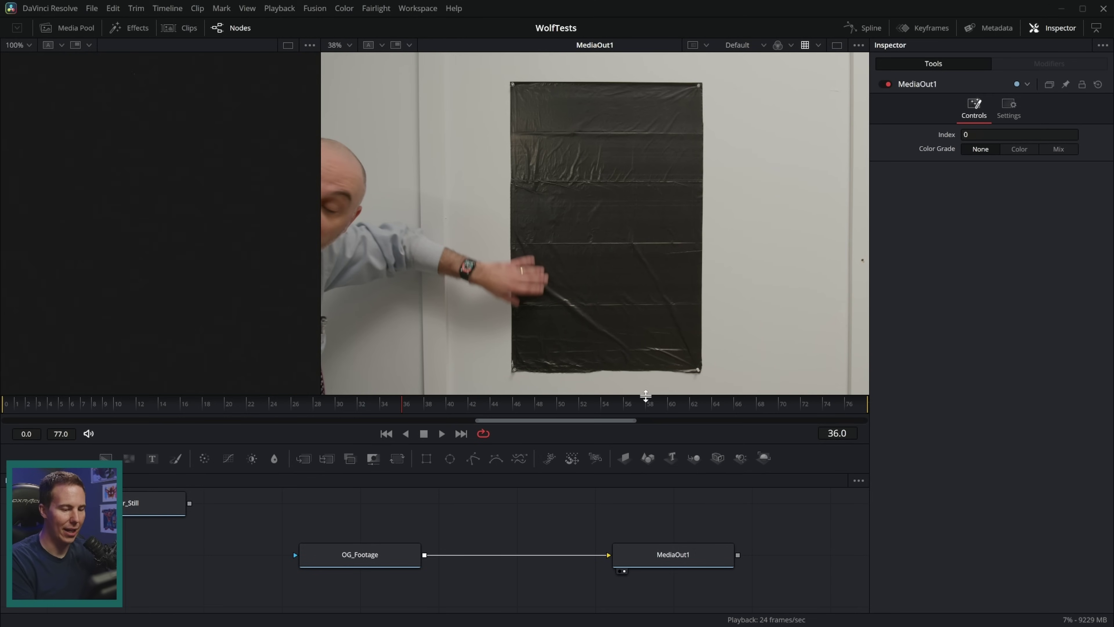
{"action": "left_click", "coordinate": [248, 408]}
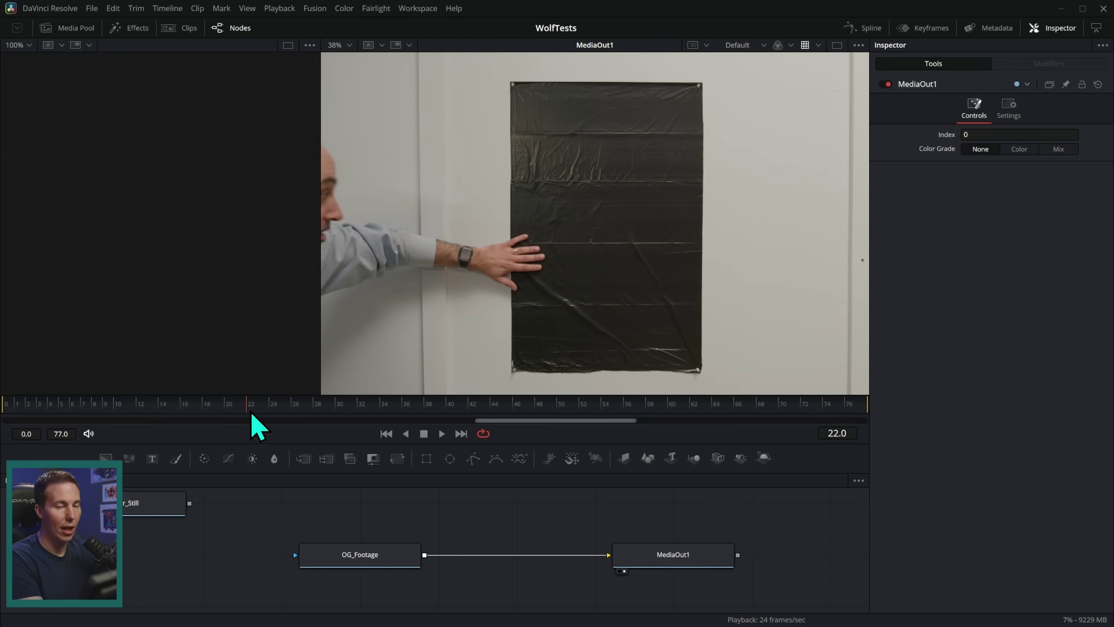
{"action": "left_click_drag", "start_coordinate": [251, 415], "coordinate": [357, 431]}
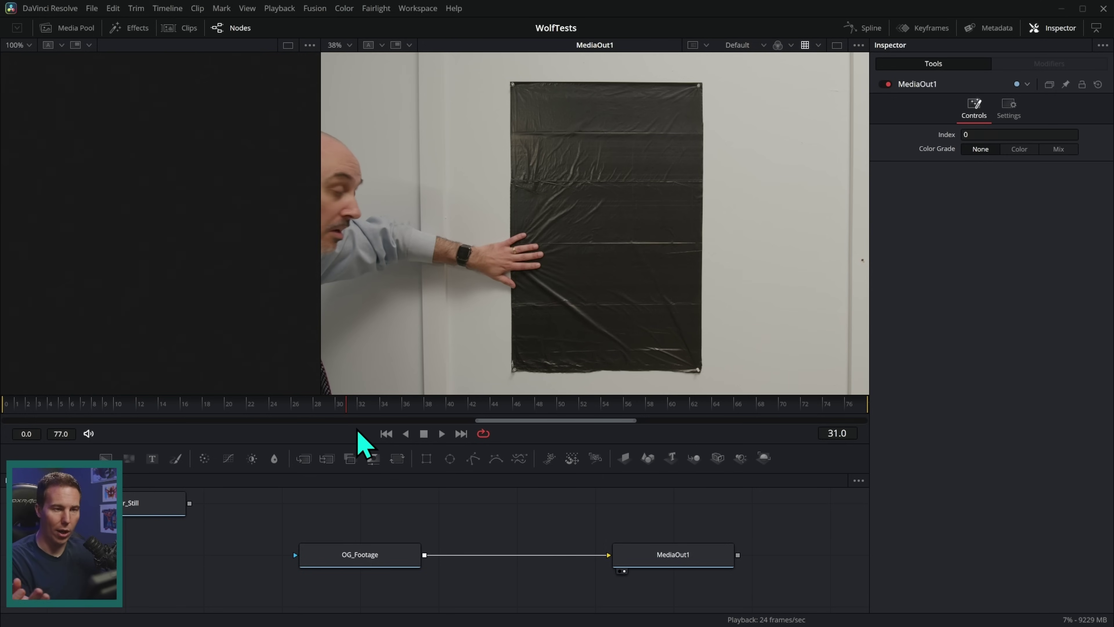
{"action": "left_click_drag", "start_coordinate": [363, 444], "coordinate": [248, 417]}
{"action": "scroll", "coordinate": [643, 294], "scroll_direction": "up", "scroll_amount": 3}
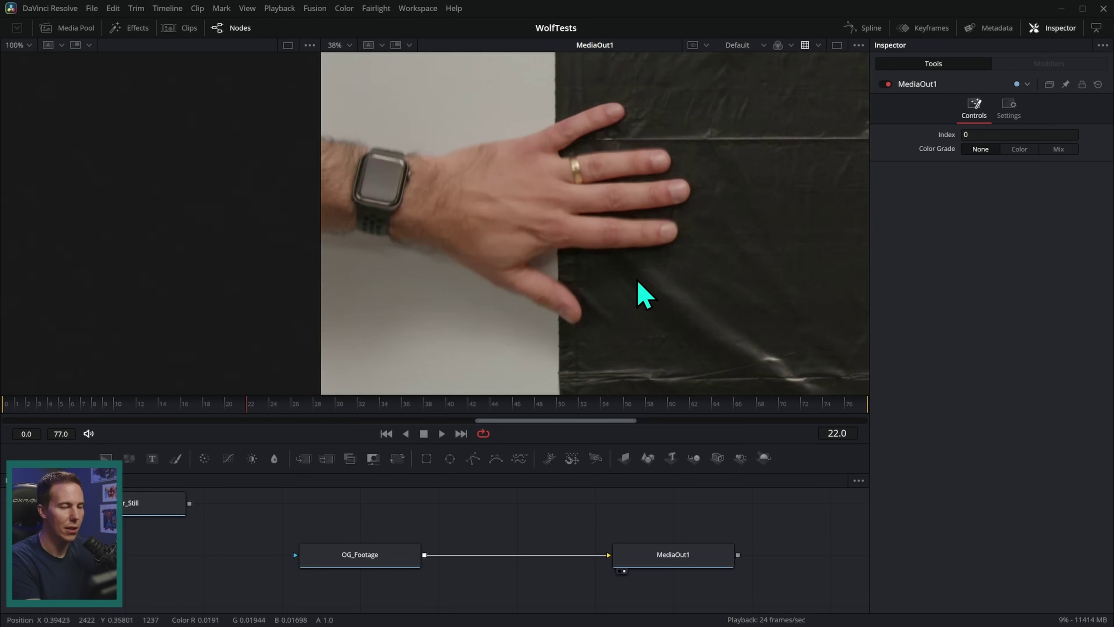
{"action": "mouse_move", "coordinate": [364, 406]}
{"action": "left_mouse_down"}
{"action": "mouse_move", "coordinate": [378, 406]}
{"action": "mouse_move", "coordinate": [346, 403]}
{"action": "left_mouse_up"}
{"action": "scroll", "coordinate": [697, 311], "scroll_direction": "down", "scroll_amount": 5}
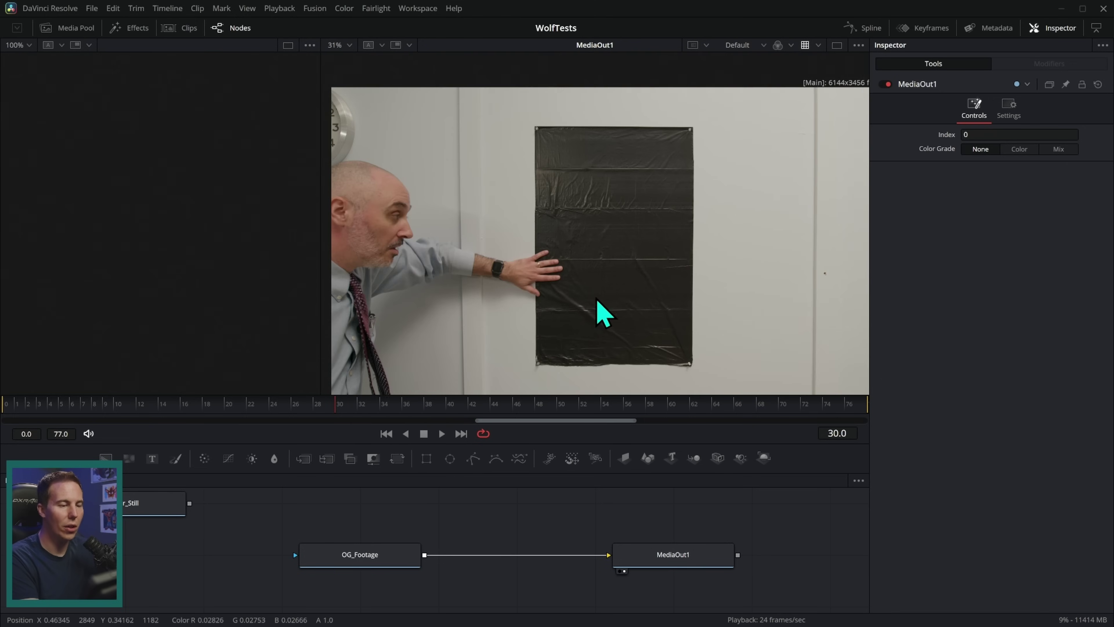
{"action": "scroll", "coordinate": [603, 314], "scroll_direction": "up", "scroll_amount": 1}
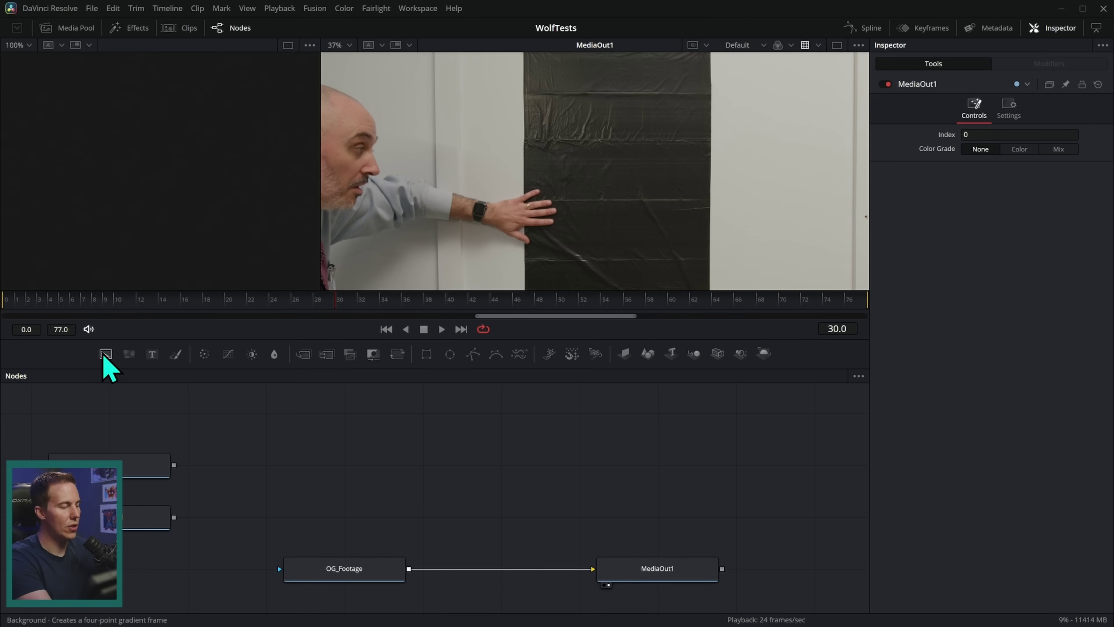
Add a Background node merged over OG_Footage as Merge1, then lower its height in the Image tab.
{"action": "left_click_drag", "start_coordinate": [105, 355], "coordinate": [408, 568]}
{"action": "left_click", "coordinate": [667, 574]}
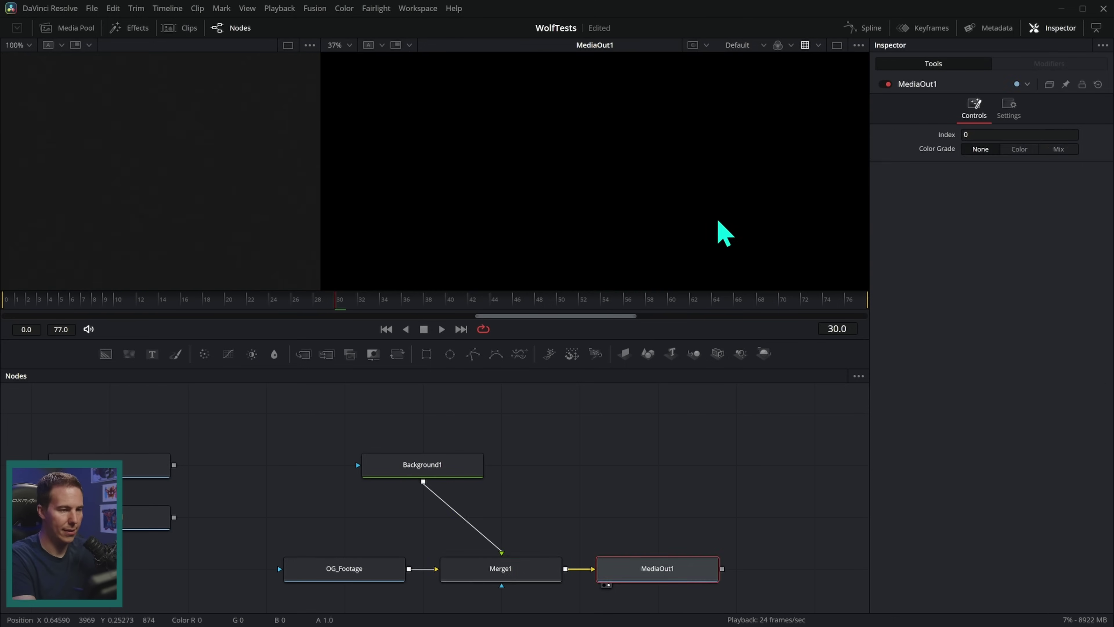
{"action": "scroll", "coordinate": [721, 286], "scroll_direction": "up", "scroll_amount": 3}
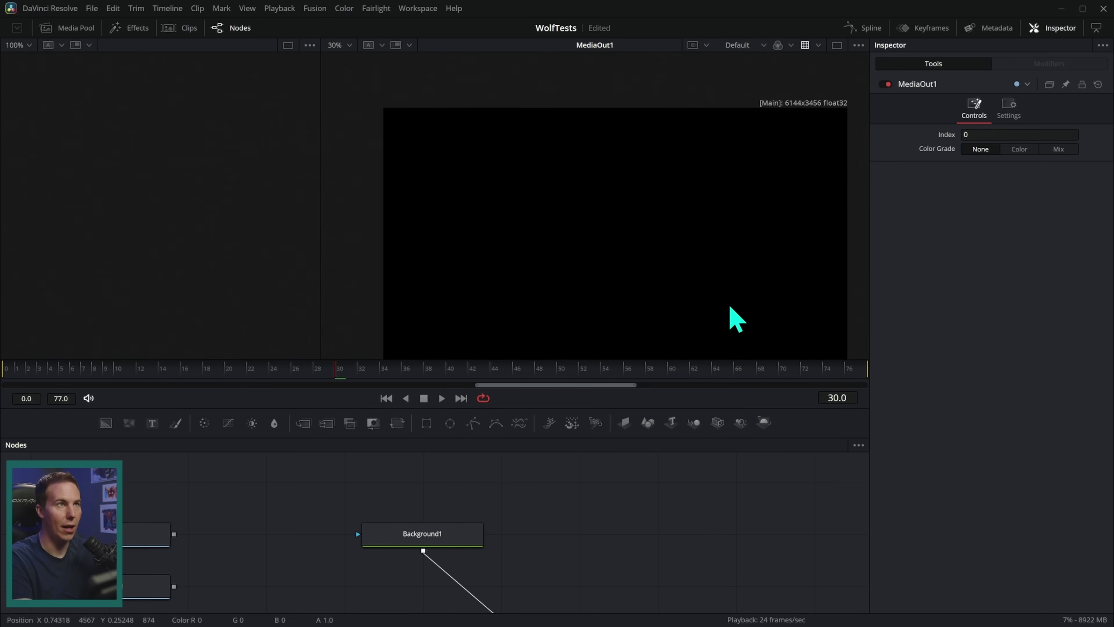
{"action": "scroll", "coordinate": [722, 298], "scroll_direction": "down", "scroll_amount": 2}
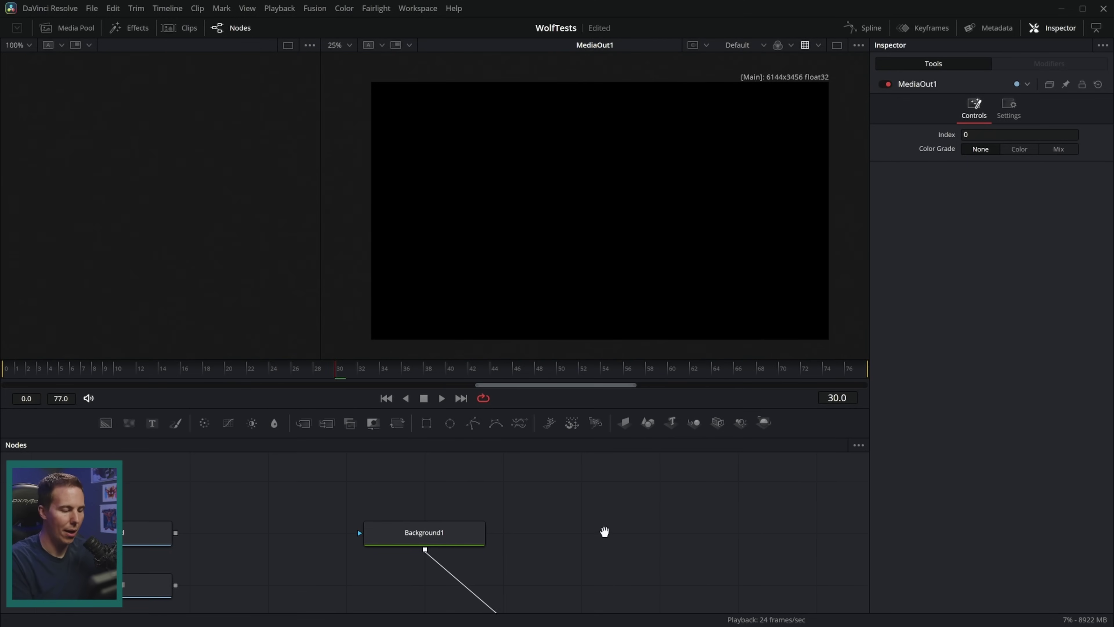
{"action": "scroll", "coordinate": [472, 520], "scroll_direction": "down", "scroll_amount": 1}
{"action": "left_click_drag", "start_coordinate": [467, 509], "coordinate": [534, 511]}
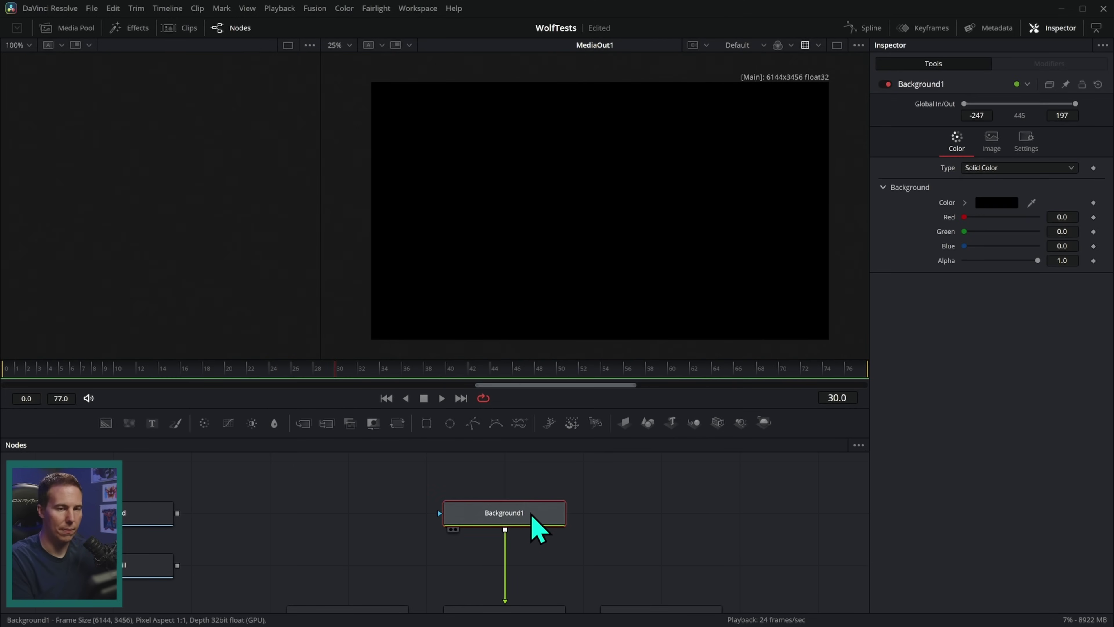
{"action": "left_click", "coordinate": [991, 147]}
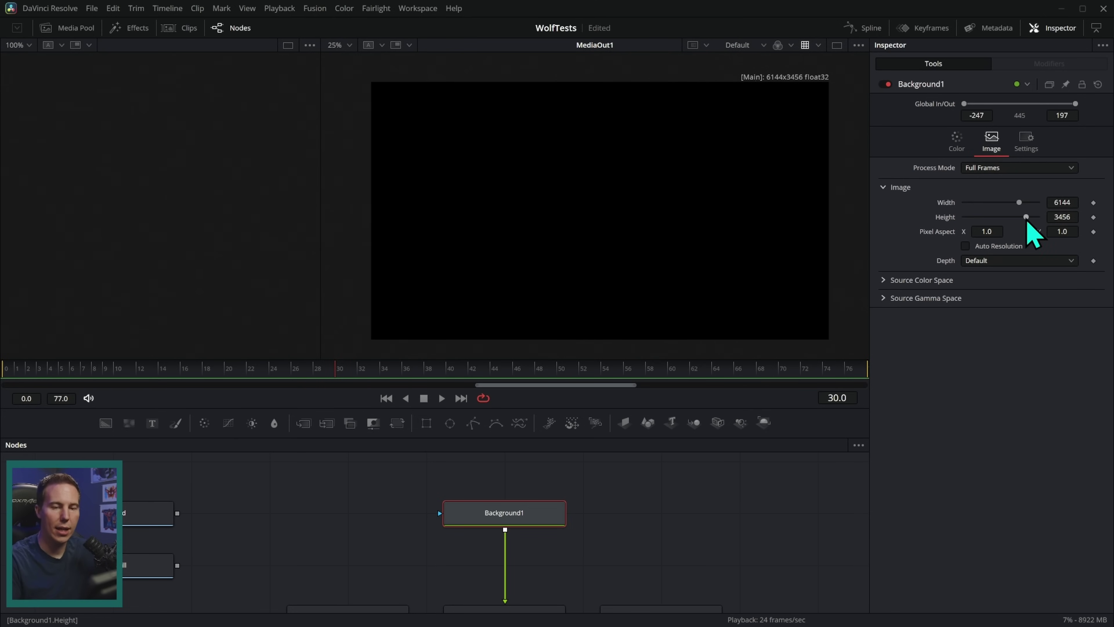
{"action": "left_click", "coordinate": [1021, 217]}
Resize the black background by entering width 1799 and height 3199.
{"action": "left_click_drag", "start_coordinate": [1019, 203], "coordinate": [980, 215]}
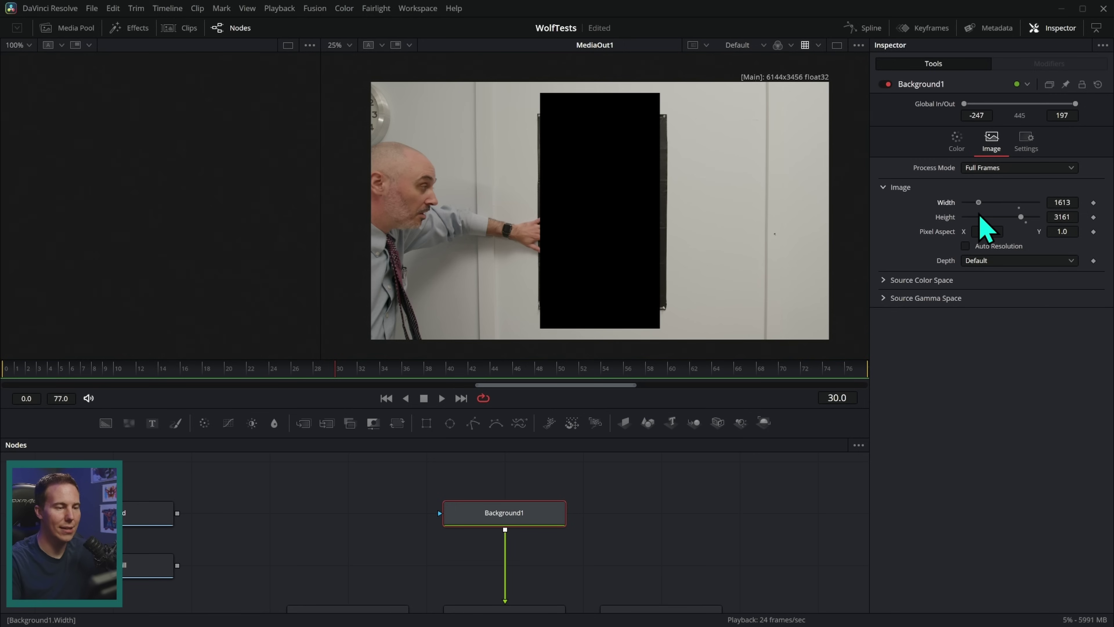
{"action": "left_click", "coordinate": [1062, 202]}
{"action": "type", "text": "1701"}
{"action": "key", "text": "Return"}
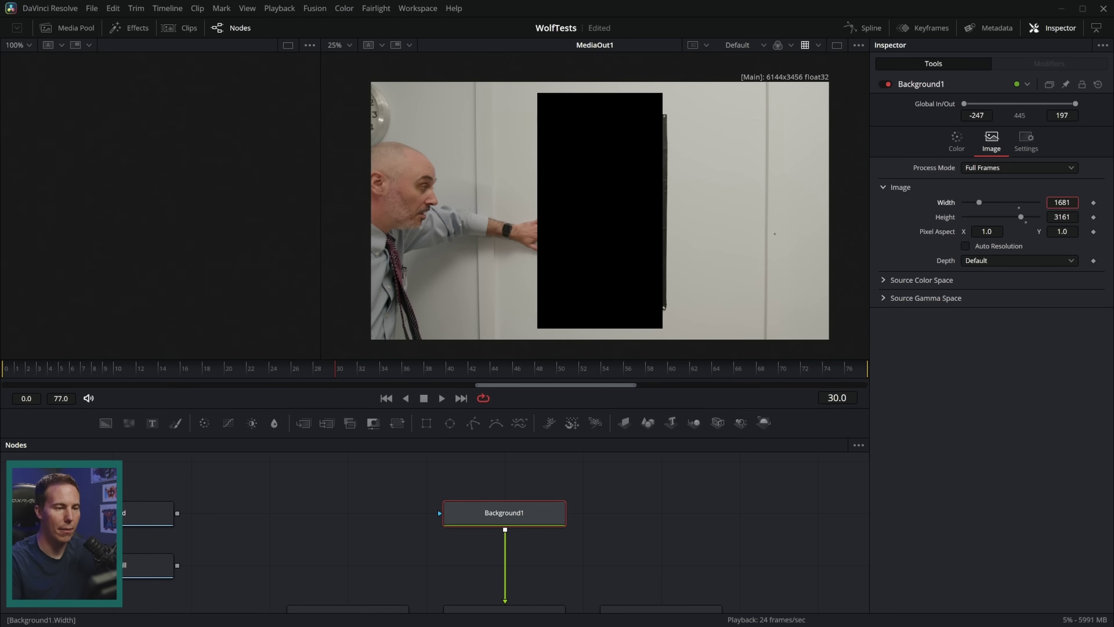
{"action": "type", "text": "1799"}
{"action": "key", "text": "Return"}
{"action": "left_click", "coordinate": [1063, 217]}
{"action": "type", "text": "3199"}
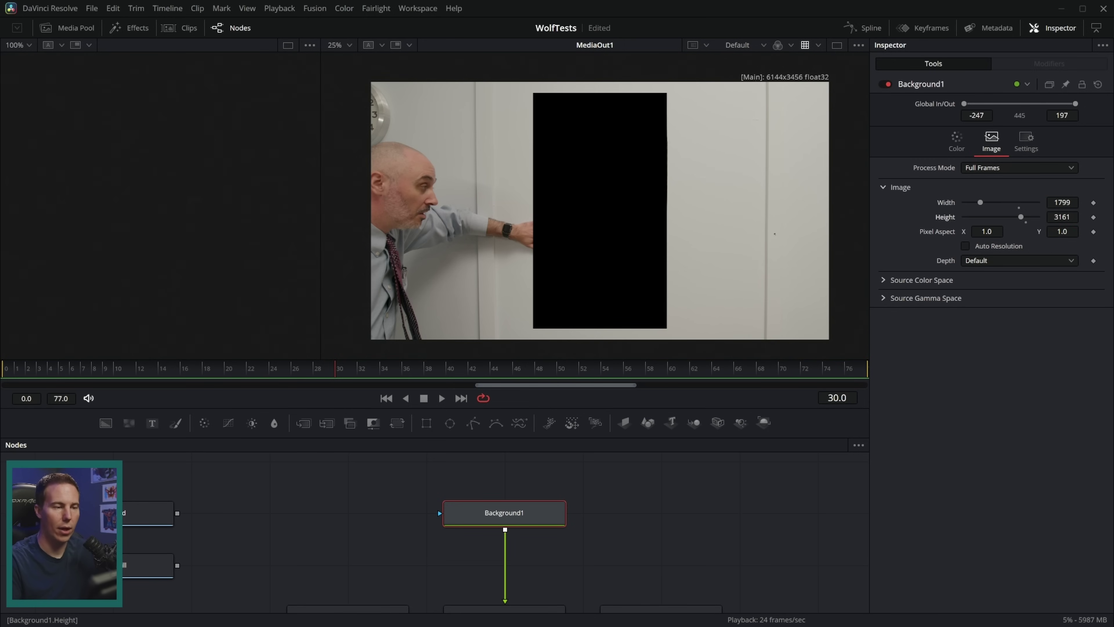
{"action": "key", "text": "Return"}
Refine the background to about 1749 × 2631 over the sheet, then save the project.
{"action": "left_click_drag", "start_coordinate": [1021, 216], "coordinate": [979, 203]}
{"action": "left_click", "coordinate": [1061, 202]}
{"action": "type", "text": "1764"}
{"action": "key", "text": "Return"}
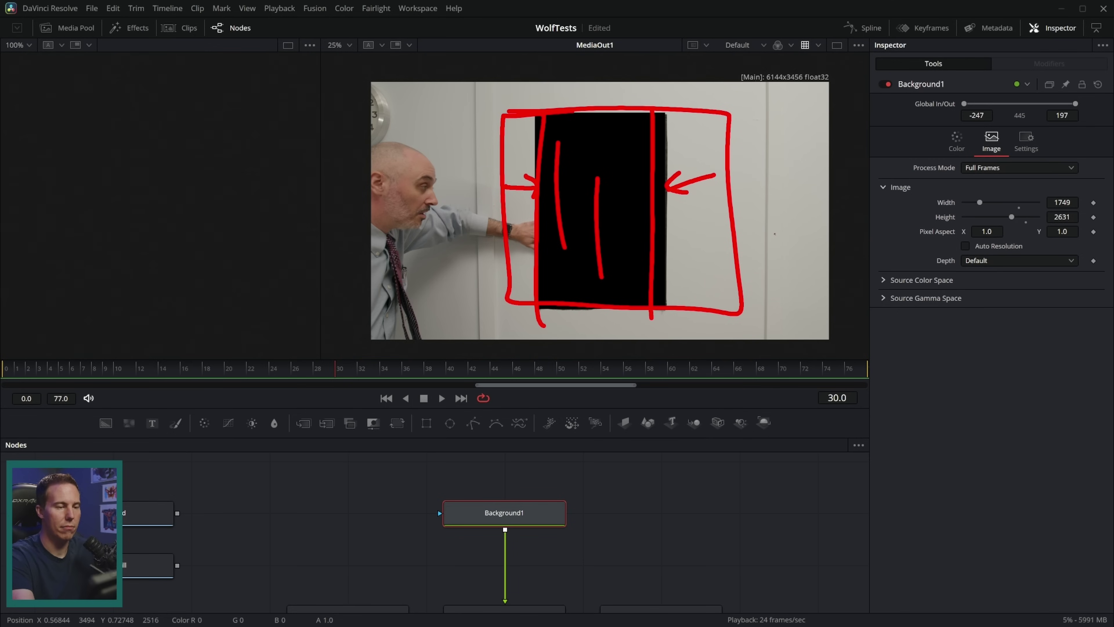
{"action": "key", "text": "ctrl+s"}
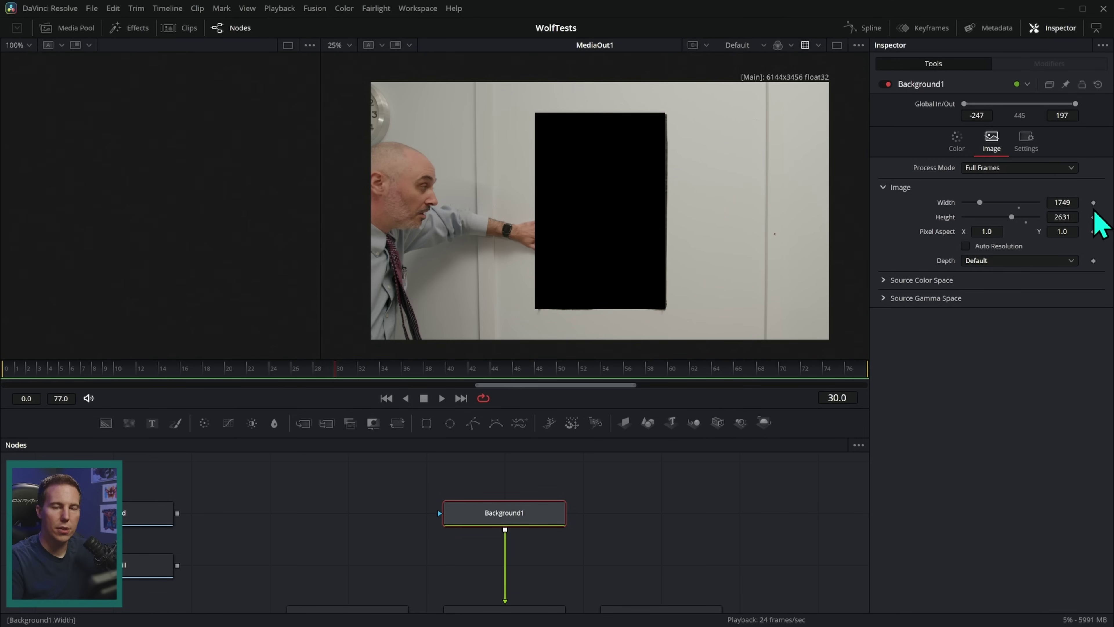
Size the background to 1800 × 2600, then double it to 3600 × 5200.
{"action": "left_click", "coordinate": [1070, 202]}
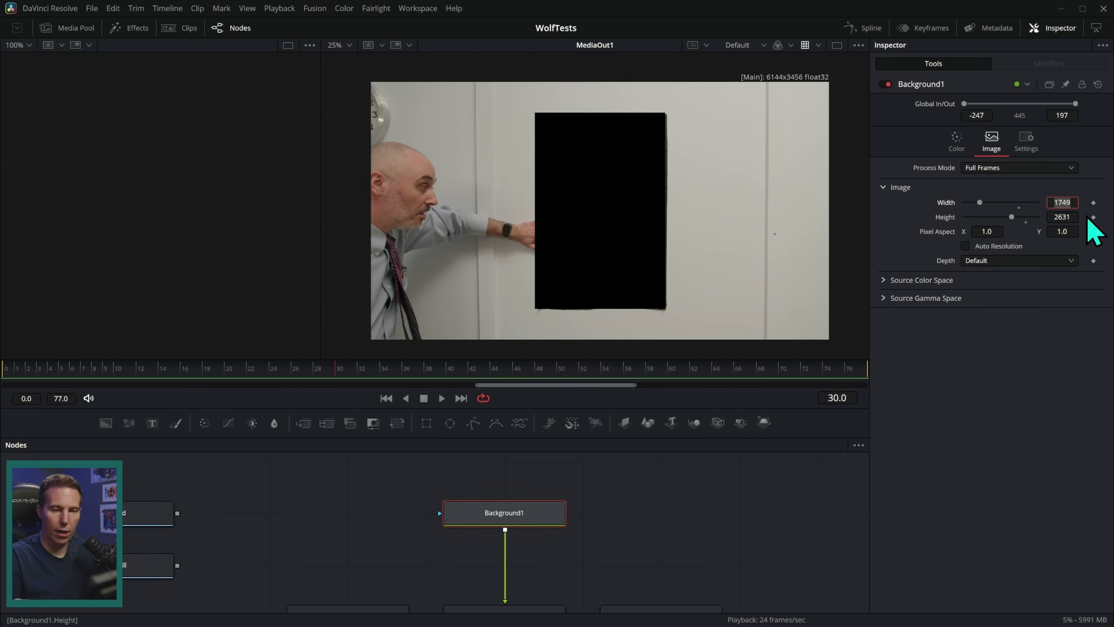
{"action": "type", "text": "1800"}
{"action": "key", "text": "Tab"}
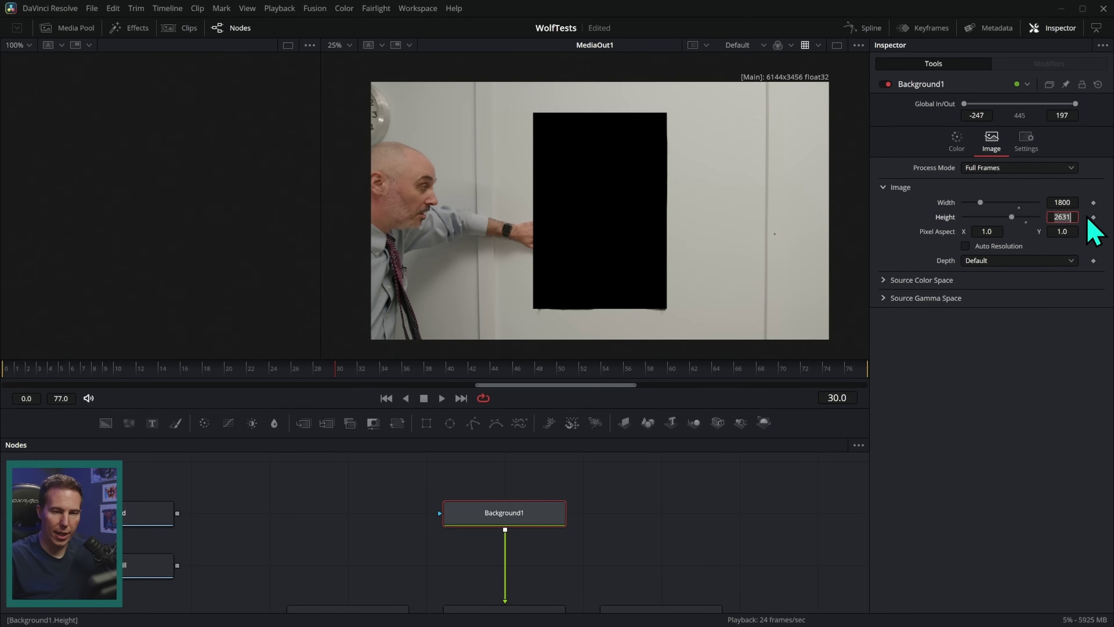
{"action": "type", "text": "2600"}
{"action": "key", "text": "Tab"}
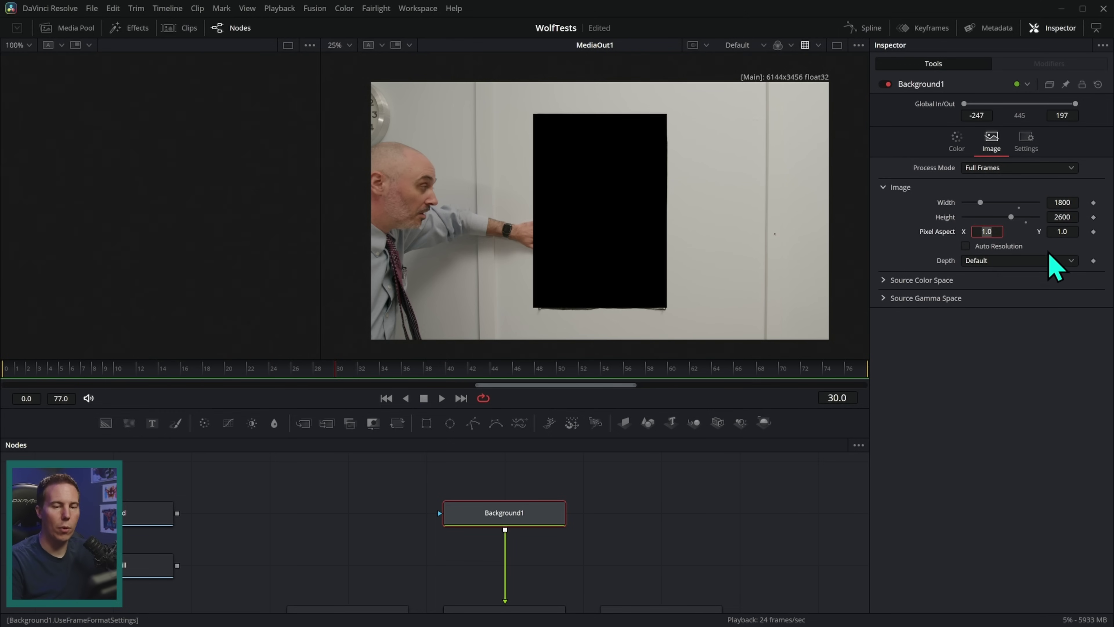
{"action": "left_click", "coordinate": [1074, 203]}
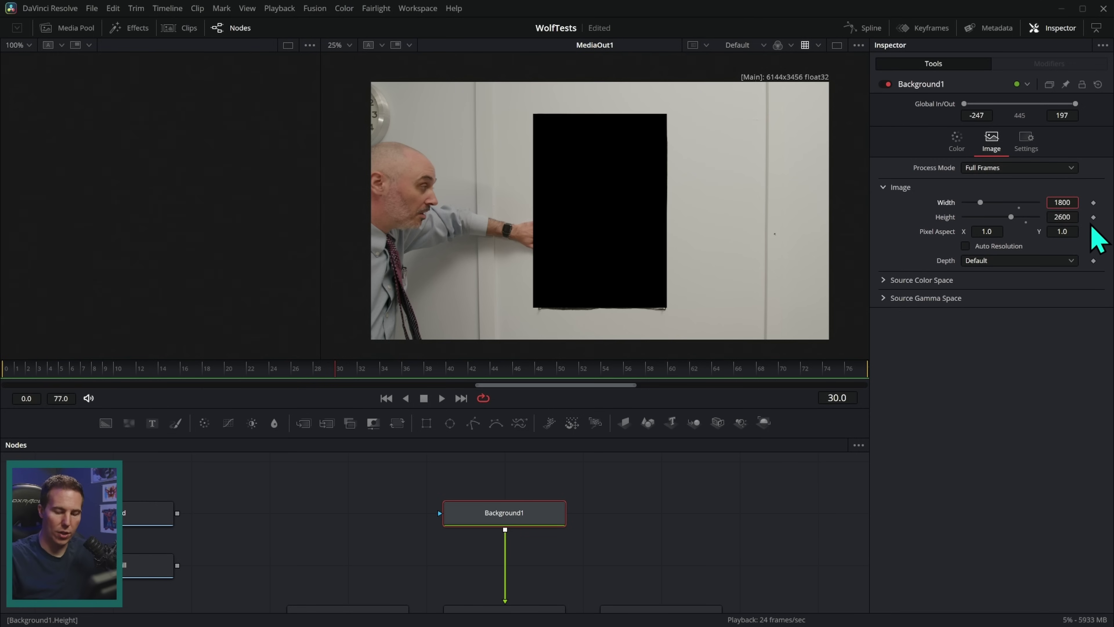
{"action": "key", "text": "Tab"}
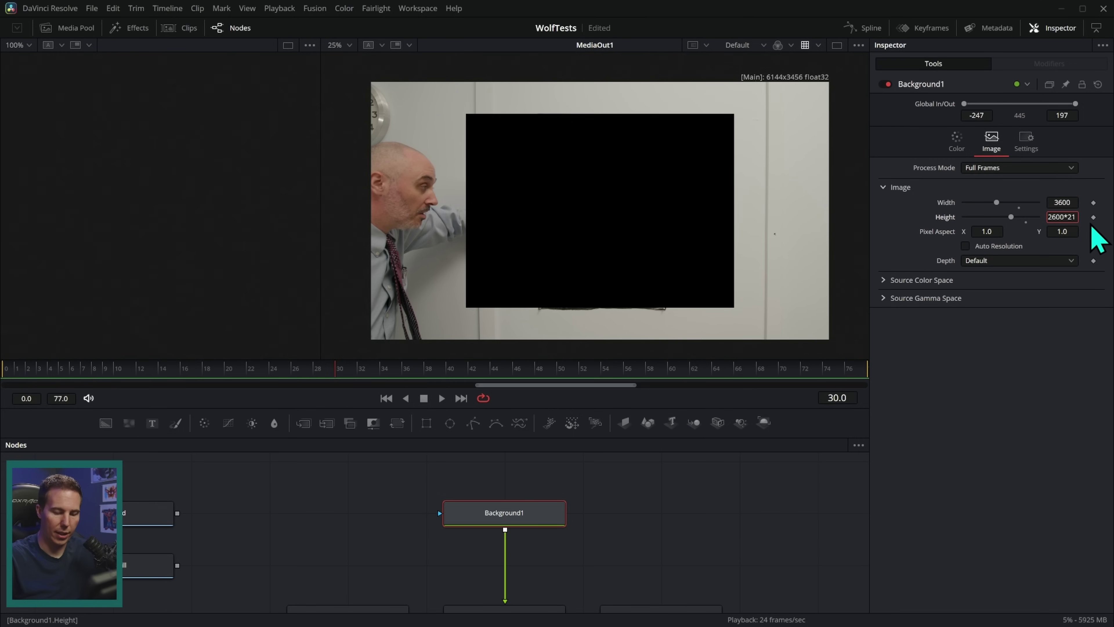
{"action": "key", "text": "Tab"}
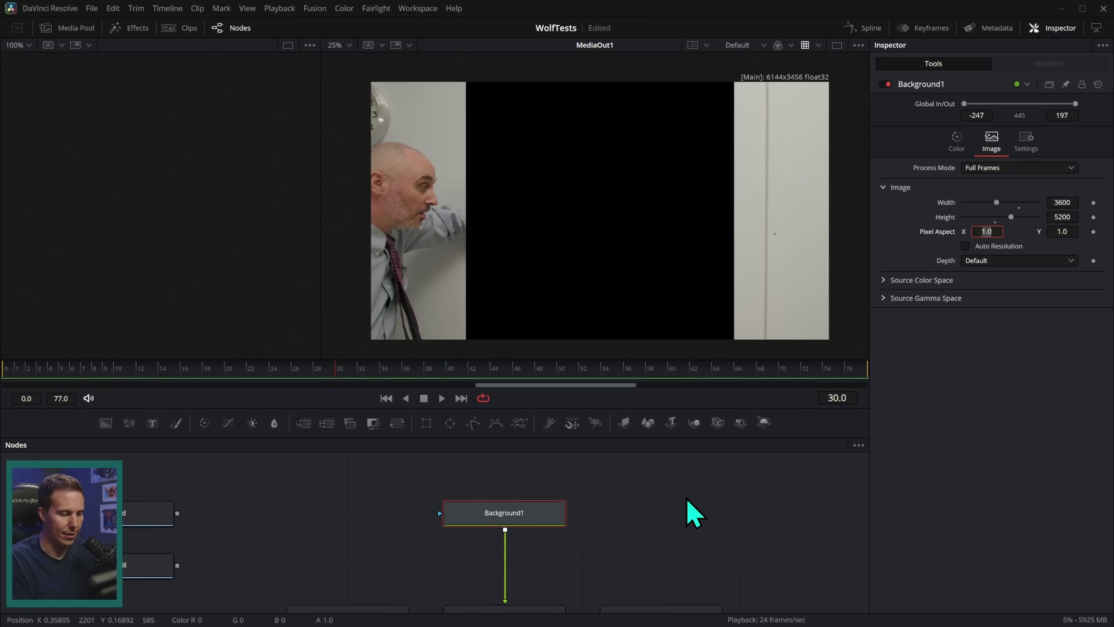
Rename the background node to BG_Canvas_Size.
{"action": "key", "text": "F2"}
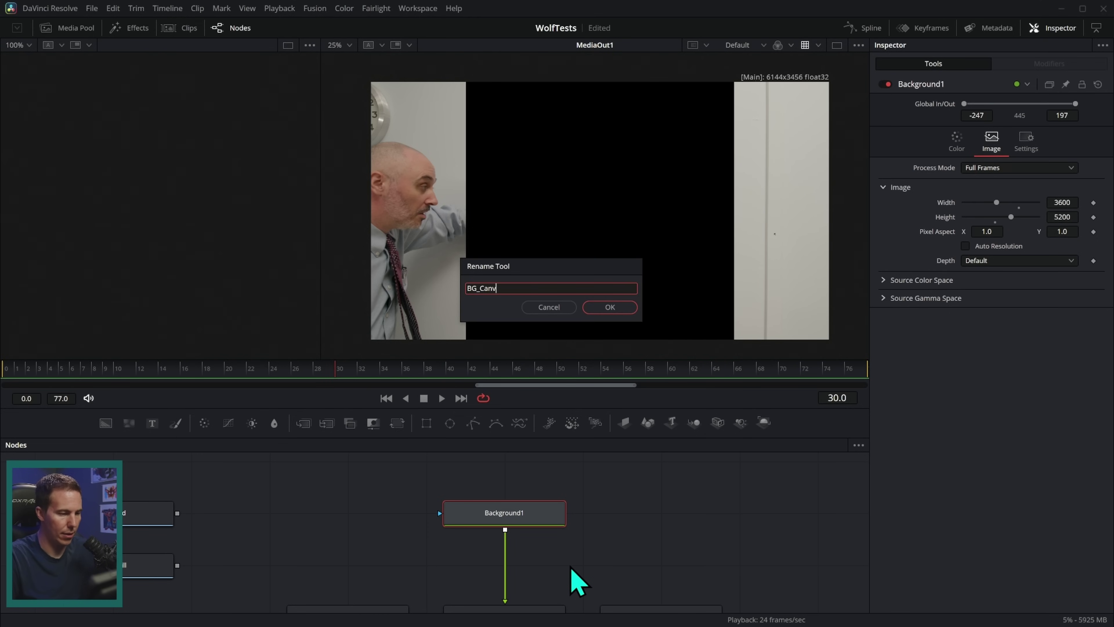
{"action": "type", "text": "BG_Canvas_Size"}
{"action": "key", "text": "Return"}
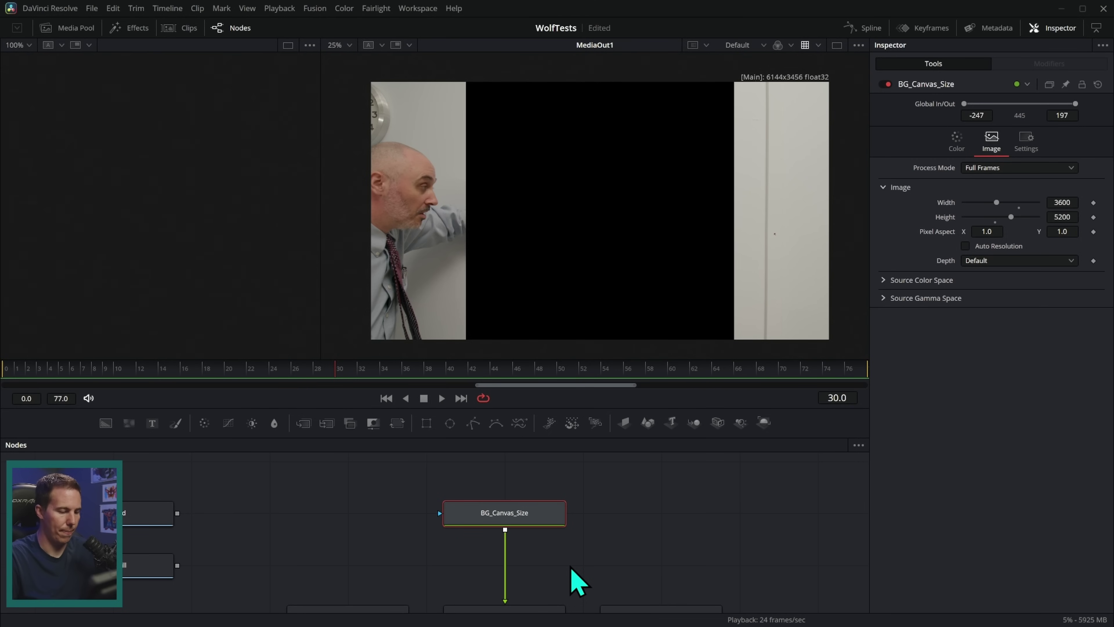
{"action": "scroll", "coordinate": [572, 585], "scroll_direction": "down", "scroll_amount": 1}
{"action": "scroll", "coordinate": [687, 291], "scroll_direction": "down", "scroll_amount": 2}
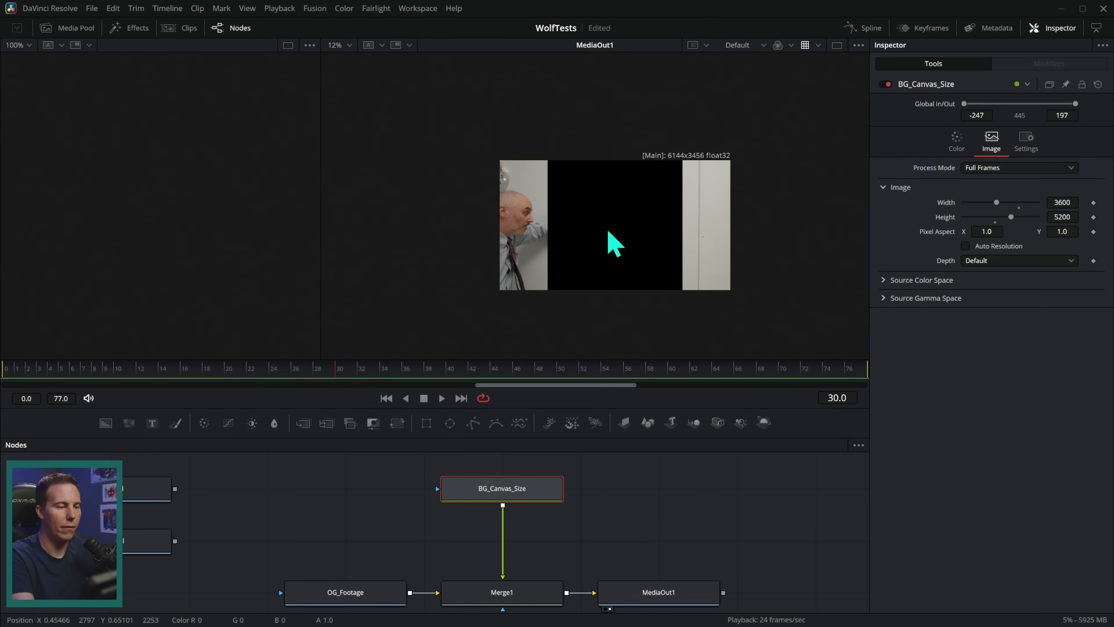
{"action": "scroll", "coordinate": [674, 244], "scroll_direction": "up", "scroll_amount": 2}
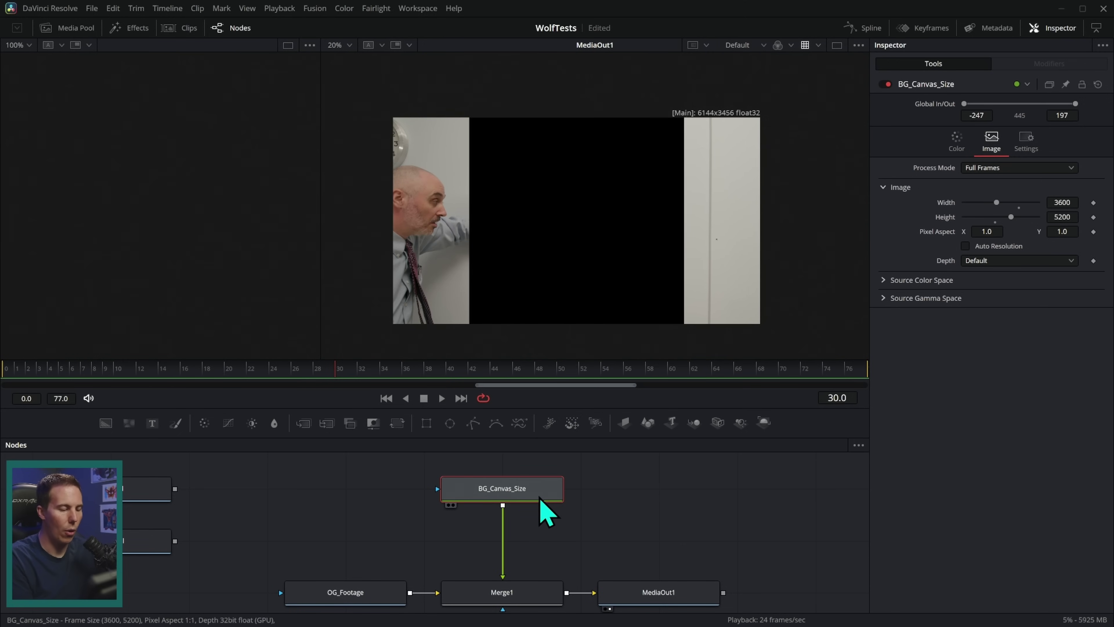
Insert a Transform (xf) after BG_Canvas_Size and trial different placeholder sizes.
{"action": "key", "text": "shift+space"}
{"action": "type", "text": "x"}
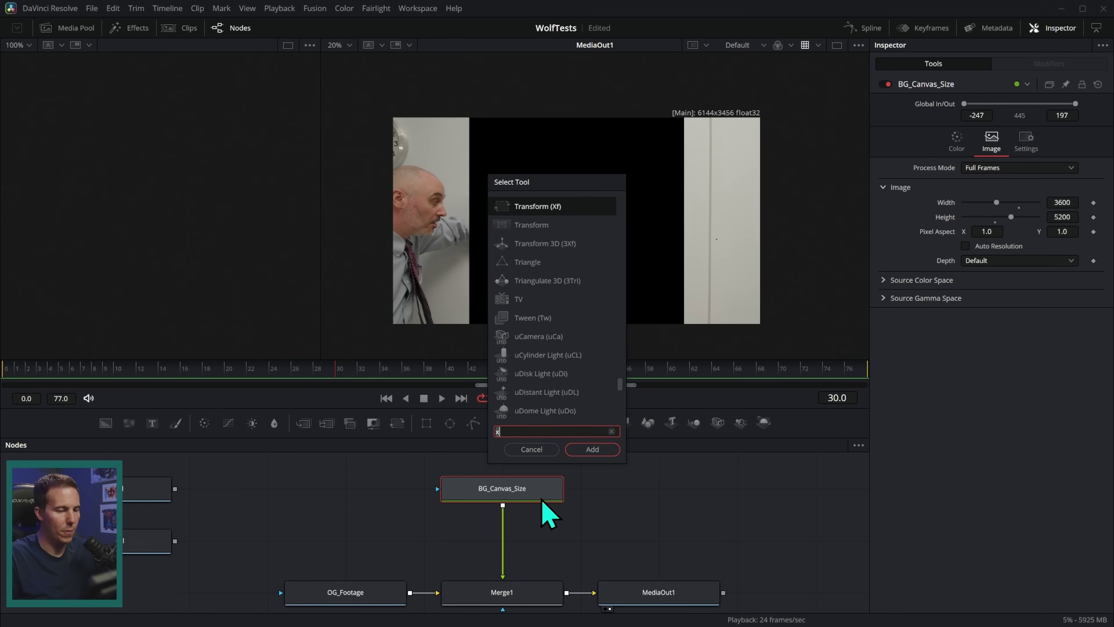
{"action": "type", "text": "f"}
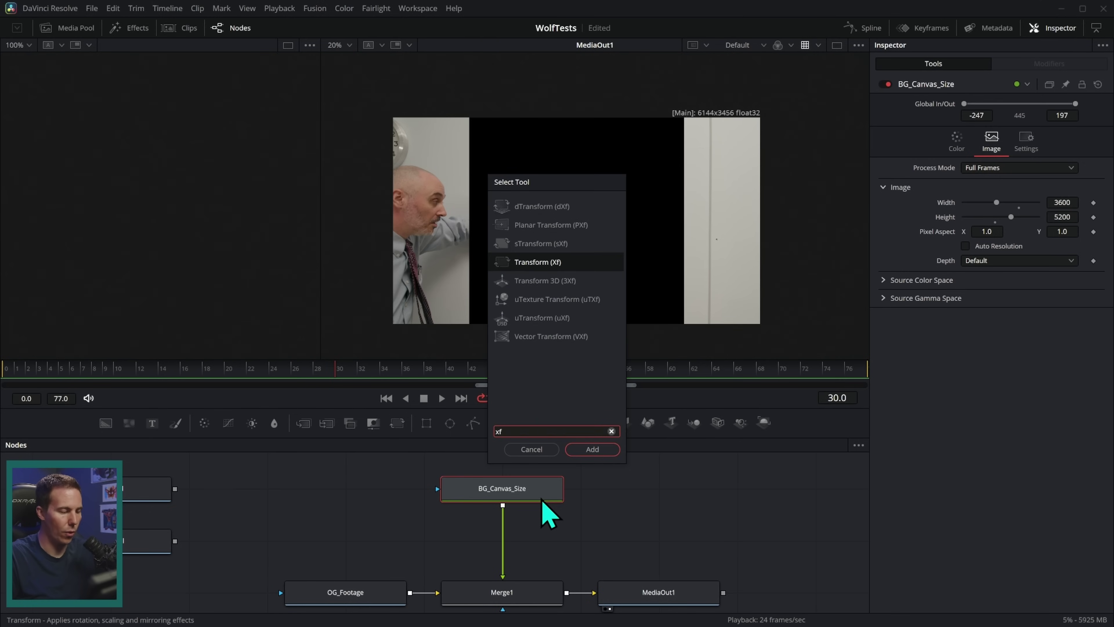
{"action": "key", "text": "Return"}
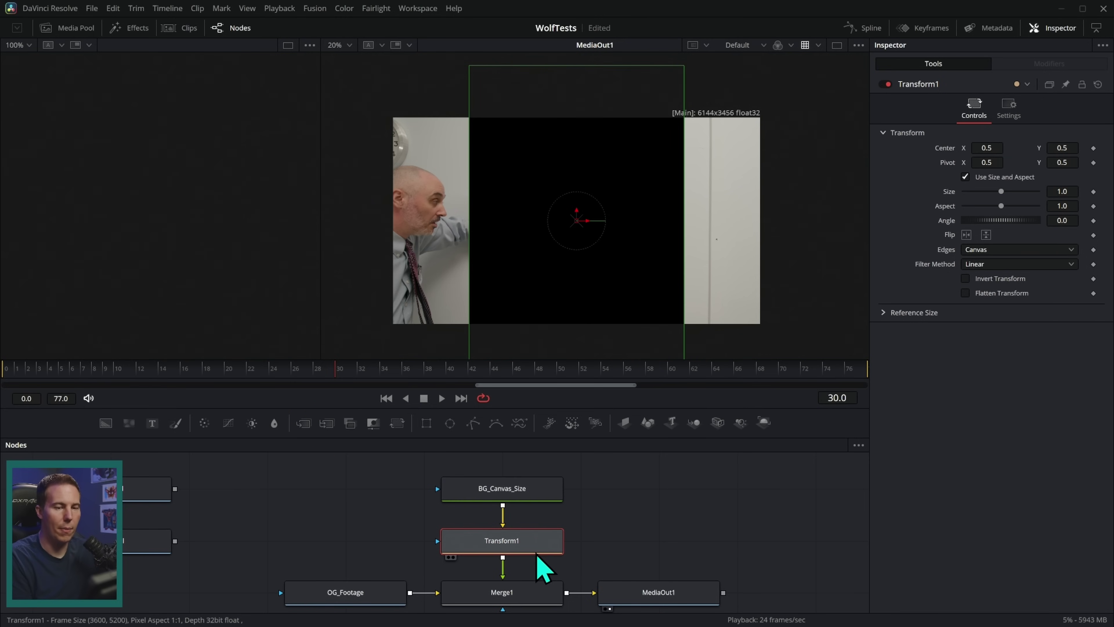
{"action": "left_click_drag", "start_coordinate": [1001, 191], "coordinate": [986, 198]}
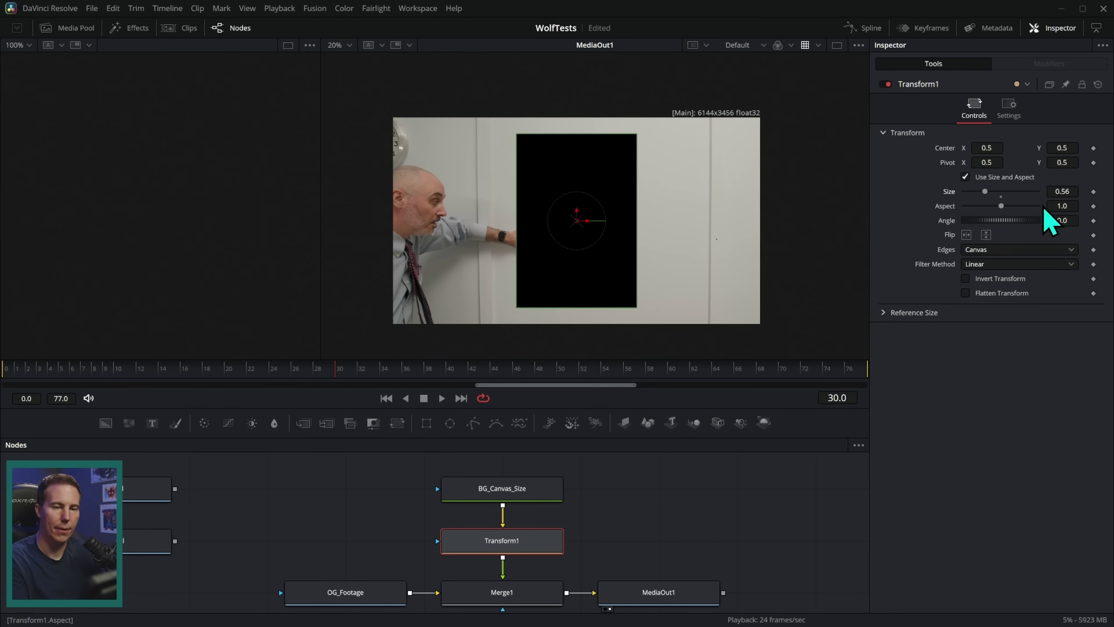
{"action": "left_click_drag", "start_coordinate": [1062, 192], "coordinate": [1044, 192]}
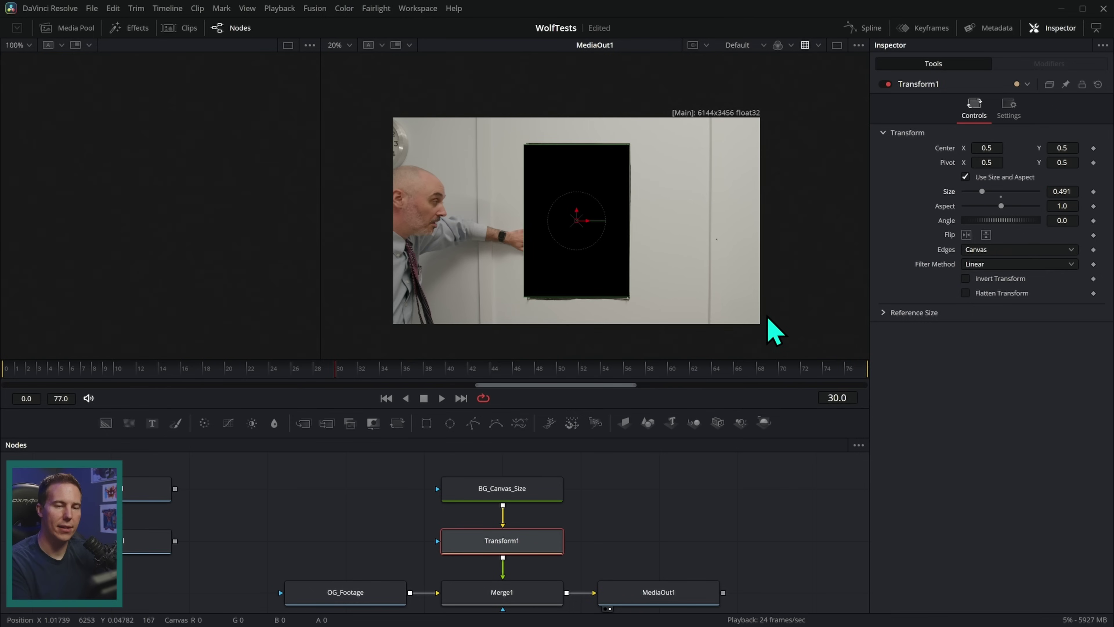
{"action": "left_click_drag", "start_coordinate": [982, 192], "coordinate": [1007, 197]}
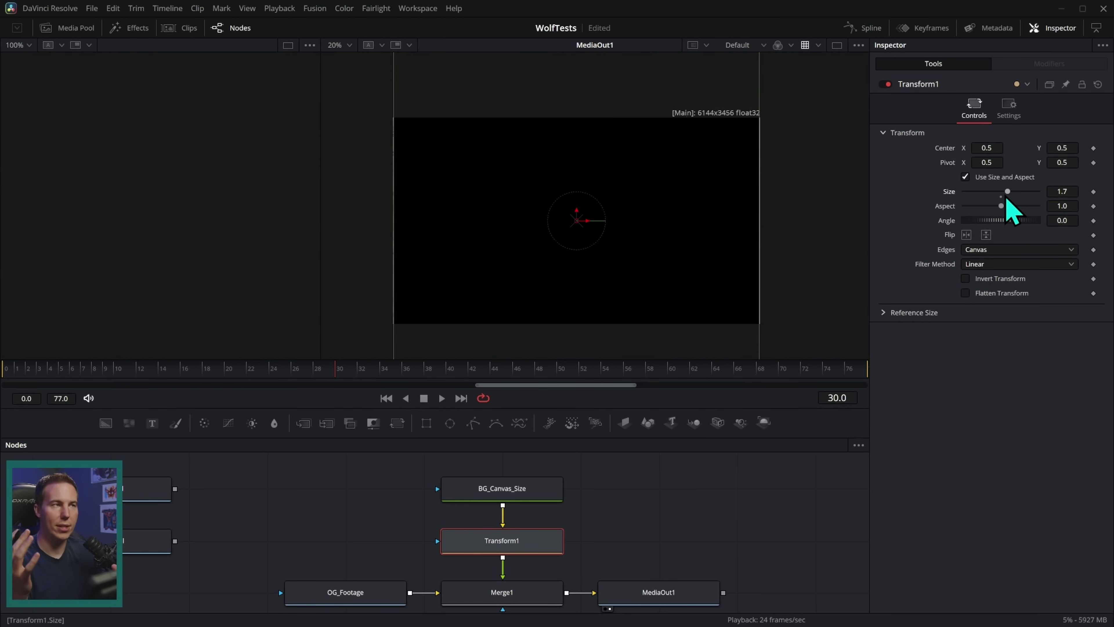
Scale the placeholder to size 0.503 with center X 0.513 over the wall poster.
{"action": "left_click", "coordinate": [518, 492]}
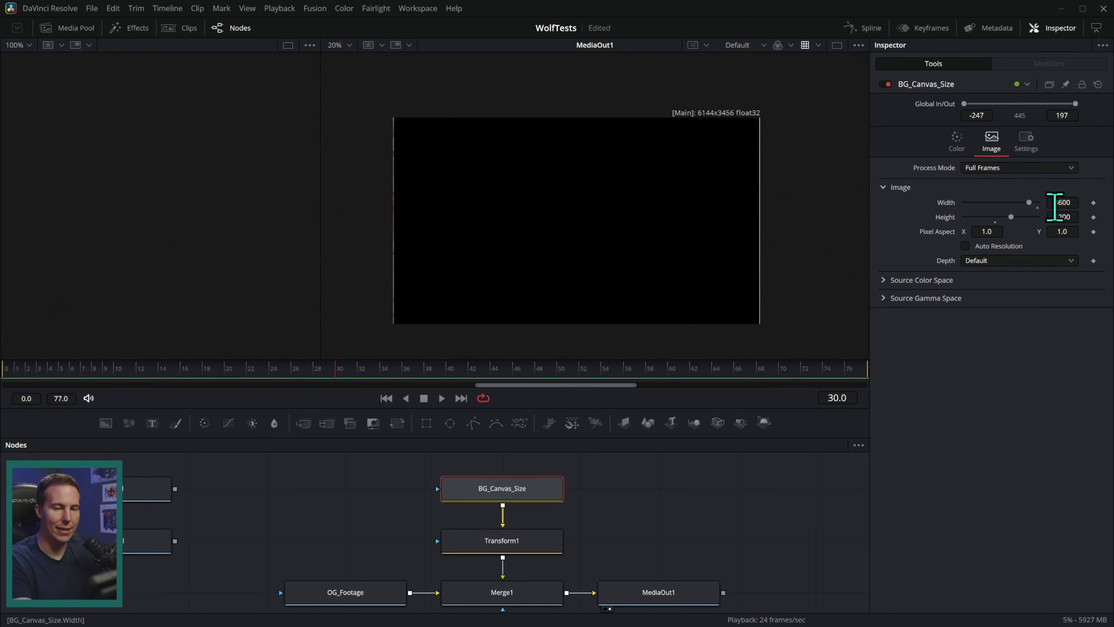
{"action": "left_click", "coordinate": [544, 543]}
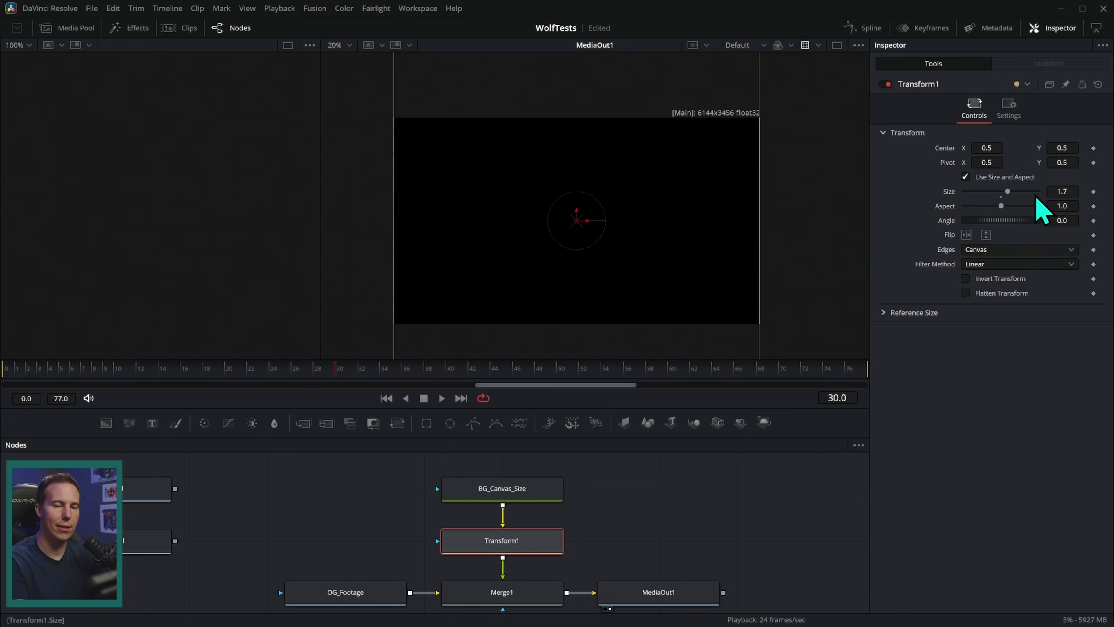
{"action": "mouse_move", "coordinate": [1009, 198]}
{"action": "left_mouse_down"}
{"action": "mouse_move", "coordinate": [980, 202]}
{"action": "mouse_move", "coordinate": [1015, 203]}
{"action": "mouse_move", "coordinate": [990, 203]}
{"action": "left_mouse_up"}
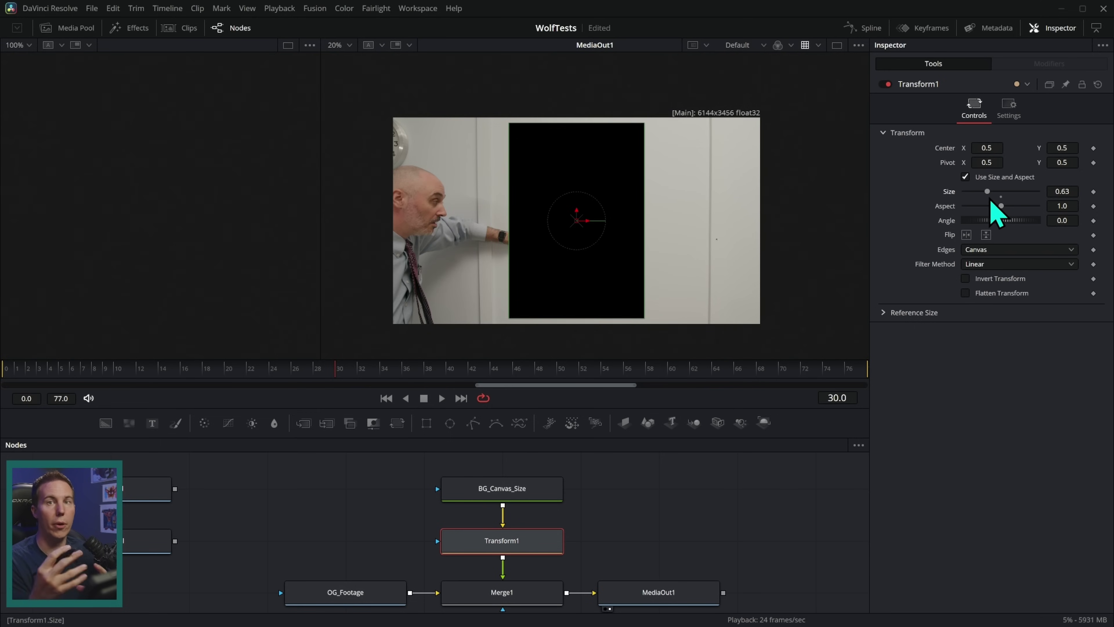
{"action": "left_click_drag", "start_coordinate": [1062, 191], "coordinate": [1034, 192]}
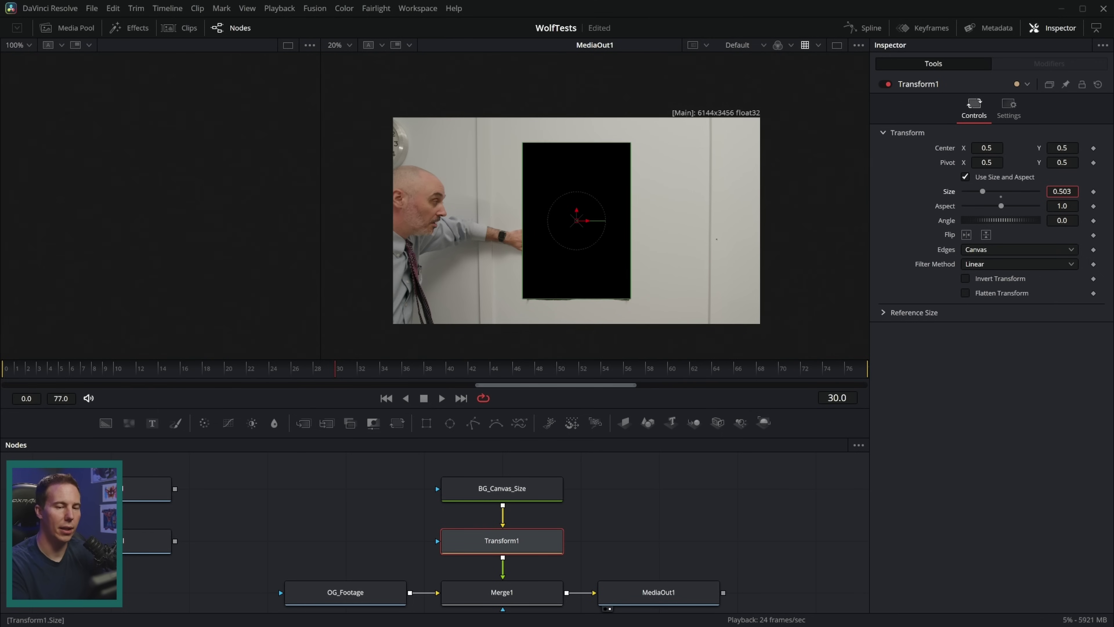
{"action": "left_click_drag", "start_coordinate": [986, 148], "coordinate": [997, 147]}
{"action": "left_click", "coordinate": [527, 605]}
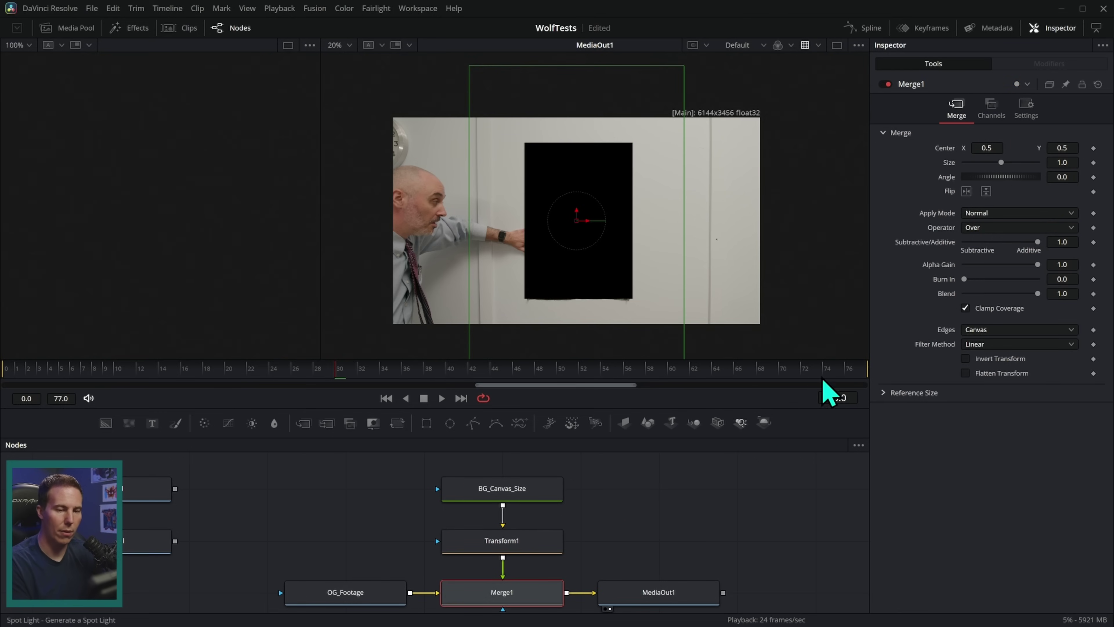
Lower Merge1 blend to 0.386 and fine-tune Transform1 to size 0.494 to match the poster's edges.
{"action": "left_click_drag", "start_coordinate": [1037, 293], "coordinate": [993, 303]}
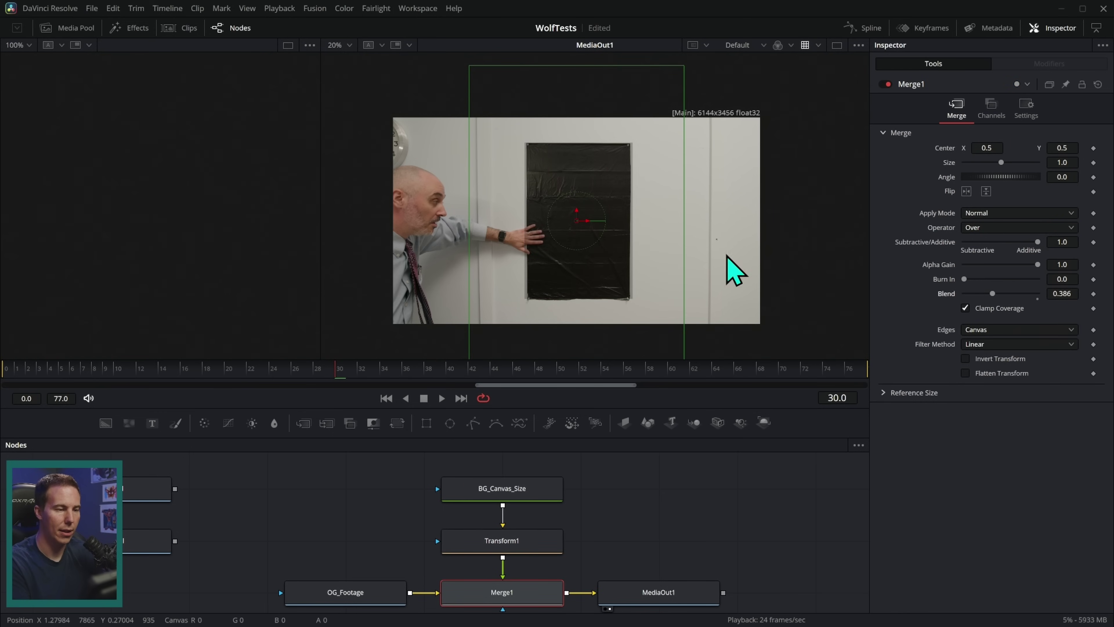
{"action": "scroll", "coordinate": [734, 270], "scroll_direction": "up", "scroll_amount": 4}
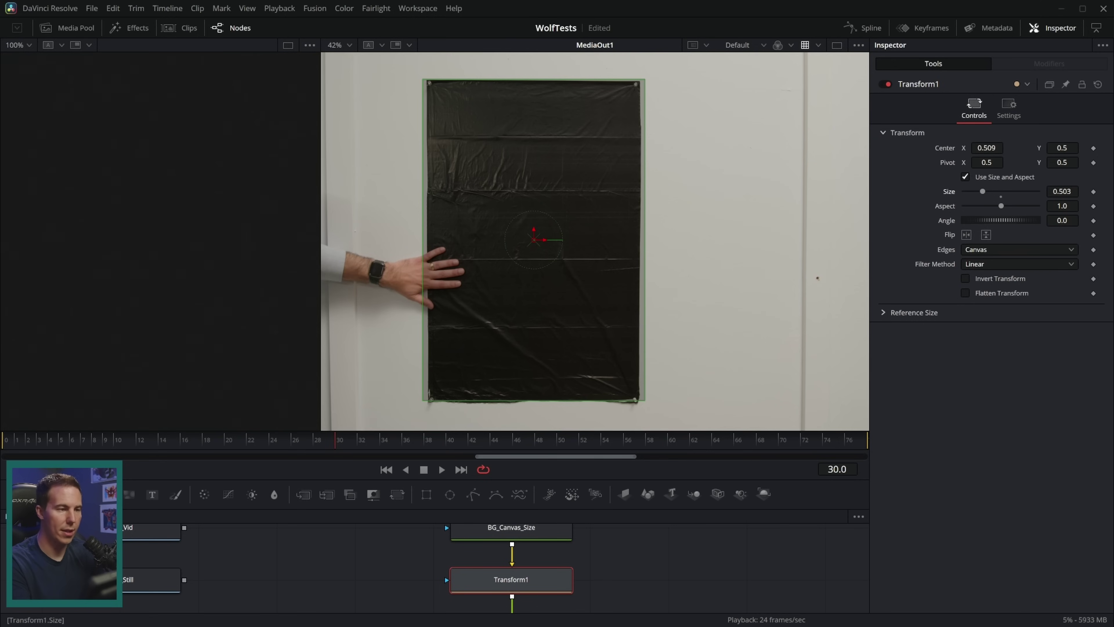
{"action": "left_click_drag", "start_coordinate": [1062, 191], "coordinate": [1070, 191]}
{"action": "left_click_drag", "start_coordinate": [1062, 148], "coordinate": [1063, 147]}
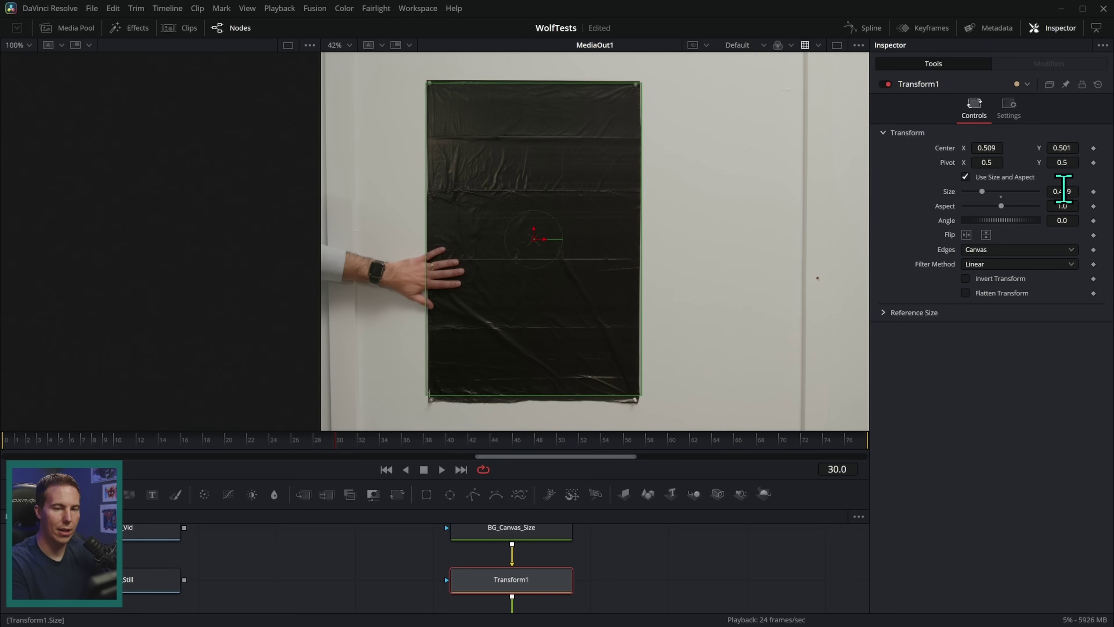
{"action": "left_click_drag", "start_coordinate": [1066, 191], "coordinate": [1066, 188]}
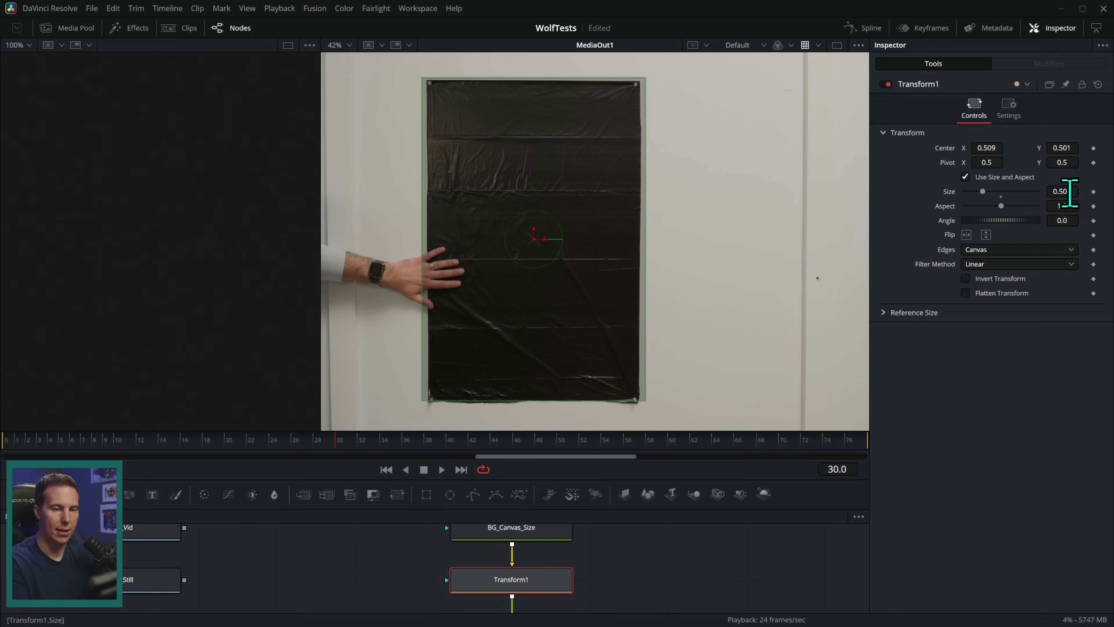
Restore Merge1 blend to 1.0 so the placeholder is fully opaque.
{"action": "scroll", "coordinate": [570, 561], "scroll_direction": "down", "scroll_amount": 3}
{"action": "left_click", "coordinate": [542, 566]}
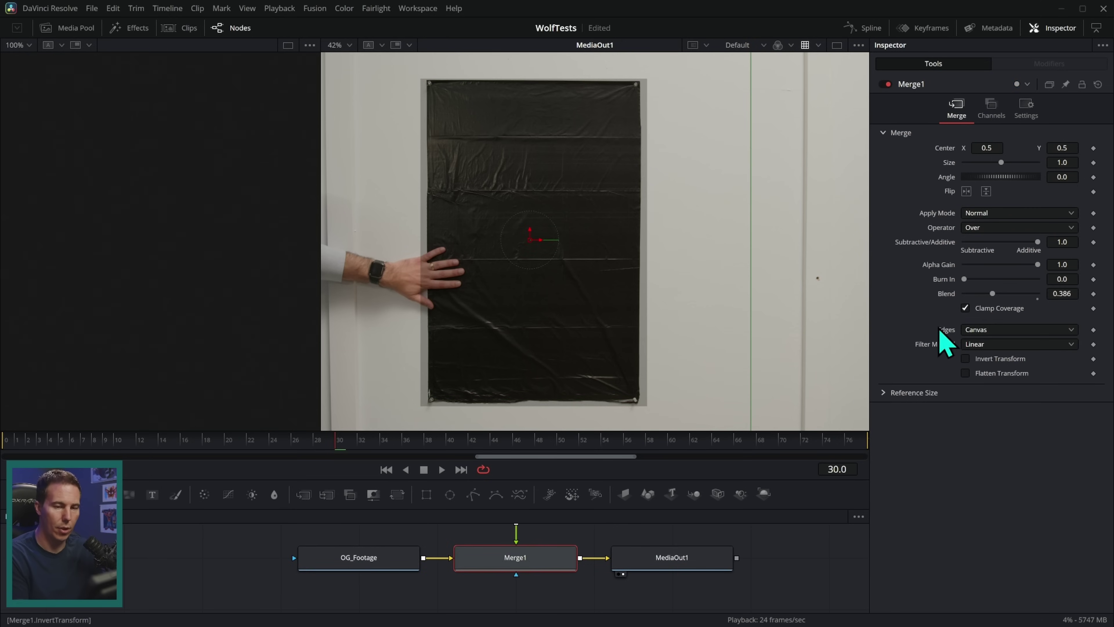
{"action": "left_click_drag", "start_coordinate": [992, 294], "coordinate": [1038, 294]}
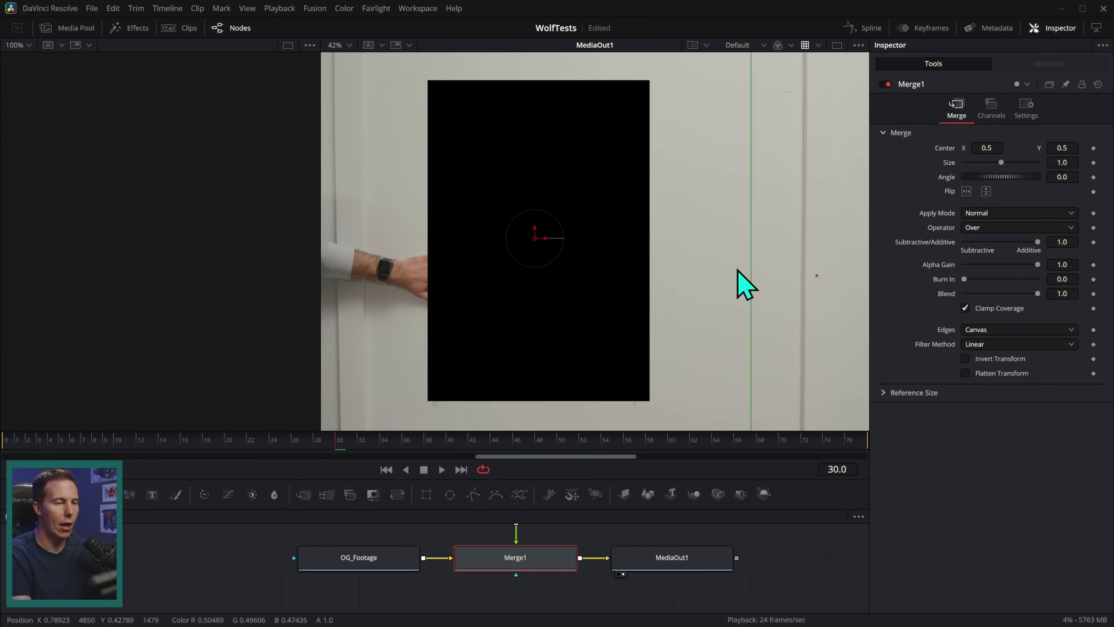
{"action": "scroll", "coordinate": [736, 282], "scroll_direction": "down", "scroll_amount": 3}
{"action": "left_click", "coordinate": [708, 544]}
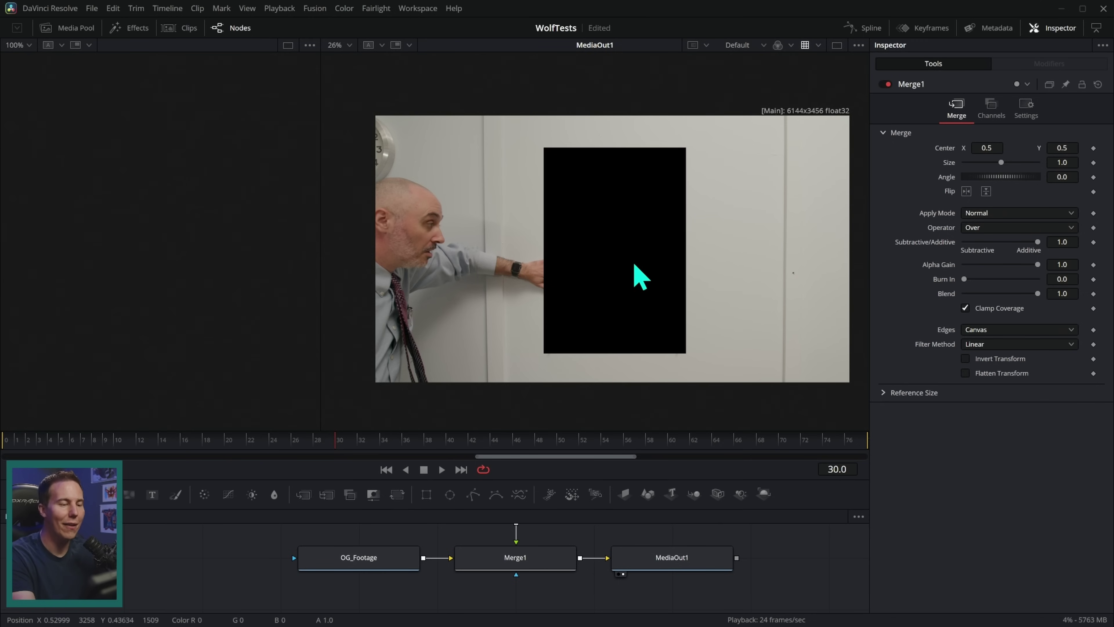
Add a Text+ node and merge it over BG_Canvas_Size through Merge2, feeding Transform1.
{"action": "scroll", "coordinate": [667, 579], "scroll_direction": "up", "scroll_amount": 5}
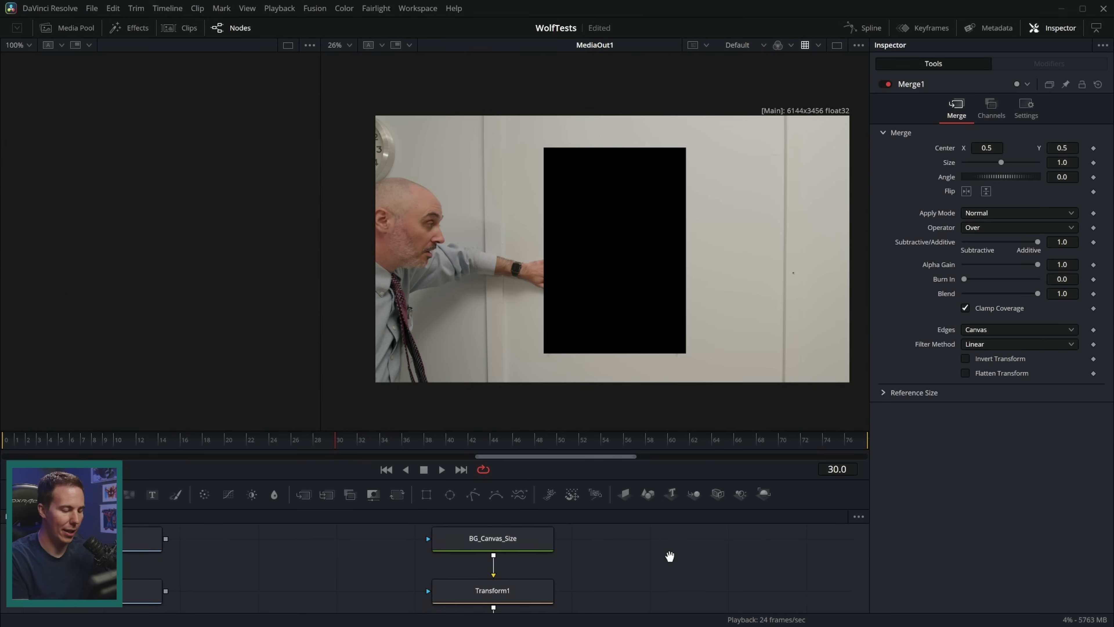
{"action": "left_click_drag", "start_coordinate": [157, 497], "coordinate": [513, 570]}
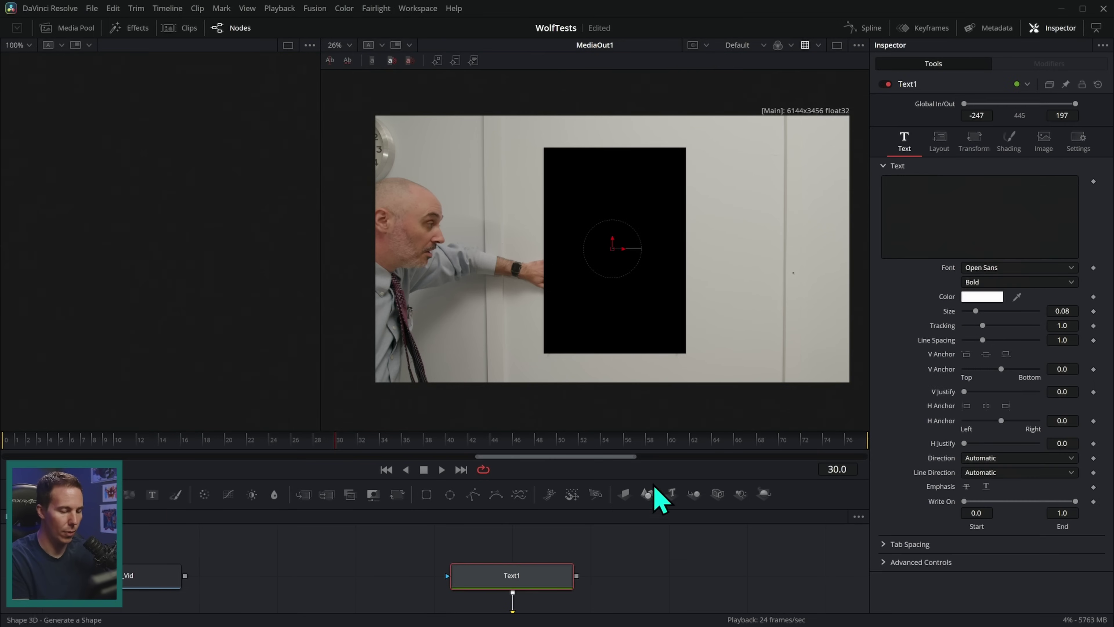
{"action": "left_click_drag", "start_coordinate": [660, 477], "coordinate": [661, 307]}
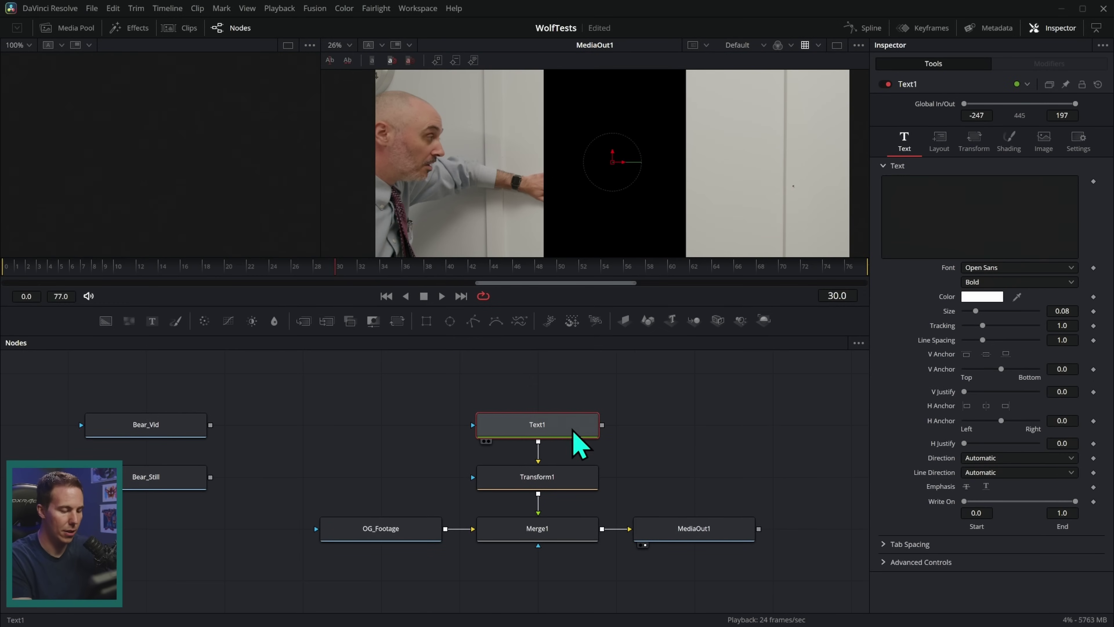
{"action": "key", "text": "ctrl+z"}
{"action": "left_click_drag", "start_coordinate": [619, 392], "coordinate": [465, 459]}
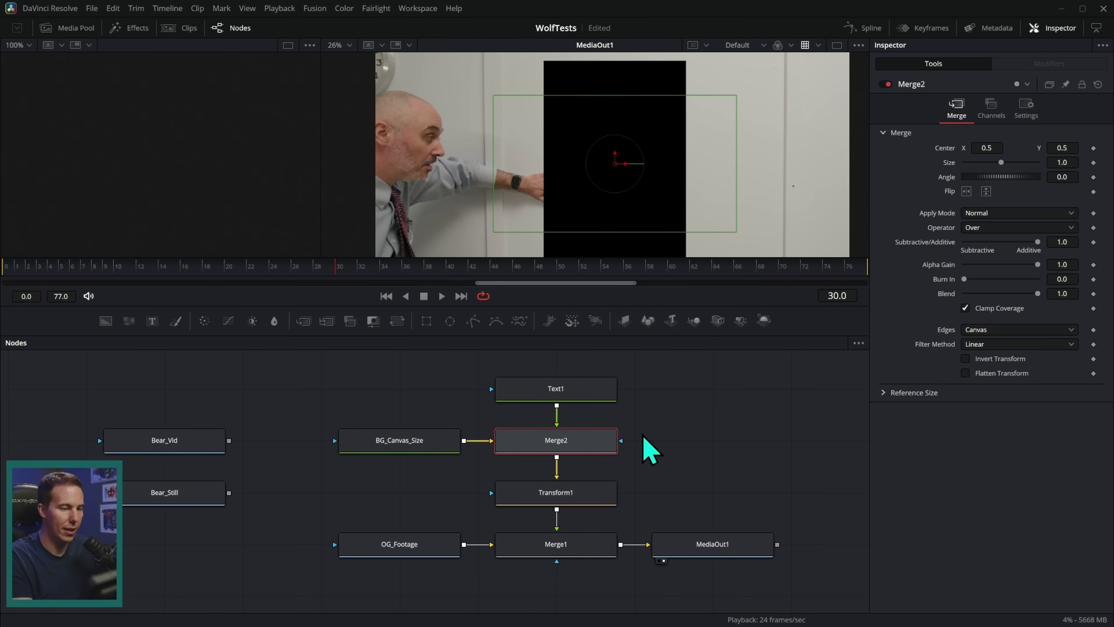
{"action": "scroll", "coordinate": [631, 435], "scroll_direction": "up", "scroll_amount": 1}
Preview Merge2 in the left viewer and type POSTER / TEXT / GOES / HERE on four lines.
{"action": "key", "text": "1"}
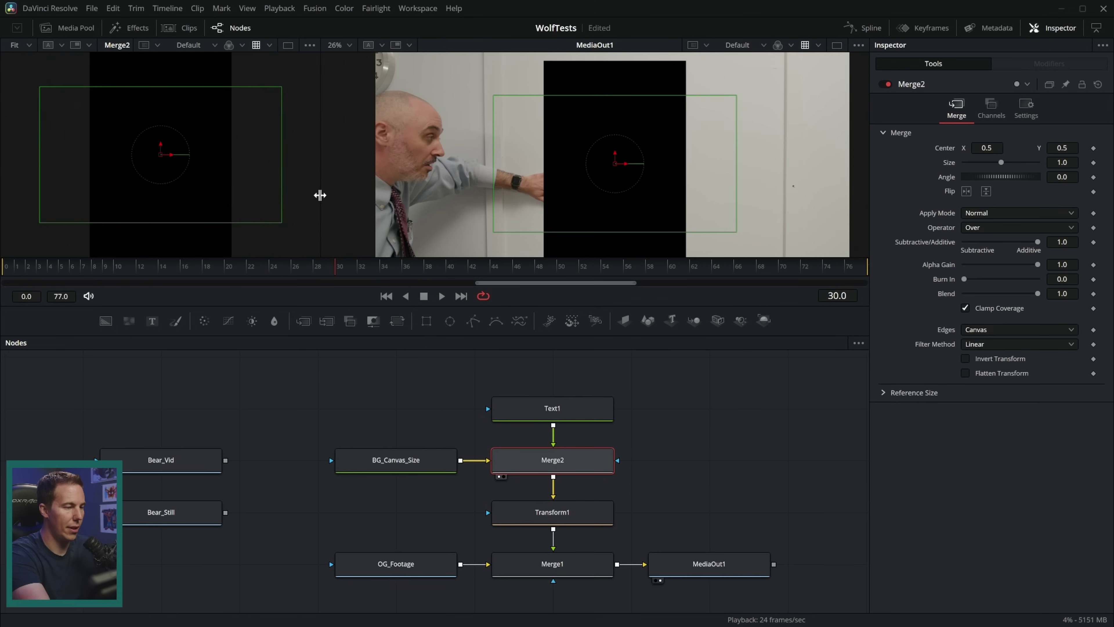
{"action": "left_click_drag", "start_coordinate": [318, 192], "coordinate": [378, 202]}
{"action": "left_click_drag", "start_coordinate": [377, 336], "coordinate": [377, 418]}
{"action": "left_click", "coordinate": [572, 498]}
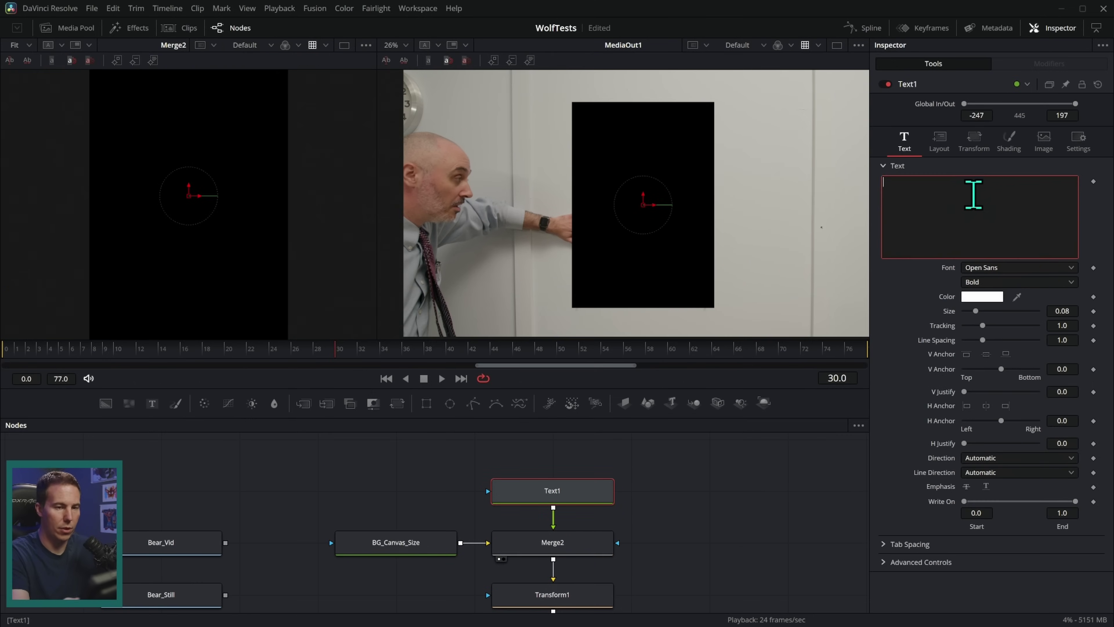
{"action": "type", "text": "POSTER"}
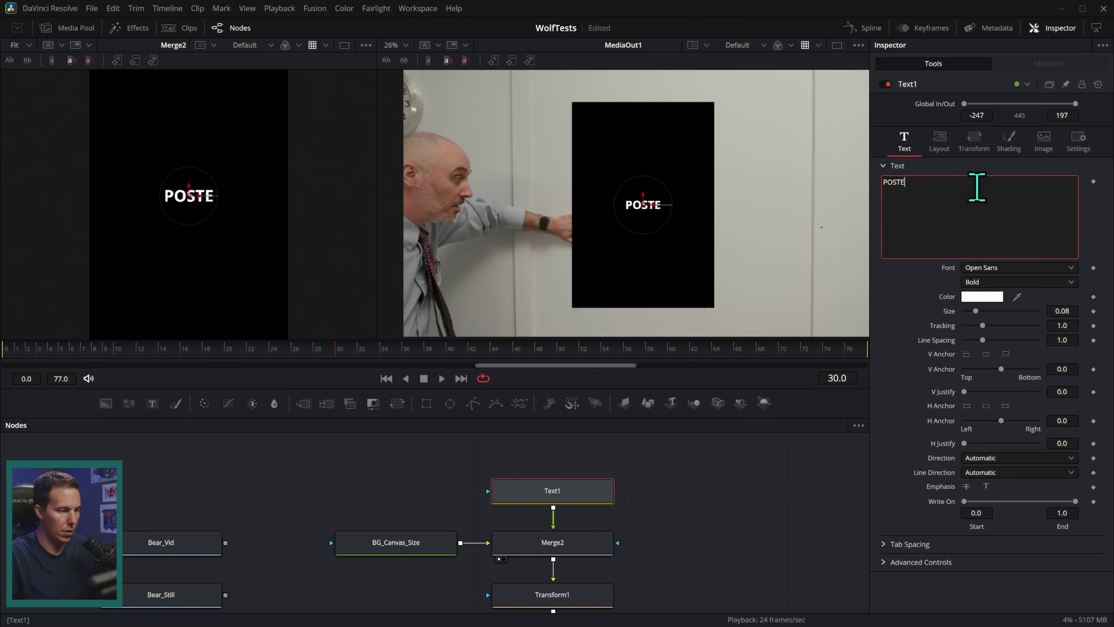
{"action": "key", "text": "Return"}
{"action": "type", "text": "TEXT"}
{"action": "key", "text": "Return"}
{"action": "type", "text": "G"}
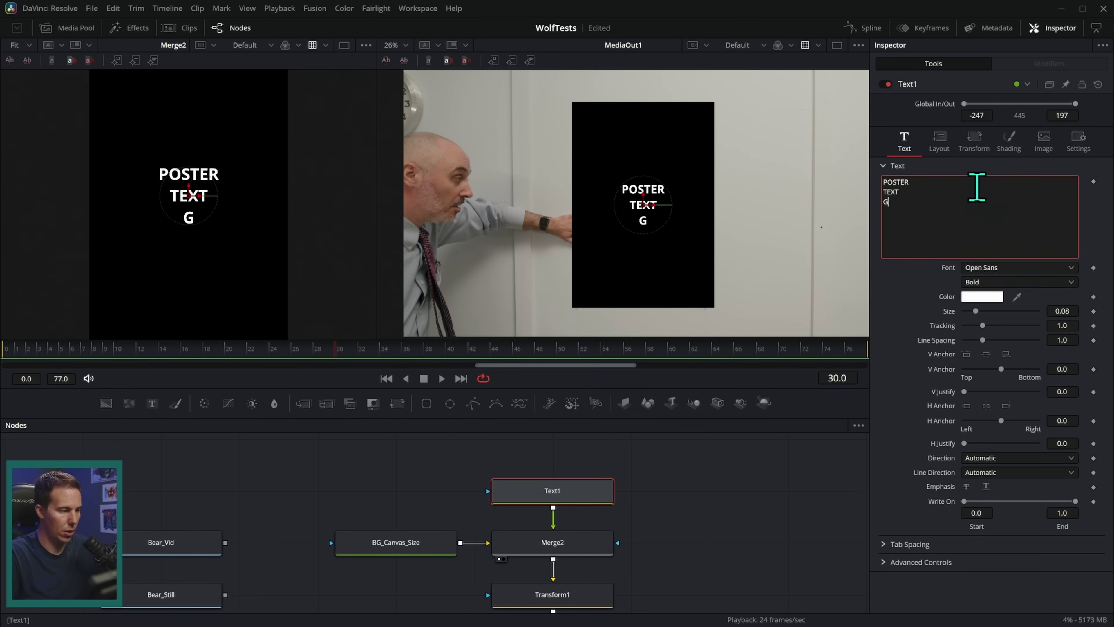
{"action": "type", "text": "OES"}
{"action": "key", "text": "Return"}
{"action": "type", "text": "HERE"}
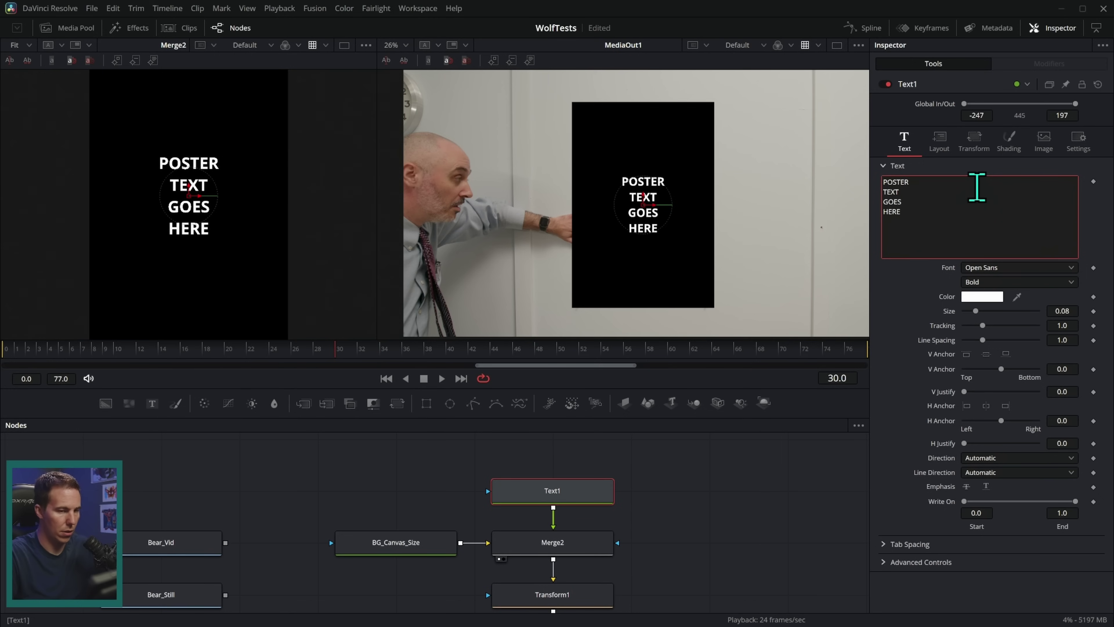
Enlarge the poster text to size 0.1299.
{"action": "left_click", "coordinate": [980, 313]}
{"action": "left_click_drag", "start_coordinate": [981, 313], "coordinate": [990, 319]}
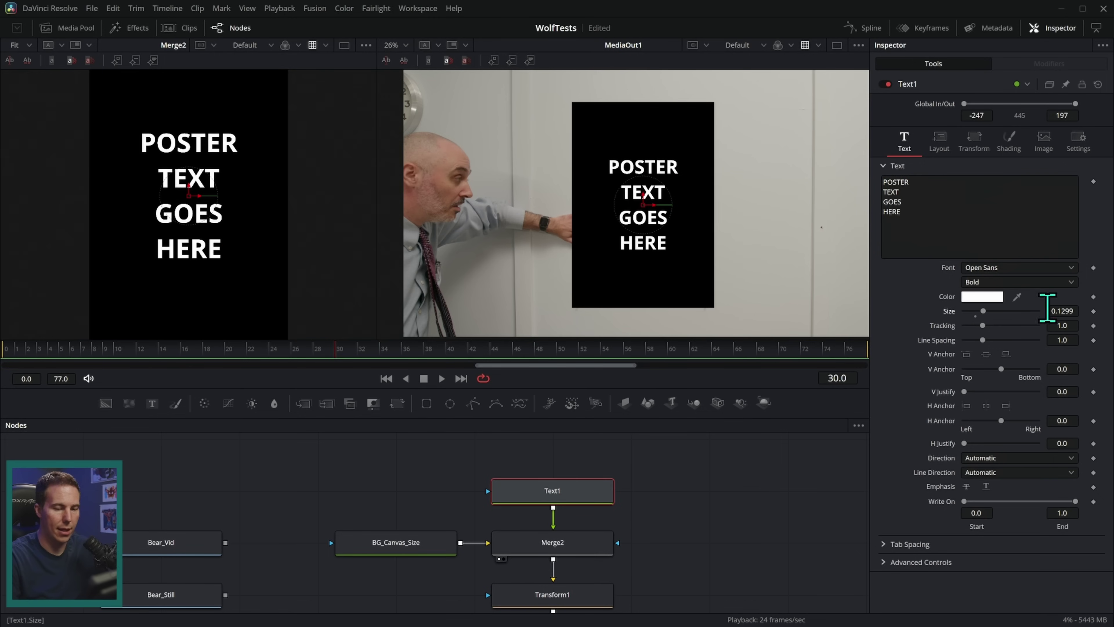
{"action": "left_click", "coordinate": [666, 493]}
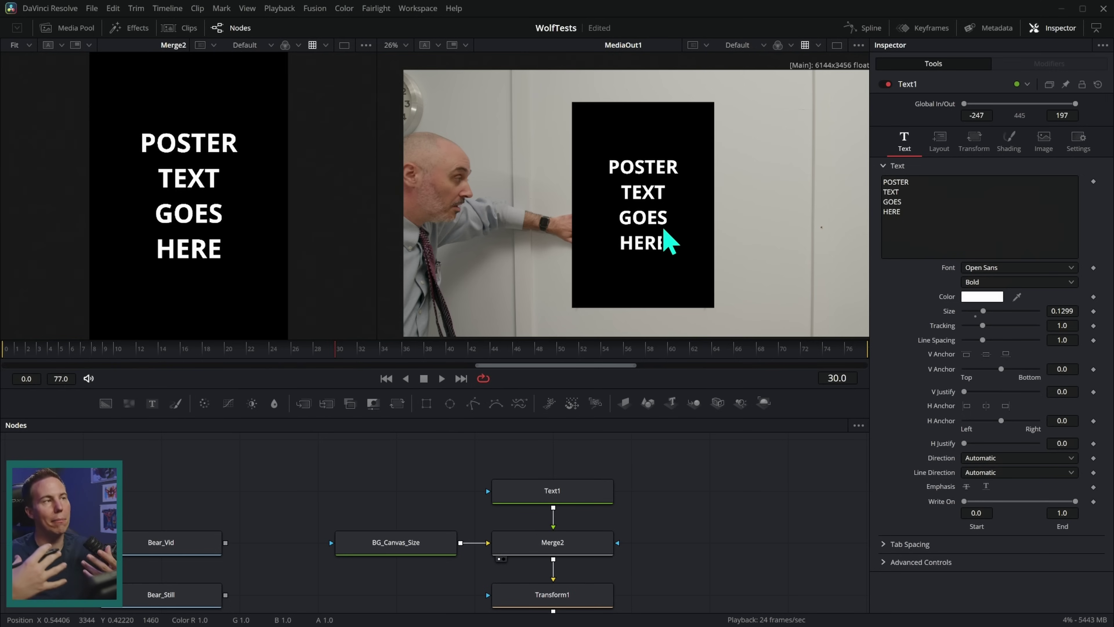
{"action": "scroll", "coordinate": [671, 250], "scroll_direction": "up", "scroll_amount": 3}
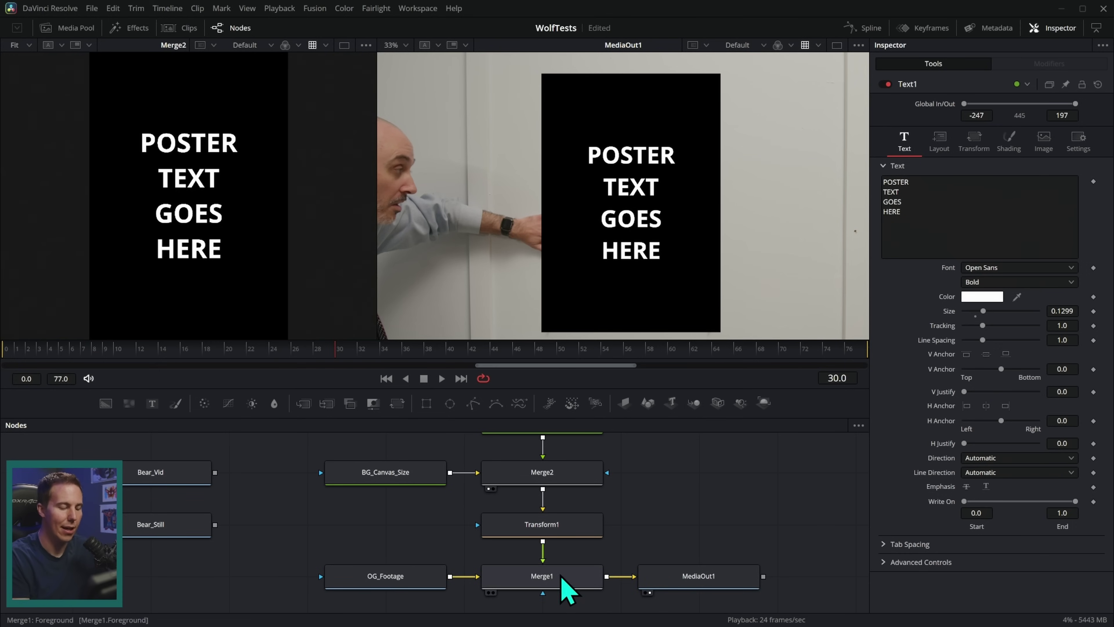
Set Merge1's Apply Mode from Normal to Screen so the text blends onto the sheet.
{"action": "left_click", "coordinate": [572, 581]}
{"action": "mouse_move", "coordinate": [599, 544]}
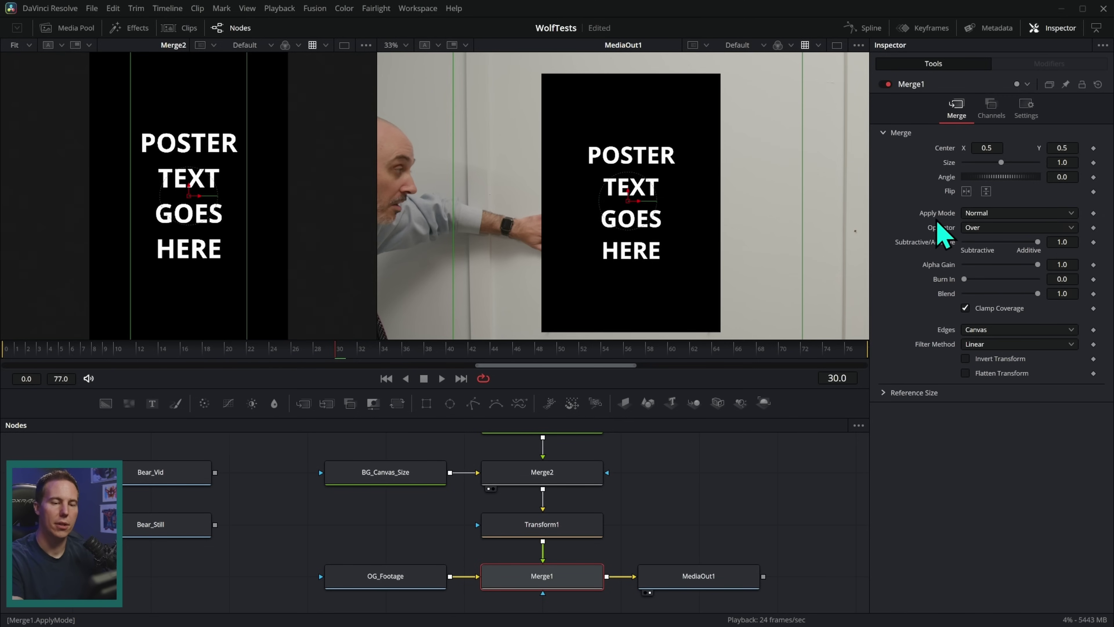
{"action": "left_click", "coordinate": [1008, 213]}
{"action": "left_click", "coordinate": [975, 242]}
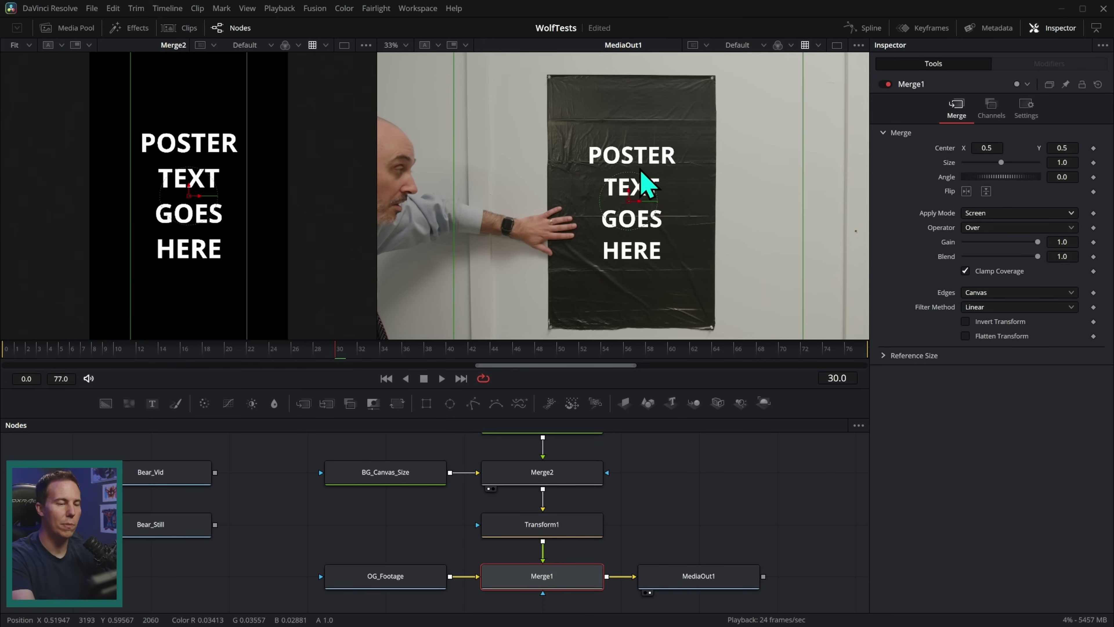
{"action": "scroll", "coordinate": [675, 181], "scroll_direction": "up", "scroll_amount": 3}
{"action": "scroll", "coordinate": [726, 164], "scroll_direction": "down", "scroll_amount": 2}
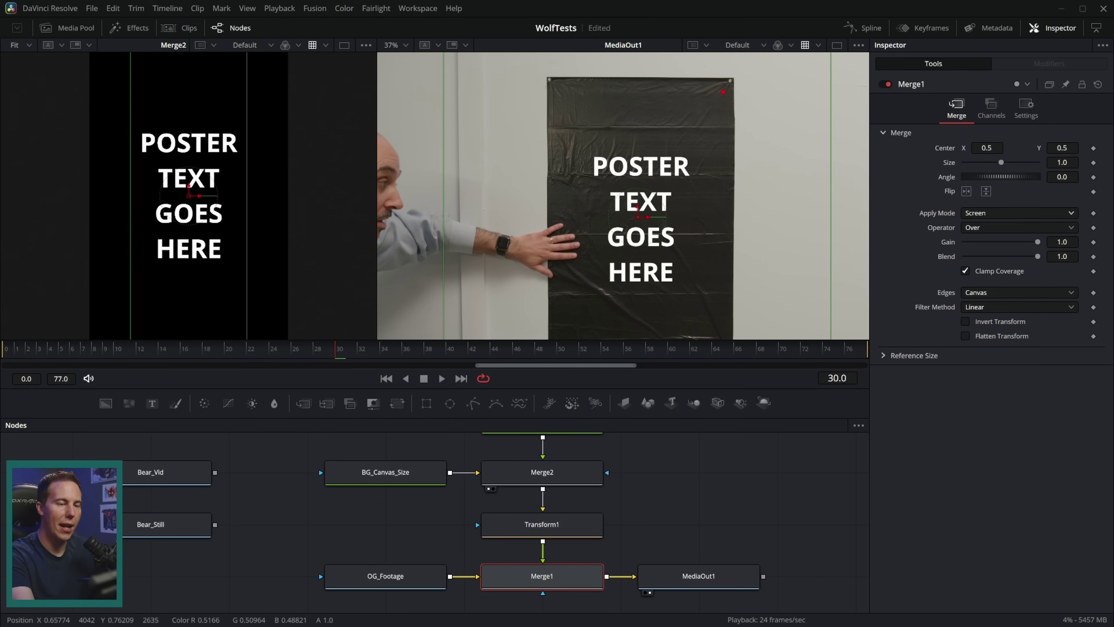
{"action": "left_click_drag", "start_coordinate": [722, 277], "coordinate": [593, 334]}
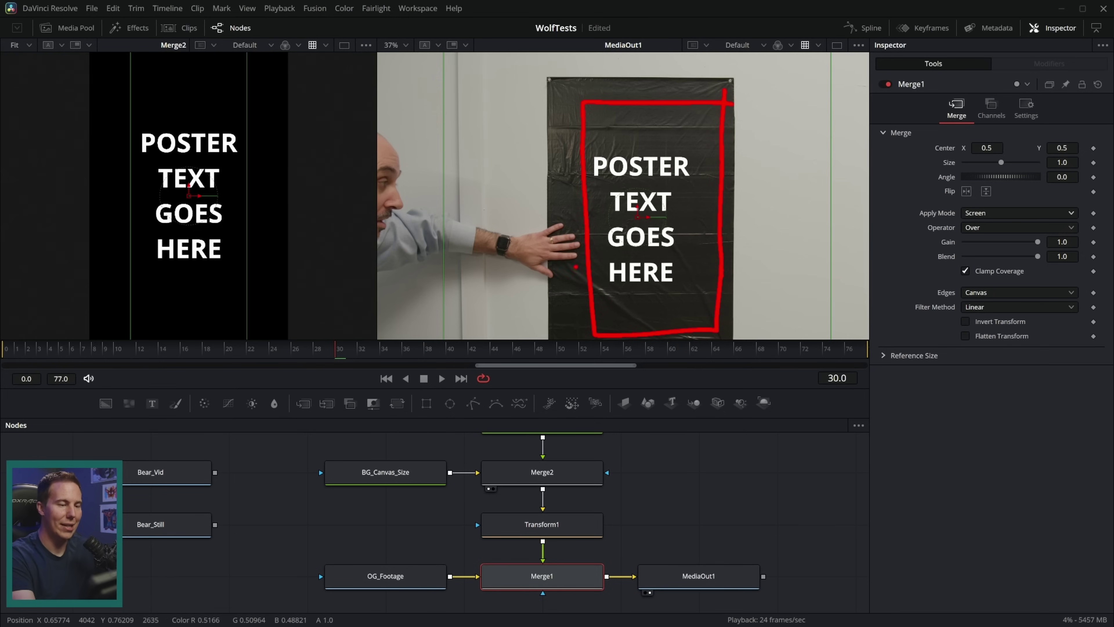
{"action": "key", "text": "Escape"}
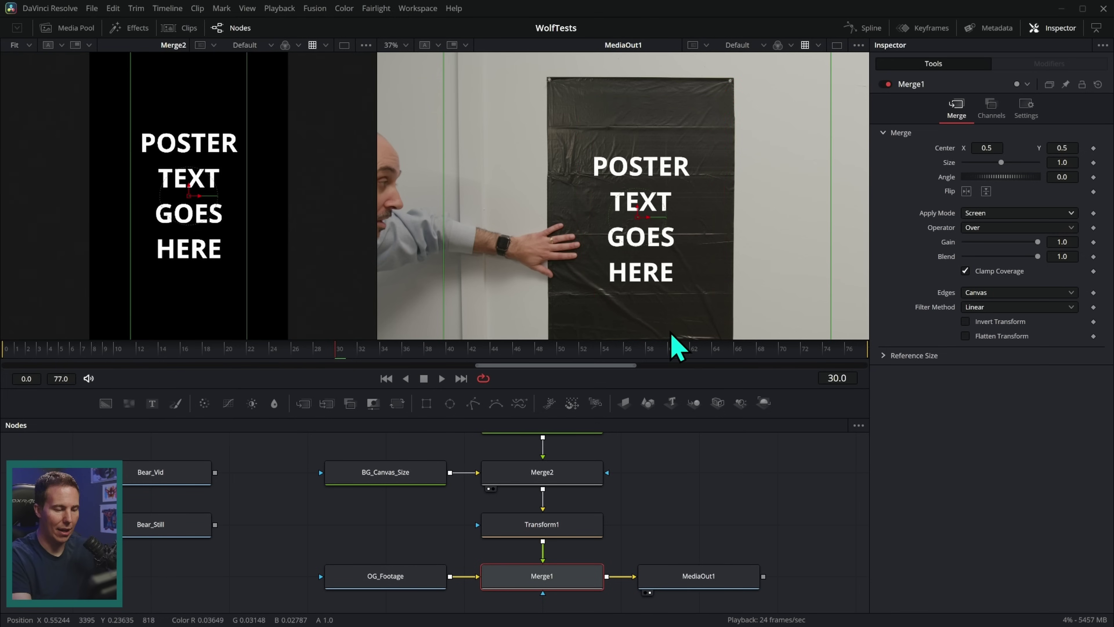
{"action": "scroll", "coordinate": [659, 472], "scroll_direction": "up", "scroll_amount": 2}
Recolour the Text1 text to dark teal #033432 and zoom the viewer to inspect it.
{"action": "left_click", "coordinate": [581, 485]}
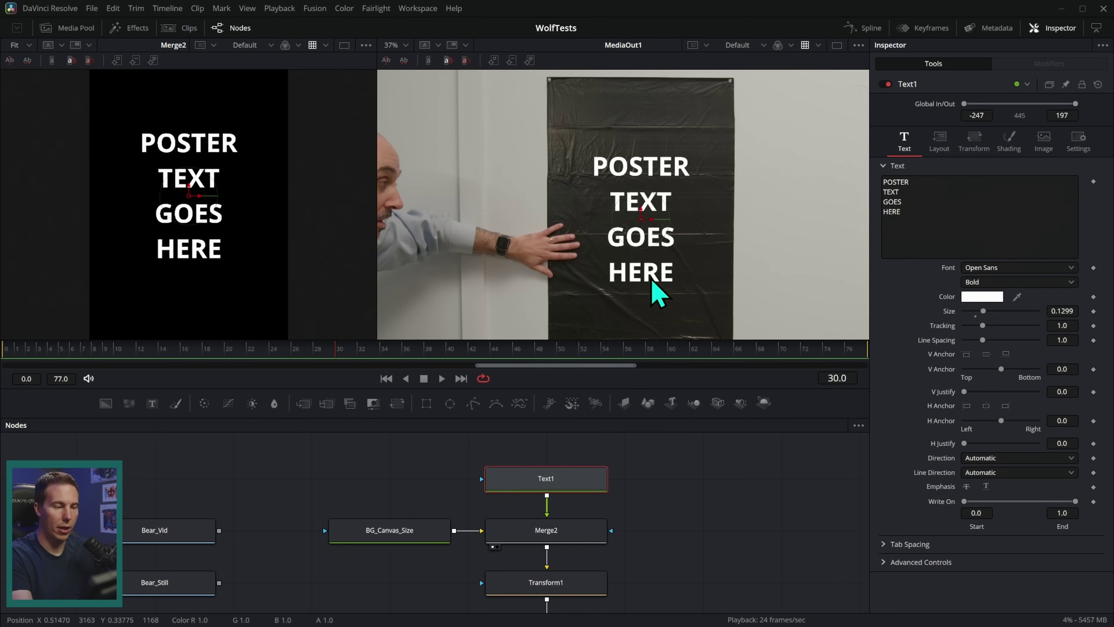
{"action": "left_click", "coordinate": [983, 298]}
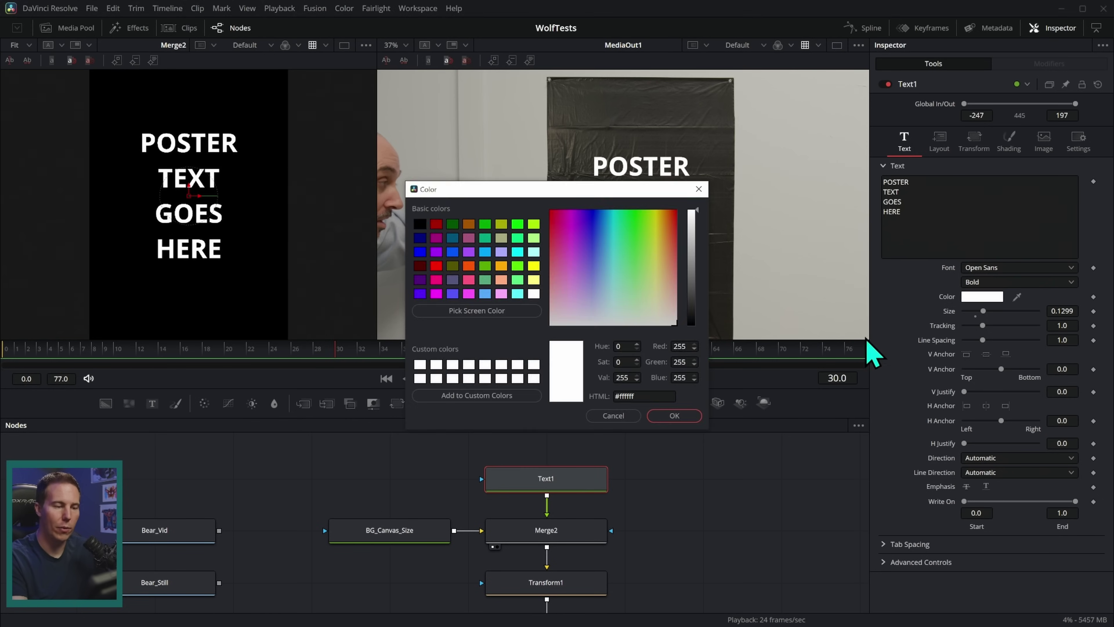
{"action": "left_click_drag", "start_coordinate": [642, 269], "coordinate": [694, 302]}
{"action": "left_click", "coordinate": [614, 218]}
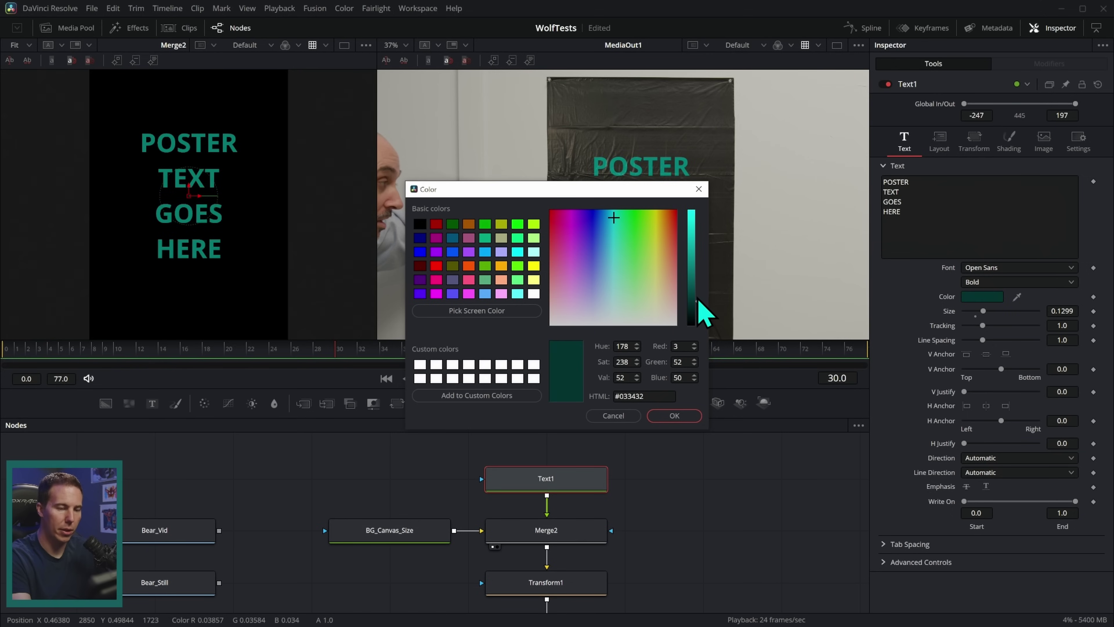
{"action": "scroll", "coordinate": [701, 314], "scroll_direction": "up", "scroll_amount": 5}
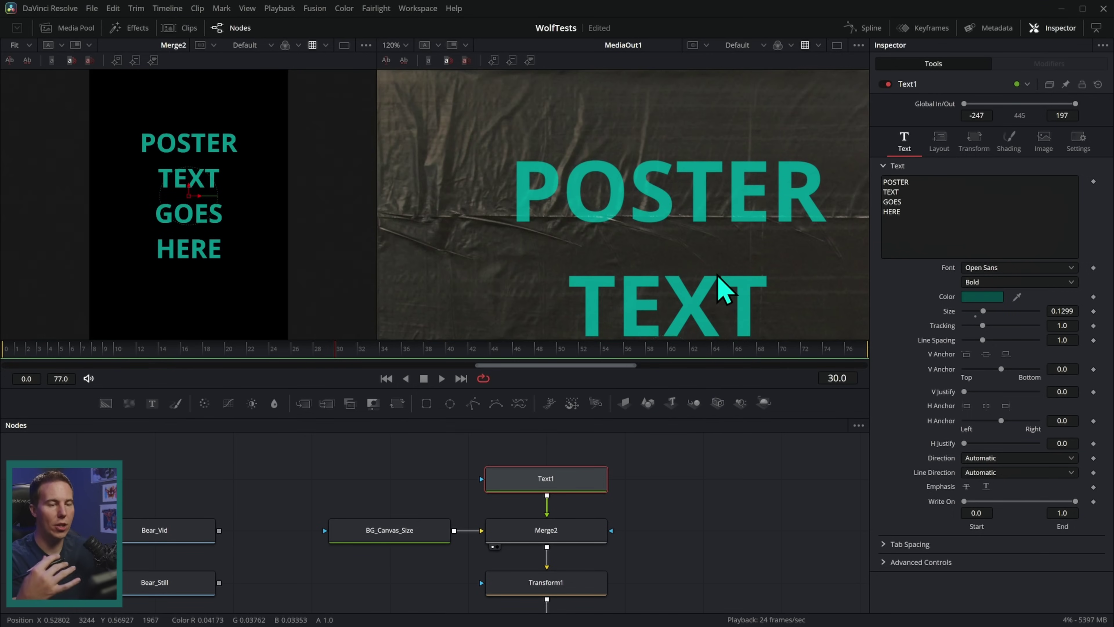
{"action": "scroll", "coordinate": [724, 289], "scroll_direction": "right", "scroll_amount": 5}
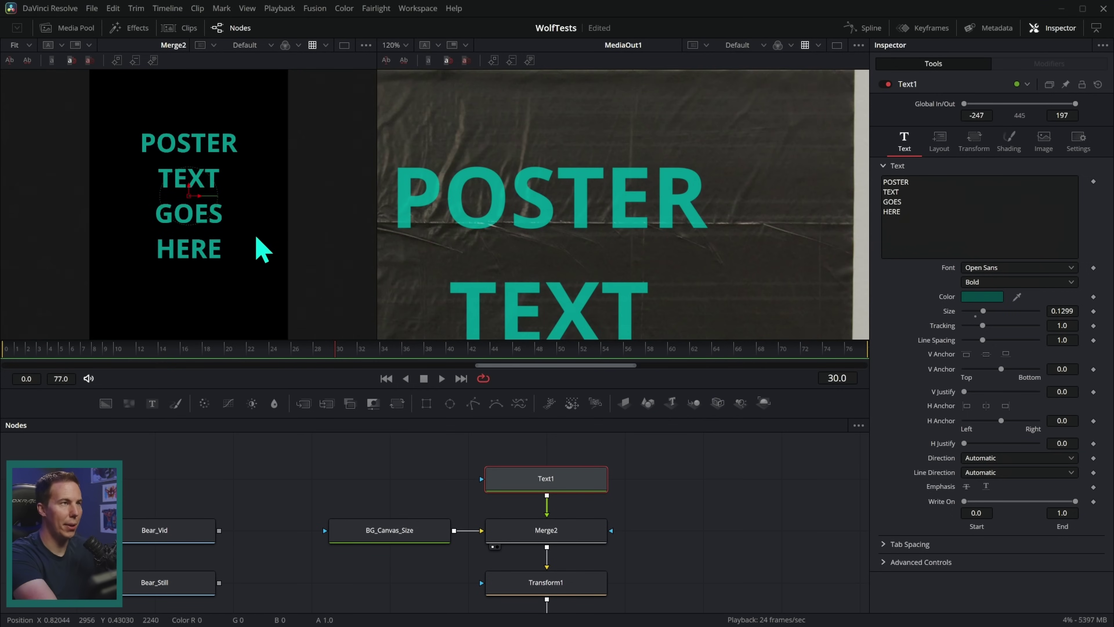
{"action": "scroll", "coordinate": [678, 249], "scroll_direction": "up", "scroll_amount": 8}
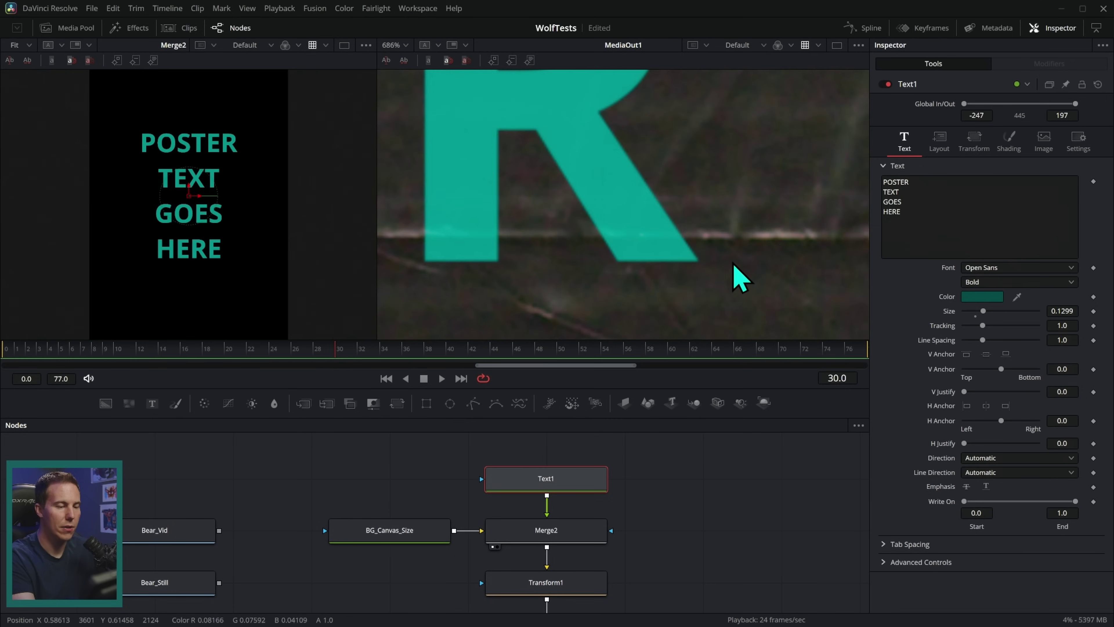
{"action": "scroll", "coordinate": [740, 278], "scroll_direction": "left", "scroll_amount": 10}
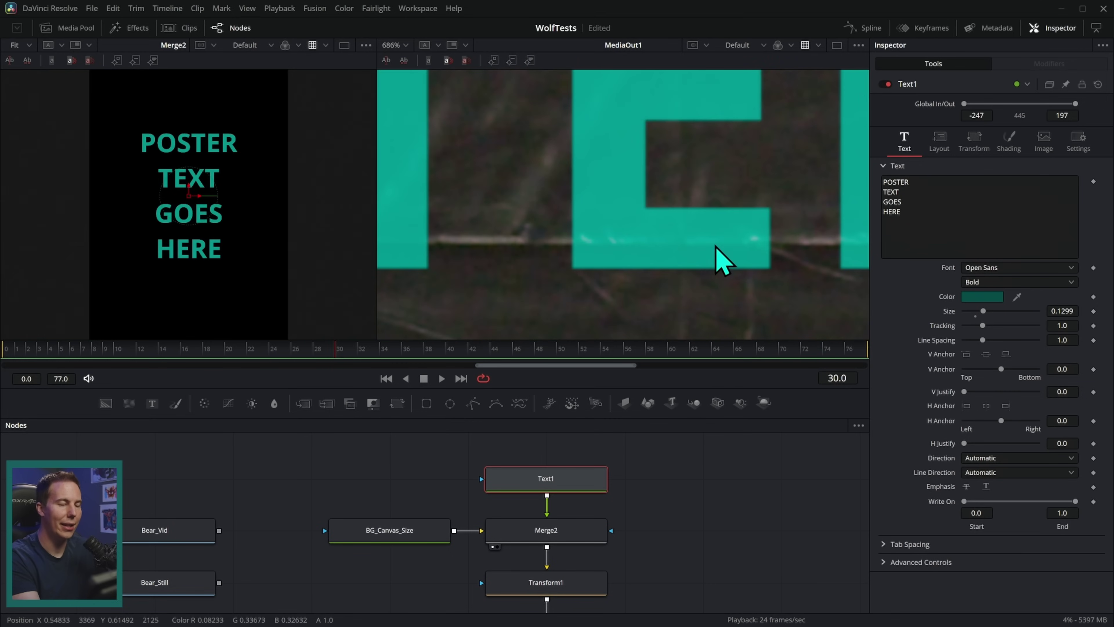
{"action": "scroll", "coordinate": [722, 261], "scroll_direction": "down", "scroll_amount": 5}
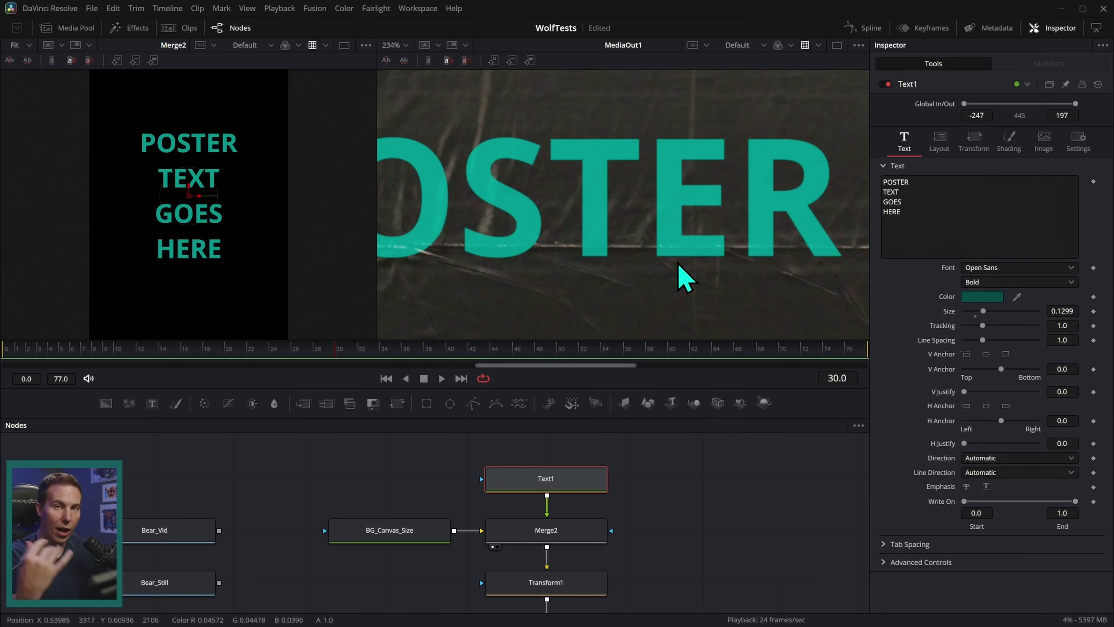
{"action": "scroll", "coordinate": [691, 265], "scroll_direction": "down", "scroll_amount": 4}
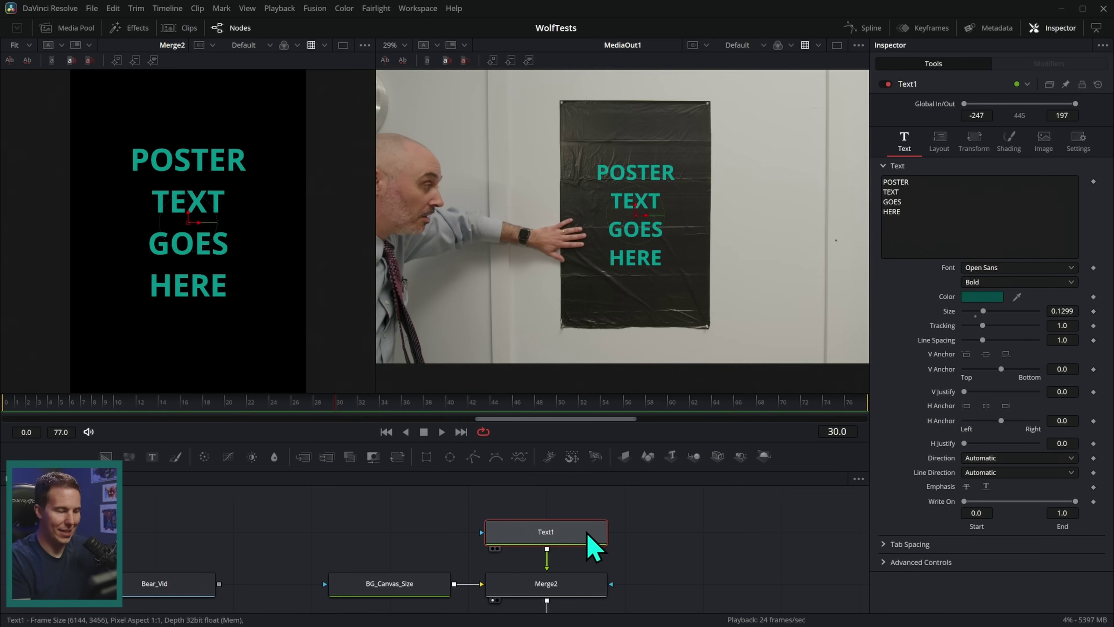
Delete the Text1 node and switch to Artlist's AI Image & Video page.
{"action": "key", "text": "Delete"}
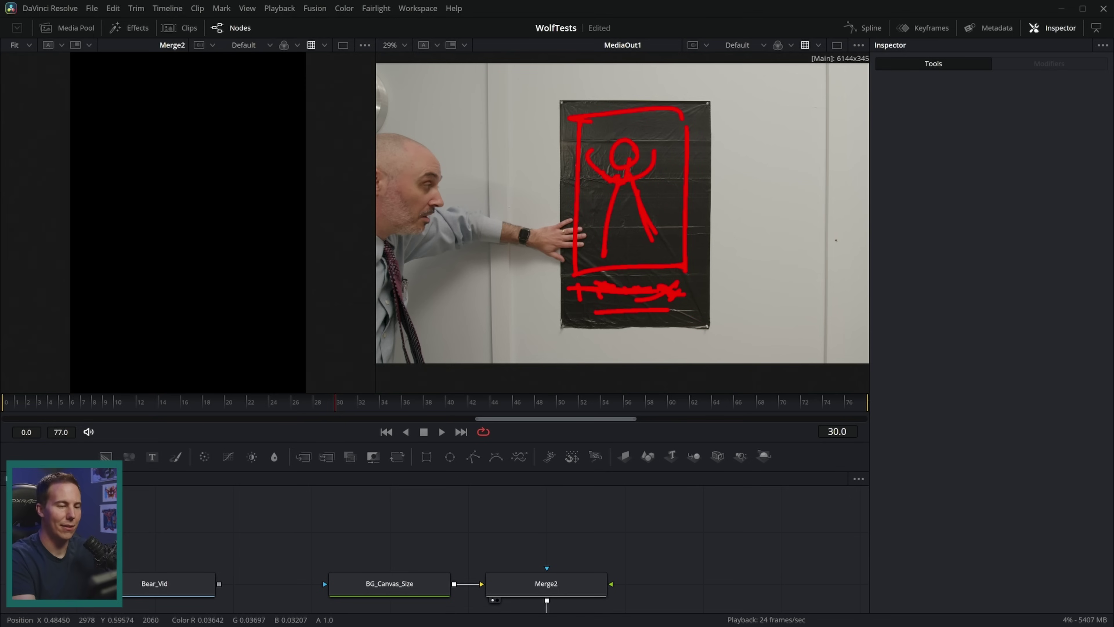
{"action": "left_click_drag", "start_coordinate": [765, 110], "coordinate": [740, 144]}
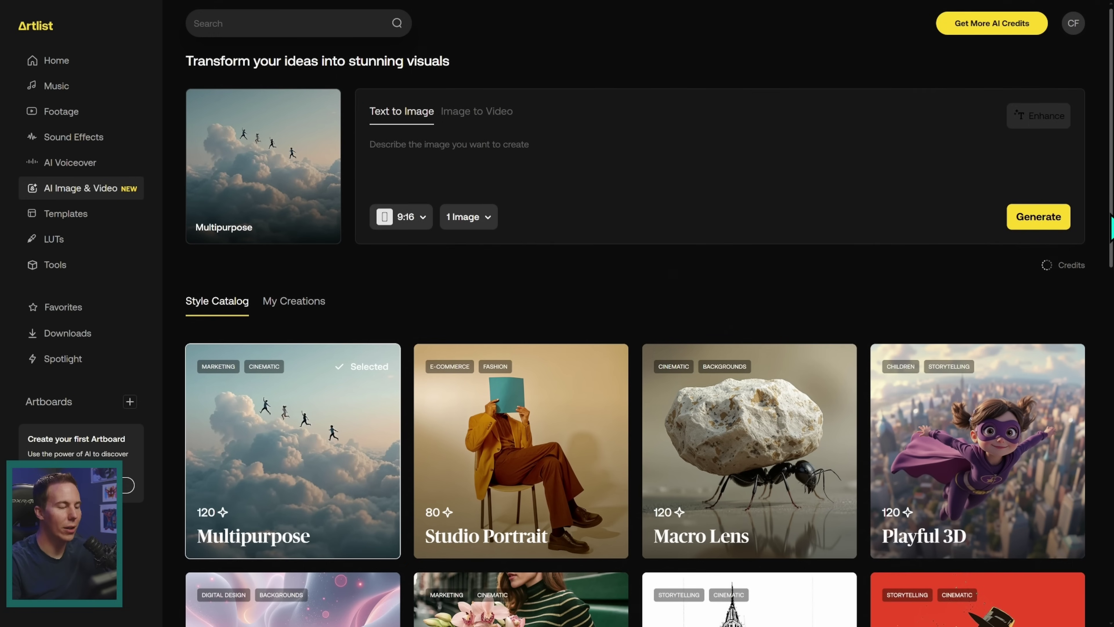
Select the Photorealistic card in the Style Catalog, dropping the generation cost to 80 credits.
{"action": "scroll", "coordinate": [285, 333], "scroll_direction": "down", "scroll_amount": 4}
{"action": "scroll", "coordinate": [635, 333], "scroll_direction": "down", "scroll_amount": 4}
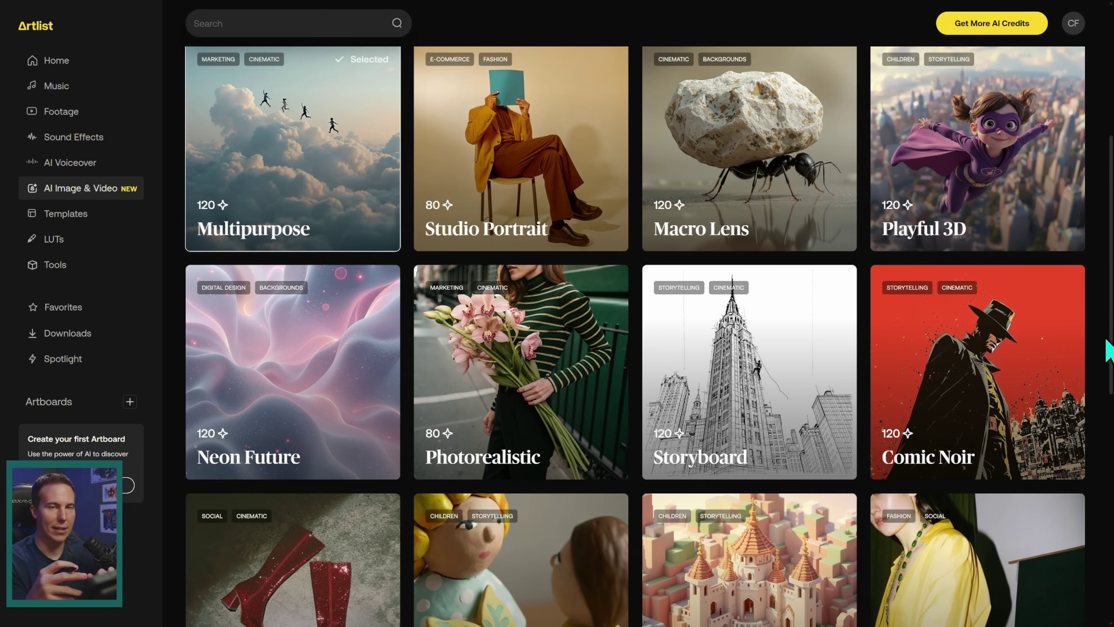
{"action": "scroll", "coordinate": [744, 259], "scroll_direction": "up", "scroll_amount": 8}
{"action": "left_click_drag", "start_coordinate": [1110, 258], "coordinate": [1111, 385]}
{"action": "scroll", "coordinate": [597, 316], "scroll_direction": "down", "scroll_amount": 3}
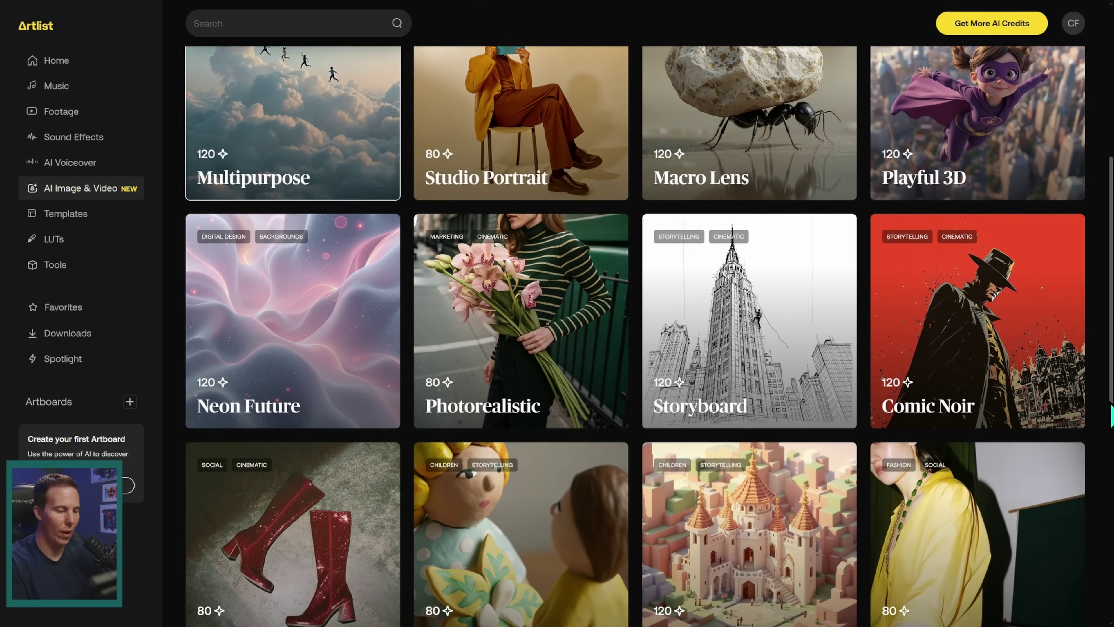
{"action": "mouse_move", "coordinate": [587, 293]}
{"action": "left_click", "coordinate": [591, 182]}
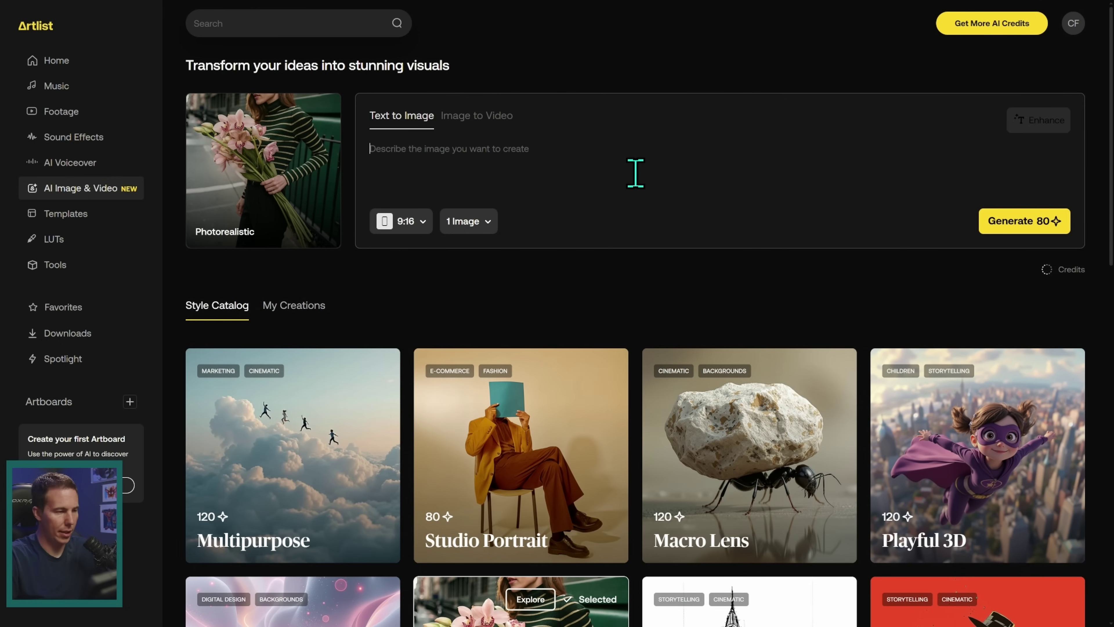
Enter a prompt about a little girl eating a massive burrito, enhance it, and generate.
{"action": "type", "text": "A"}
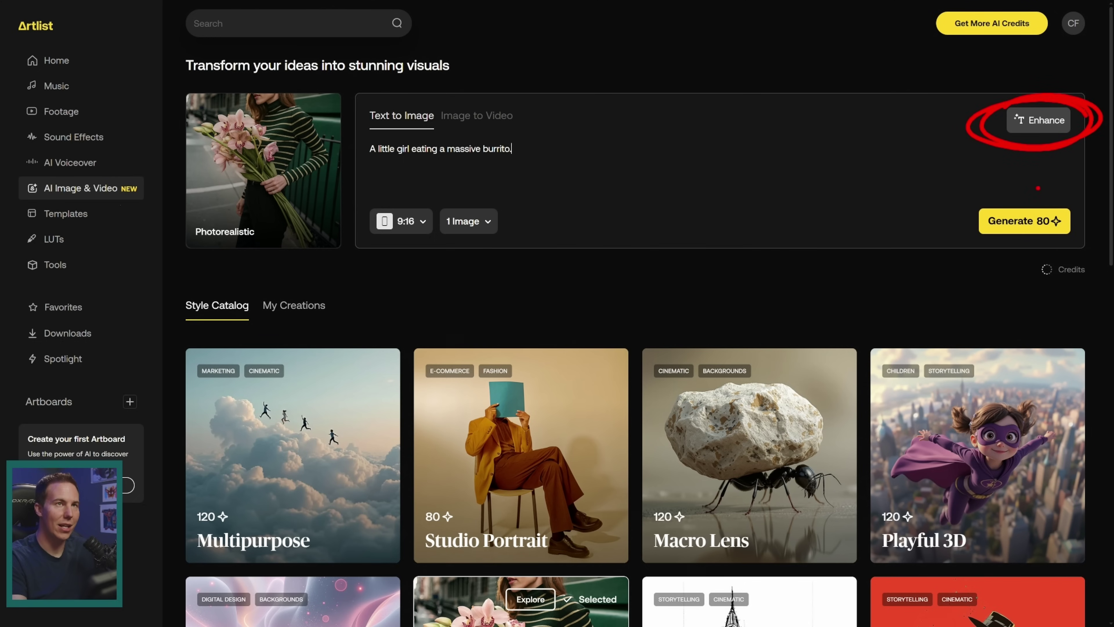
{"action": "left_click", "coordinate": [1034, 125]}
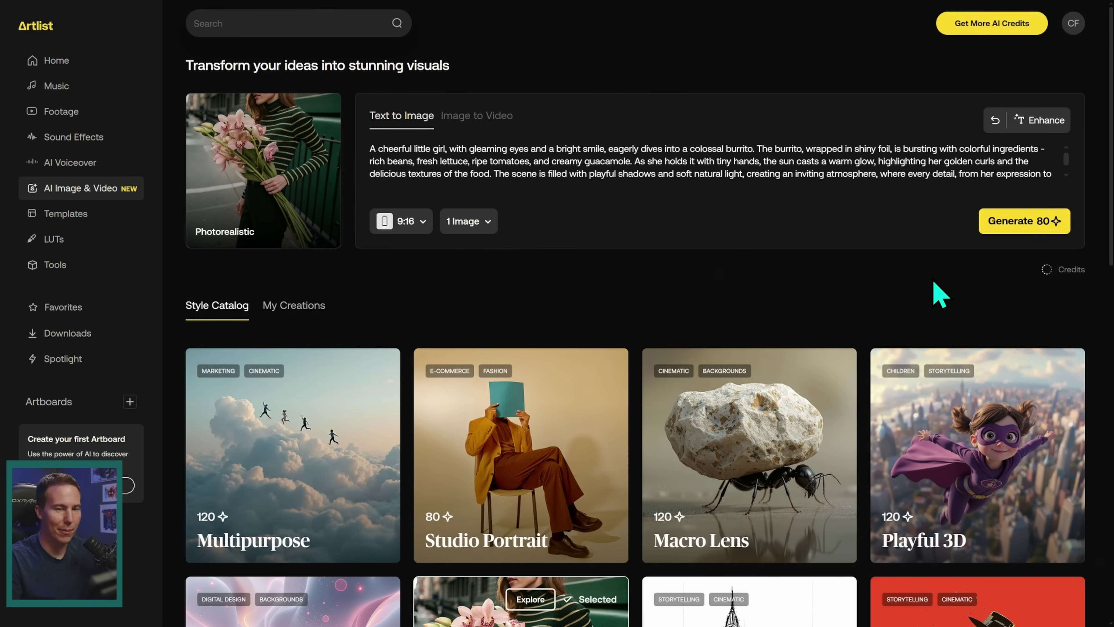
{"action": "left_click", "coordinate": [1020, 226]}
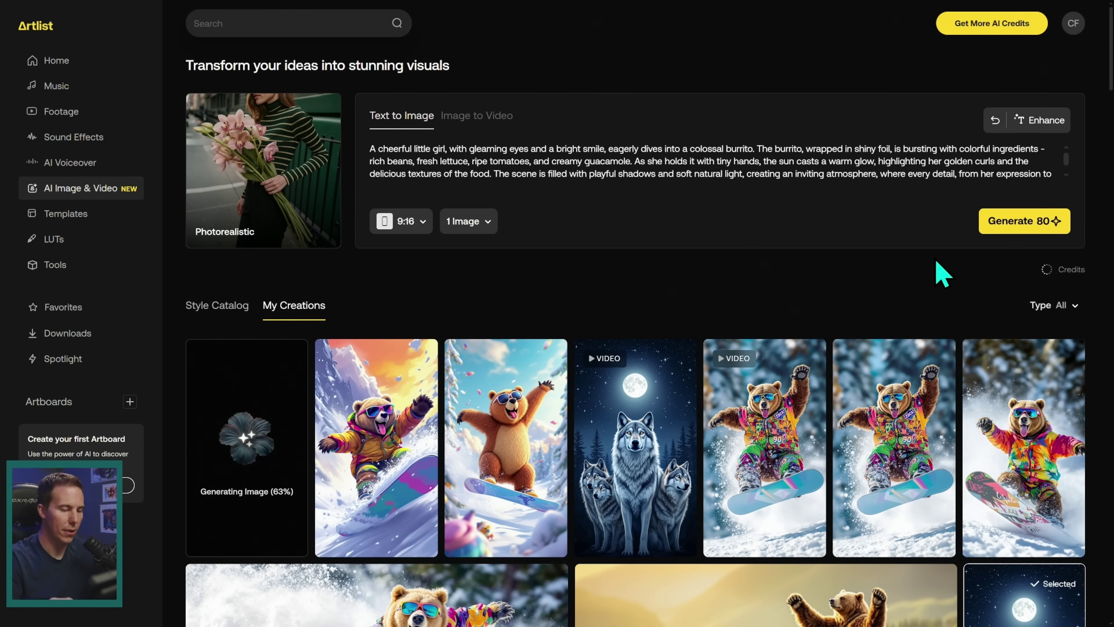
Inspect the new girl-with-burrito image's details in My Creations, then close them.
{"action": "scroll", "coordinate": [942, 272], "scroll_direction": "down", "scroll_amount": 2}
{"action": "scroll", "coordinate": [1110, 122], "scroll_direction": "down", "scroll_amount": 3}
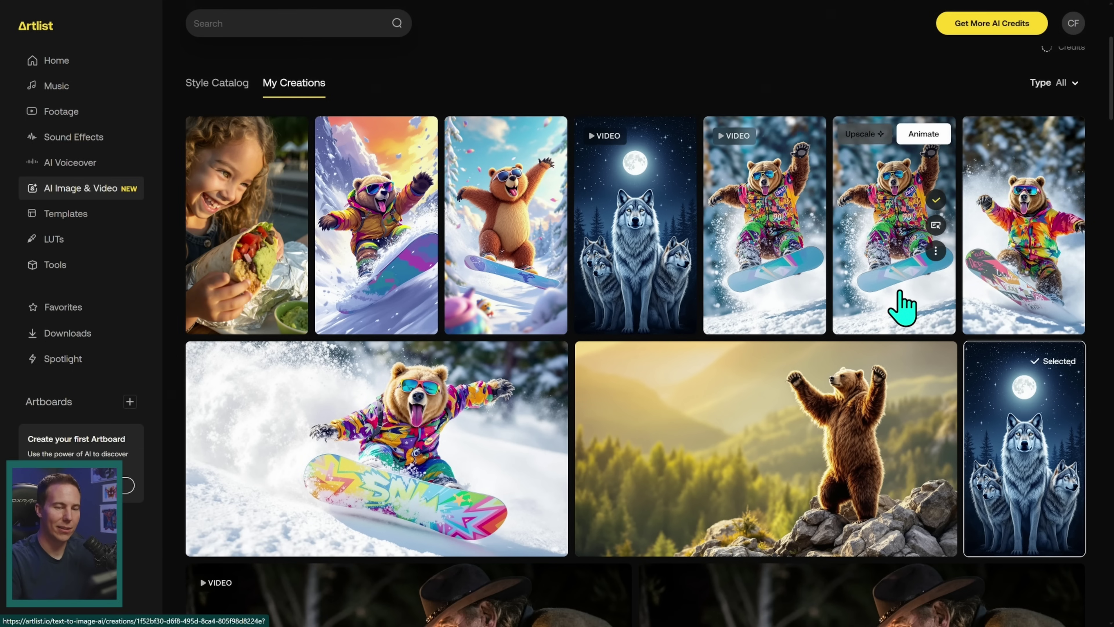
{"action": "scroll", "coordinate": [1108, 193], "scroll_direction": "down", "scroll_amount": 12}
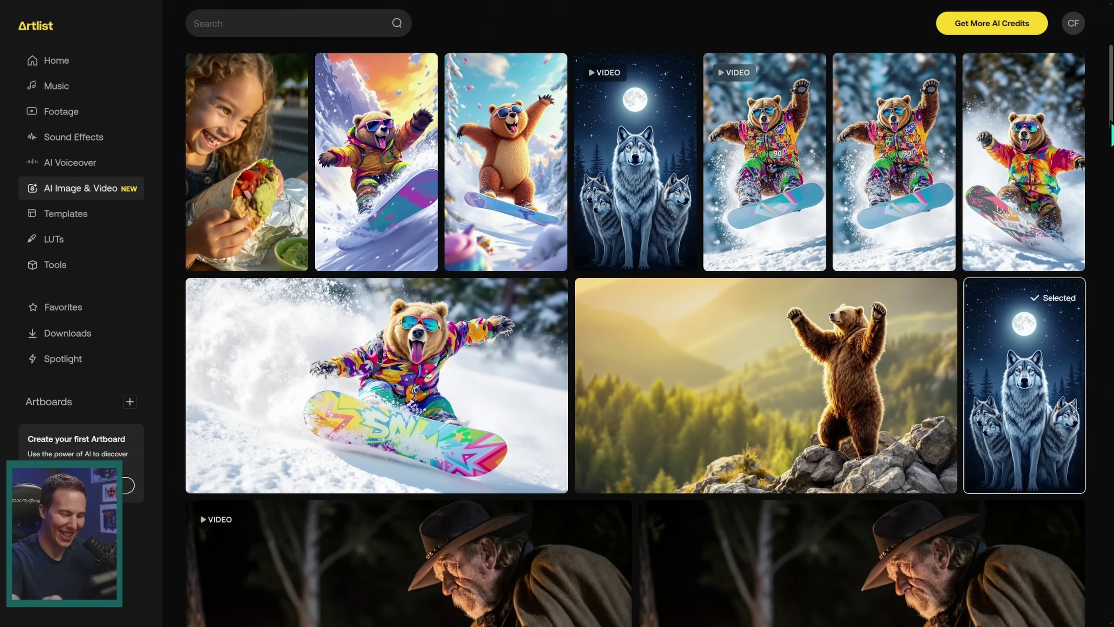
{"action": "scroll", "coordinate": [1107, 189], "scroll_direction": "up", "scroll_amount": 15}
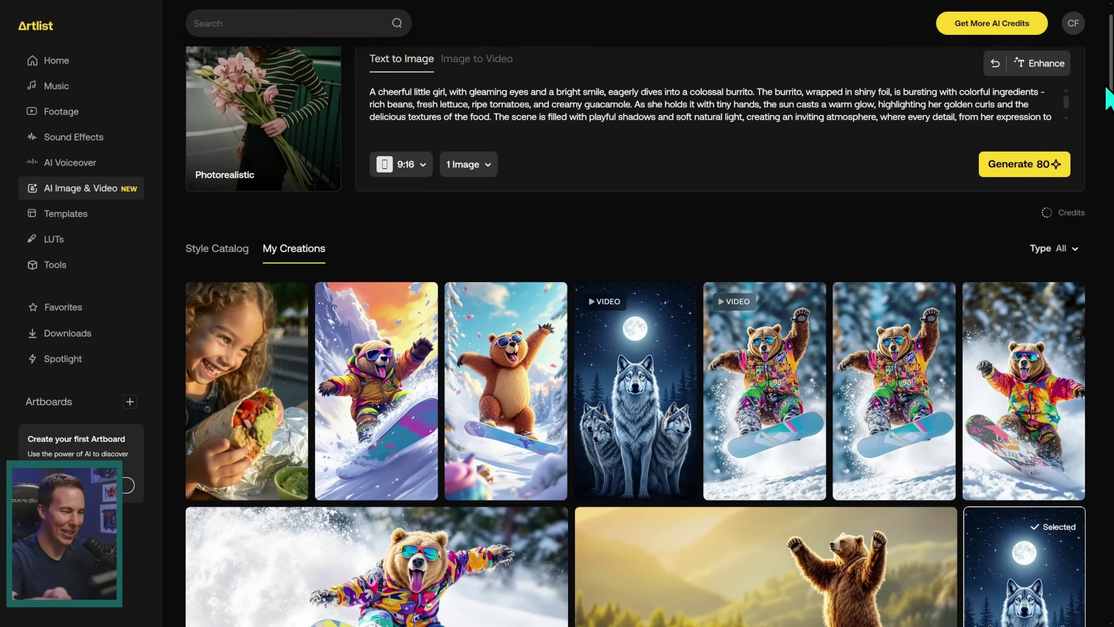
{"action": "left_click", "coordinate": [298, 439]}
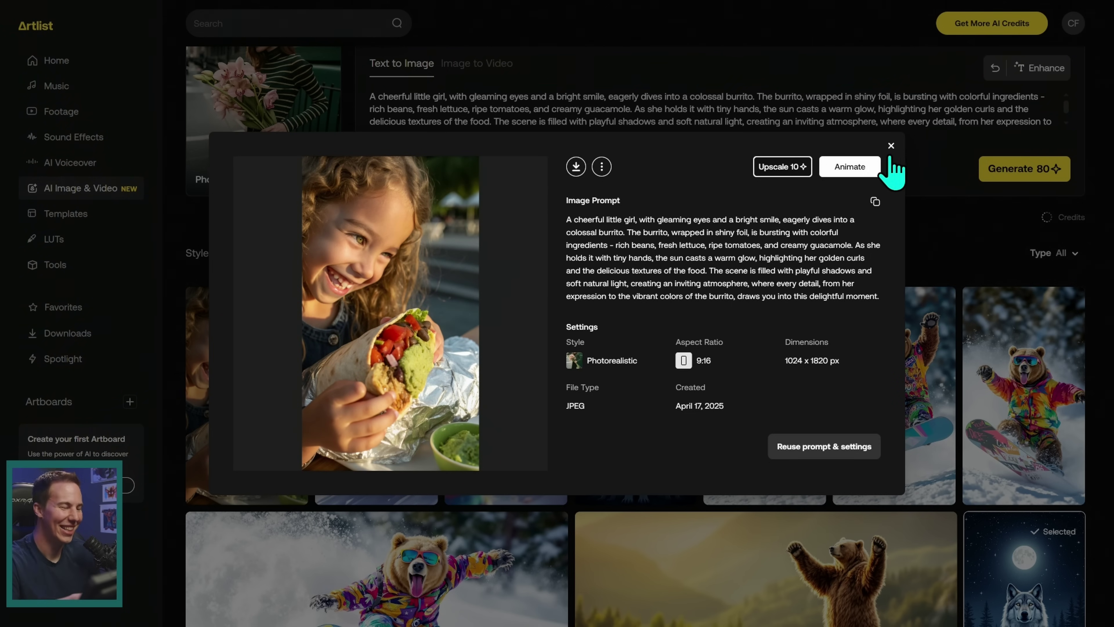
{"action": "left_click", "coordinate": [890, 145]}
Set the image count to 3 Images and generate for 240 credits.
{"action": "left_click", "coordinate": [483, 169]}
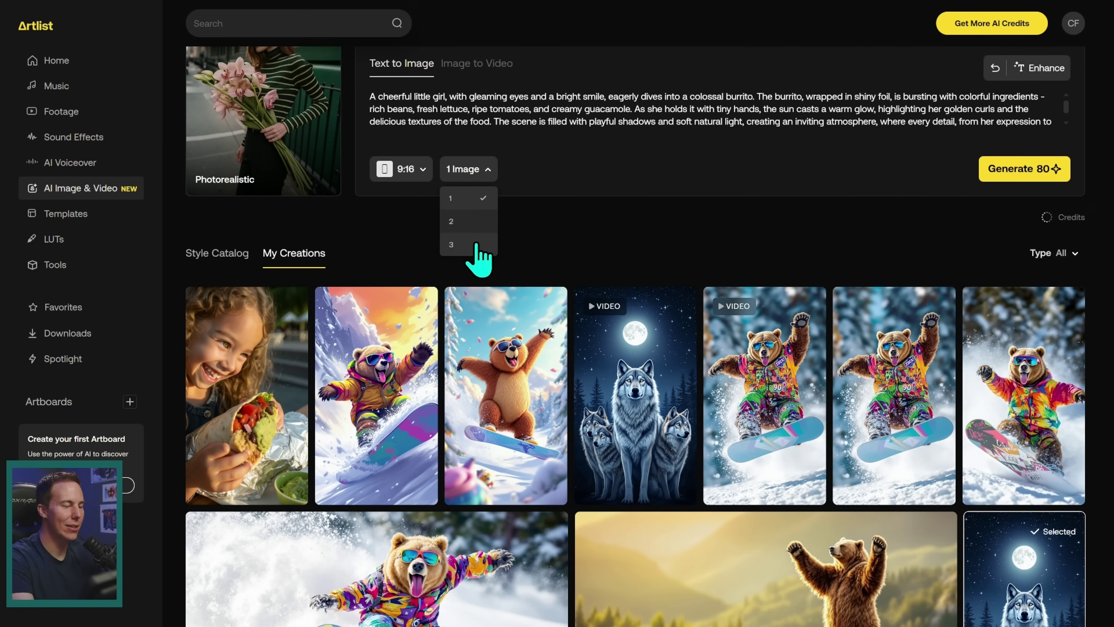
{"action": "left_click", "coordinate": [476, 244]}
{"action": "scroll", "coordinate": [763, 239], "scroll_direction": "up", "scroll_amount": 1}
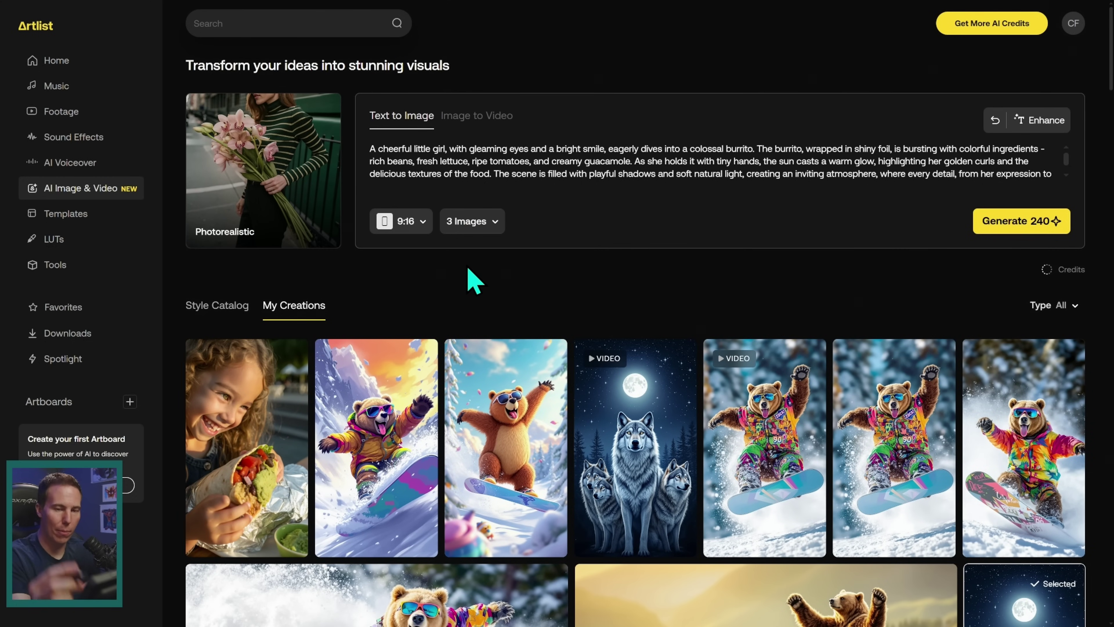
{"action": "left_click", "coordinate": [1018, 225]}
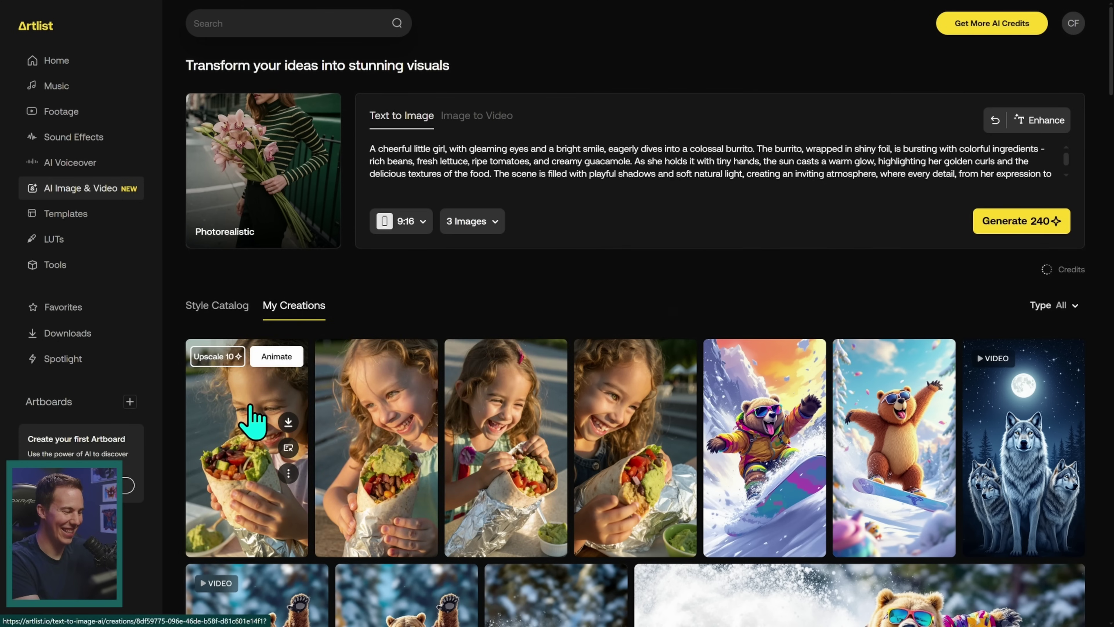
Open the first new burrito image and animate it into a video.
{"action": "left_click", "coordinate": [261, 408]}
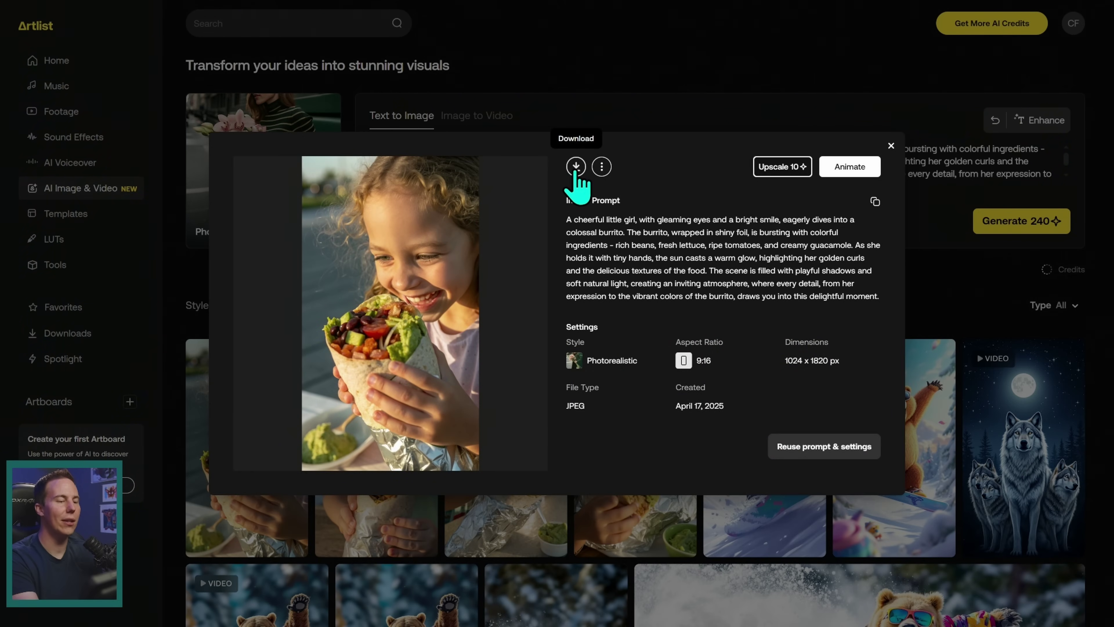
{"action": "left_click", "coordinate": [602, 167]}
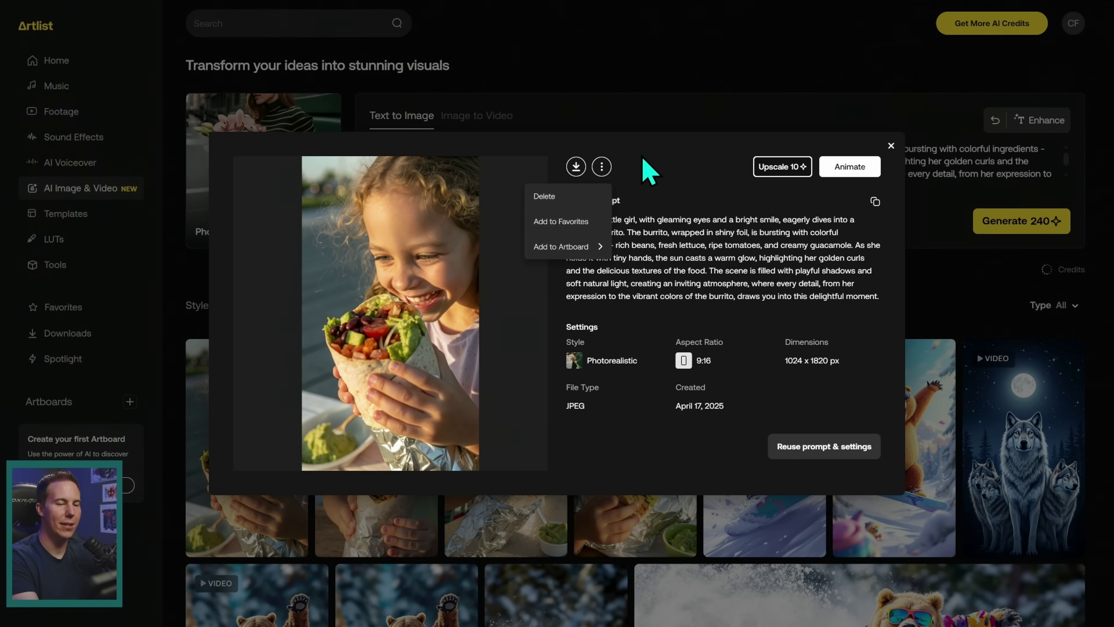
{"action": "left_click", "coordinate": [649, 188]}
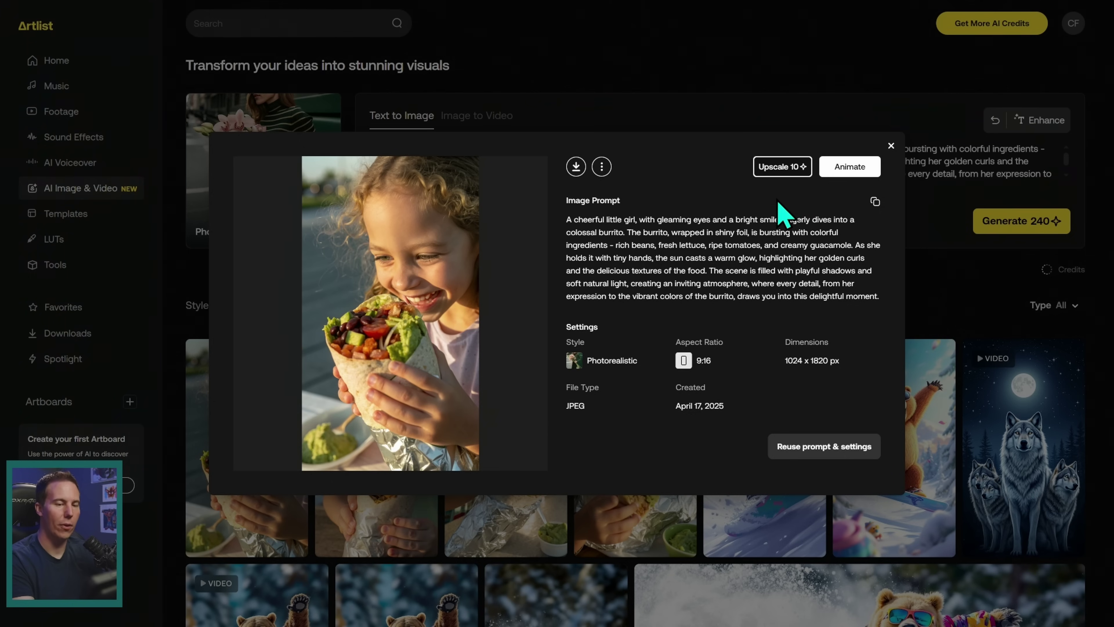
{"action": "left_click", "coordinate": [855, 176]}
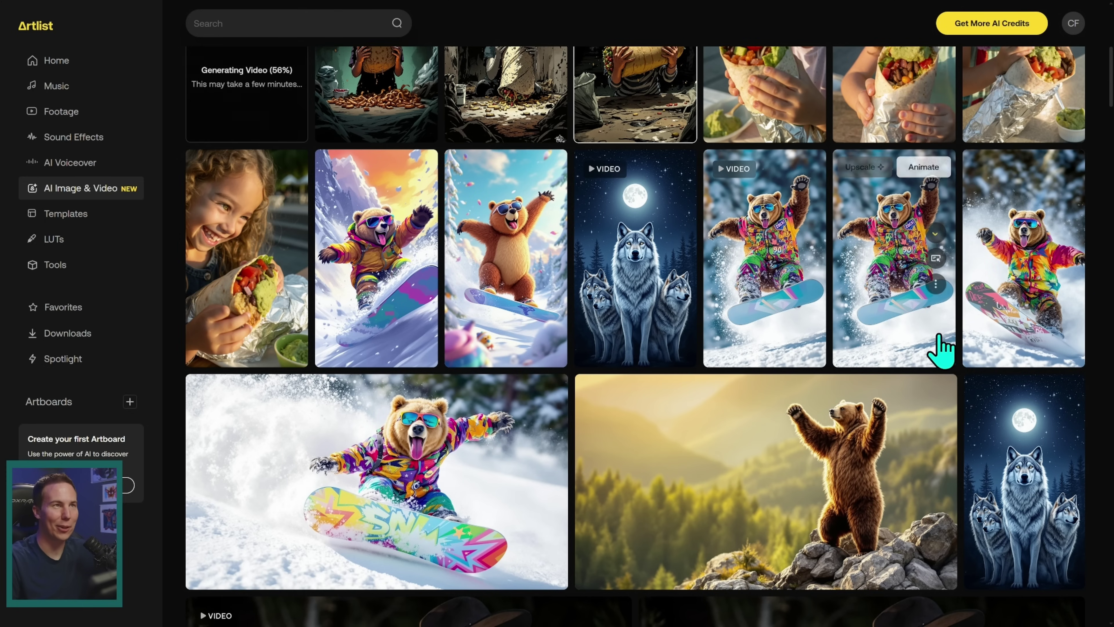
Check the snowboarding bear image and animated bear video details, then view Bear_Still in Resolve's left viewer.
{"action": "left_click", "coordinate": [923, 333]}
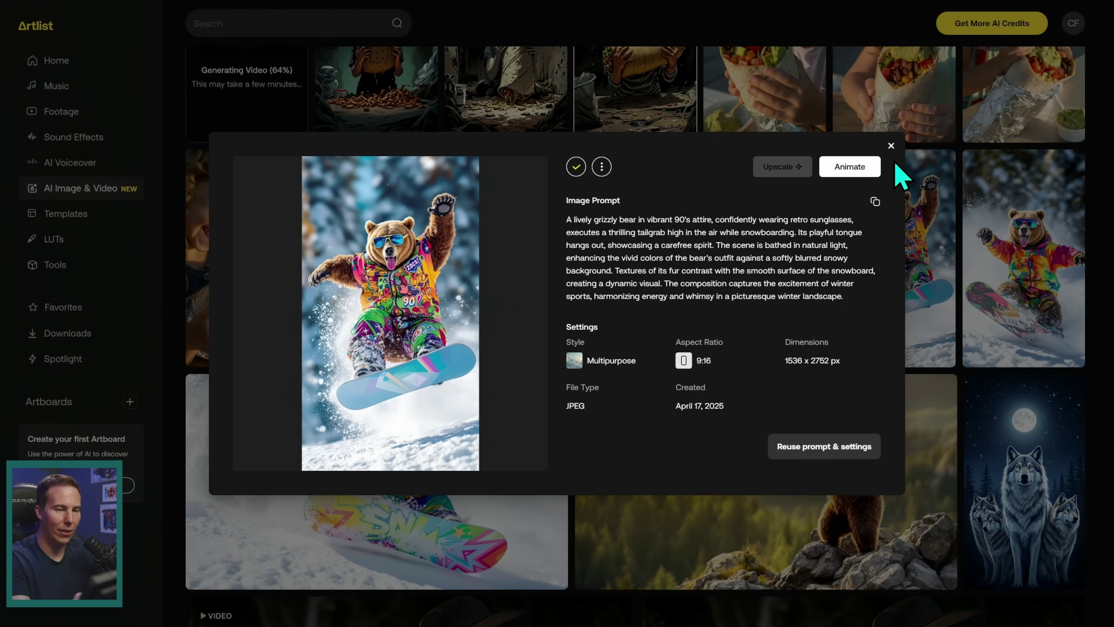
{"action": "left_click", "coordinate": [890, 145]}
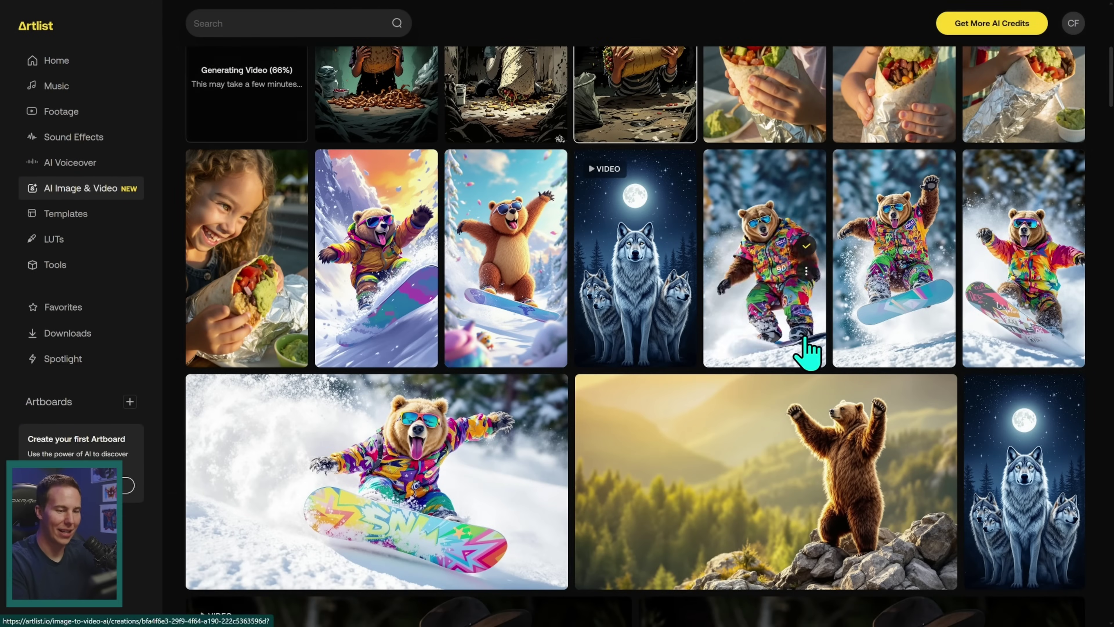
{"action": "left_click", "coordinate": [808, 354]}
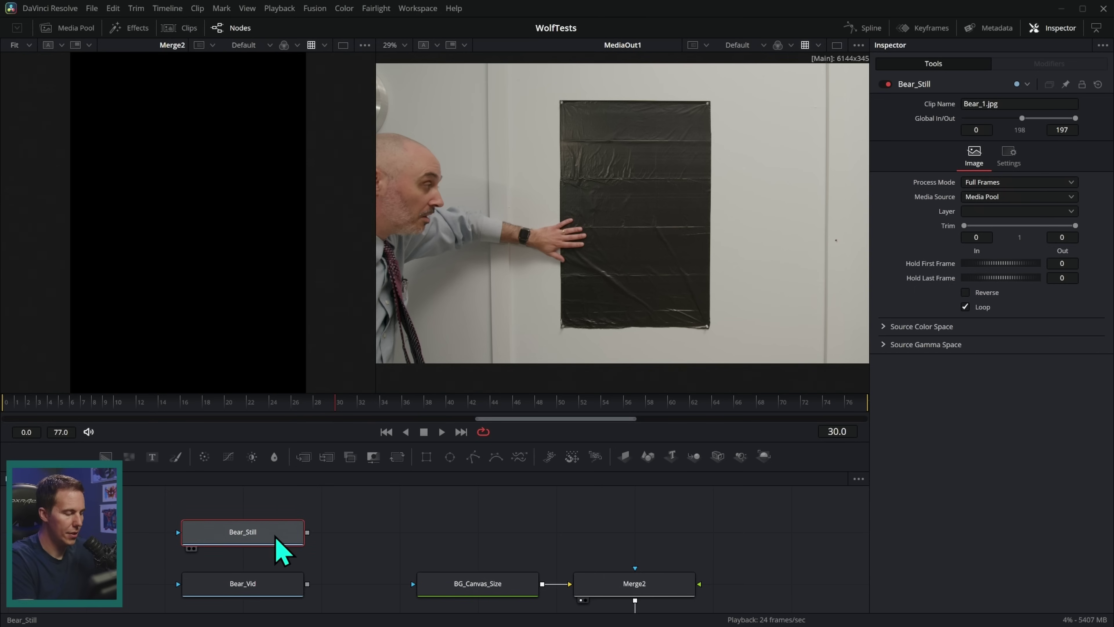
{"action": "left_click_drag", "start_coordinate": [286, 543], "coordinate": [281, 272]}
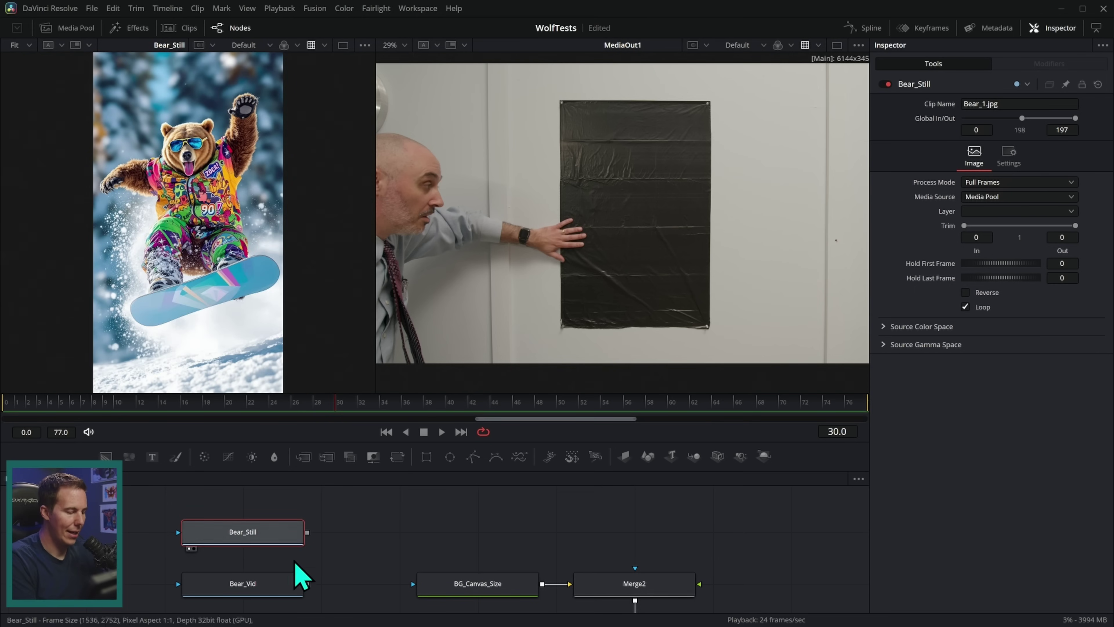
Place Bear_Still above Merge2 and add a Transform node scaling it to 1.723.
{"action": "left_click_drag", "start_coordinate": [298, 534], "coordinate": [651, 568]}
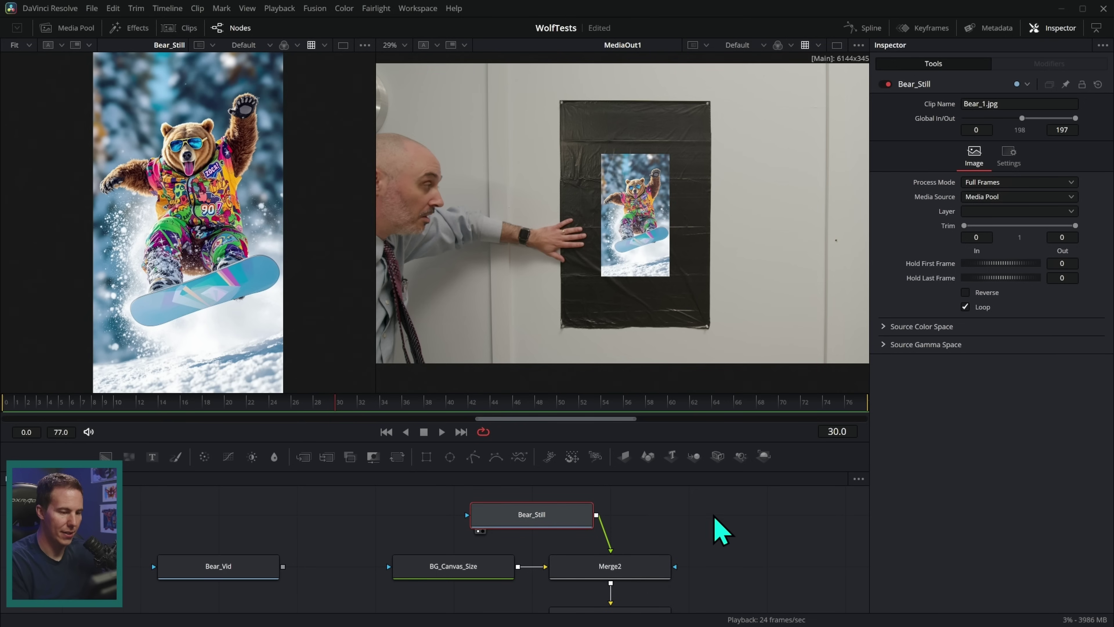
{"action": "left_click_drag", "start_coordinate": [589, 517], "coordinate": [634, 505]}
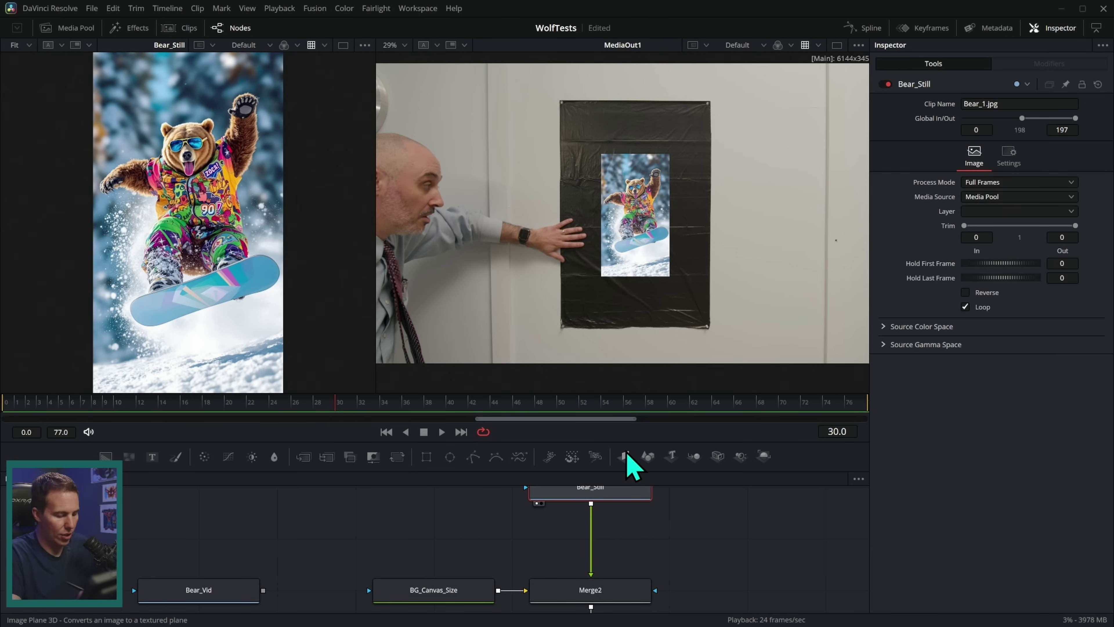
{"action": "key", "text": "shift+space"}
{"action": "type", "text": "transform"}
{"action": "key", "text": "Return"}
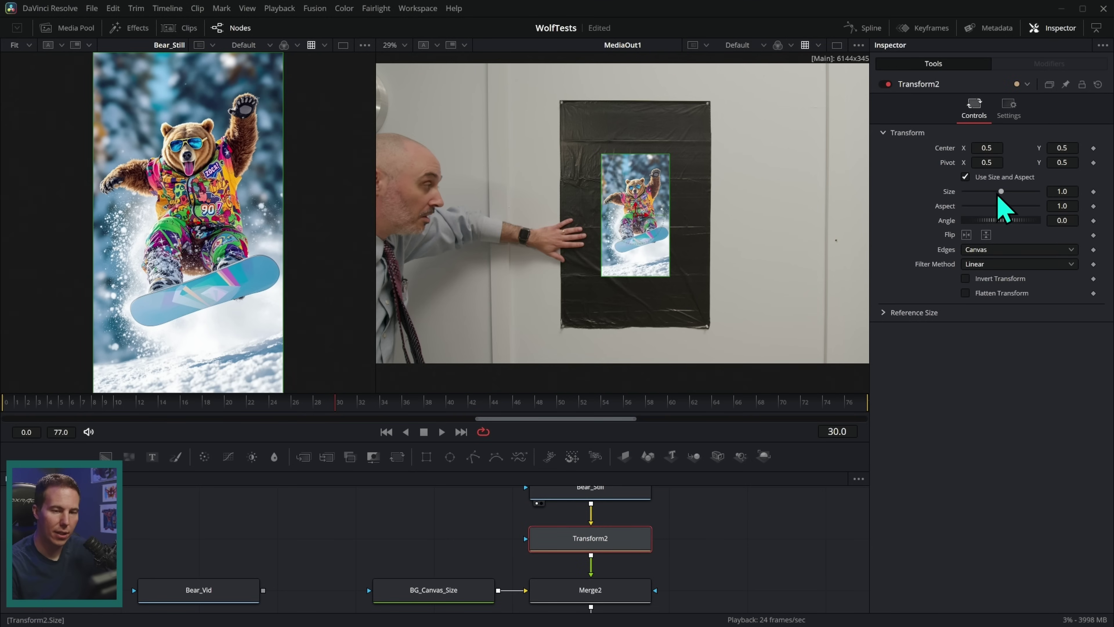
{"action": "left_click_drag", "start_coordinate": [1002, 192], "coordinate": [1070, 191]}
Mask Bear_Still with a Rectangle1 mask sized and positioned to crop the poster image.
{"action": "scroll", "coordinate": [700, 525], "scroll_direction": "up", "scroll_amount": 3}
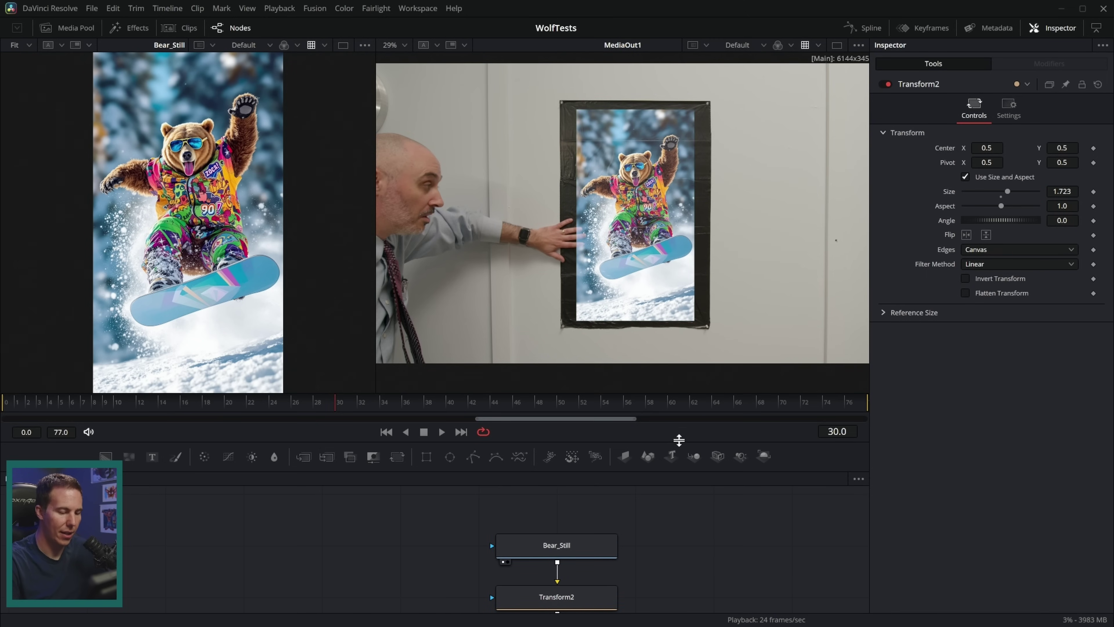
{"action": "left_click_drag", "start_coordinate": [679, 440], "coordinate": [679, 421]}
{"action": "left_click_drag", "start_coordinate": [426, 438], "coordinate": [597, 552]}
{"action": "left_click_drag", "start_coordinate": [665, 258], "coordinate": [689, 293]}
{"action": "left_click_drag", "start_coordinate": [640, 193], "coordinate": [641, 181]}
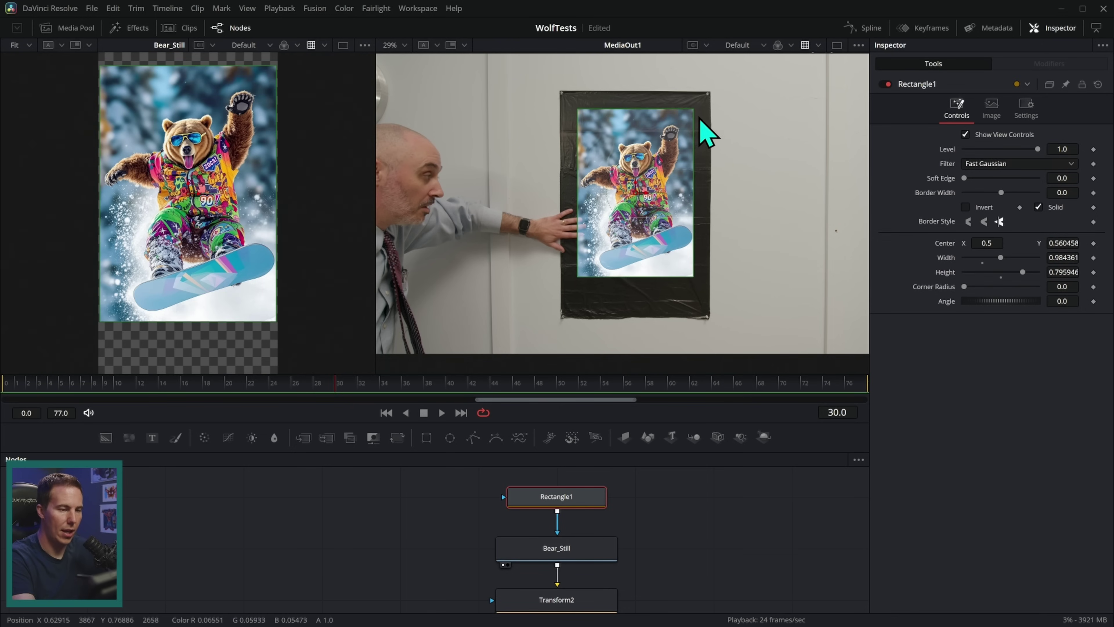
{"action": "scroll", "coordinate": [728, 231], "scroll_direction": "up", "scroll_amount": 3}
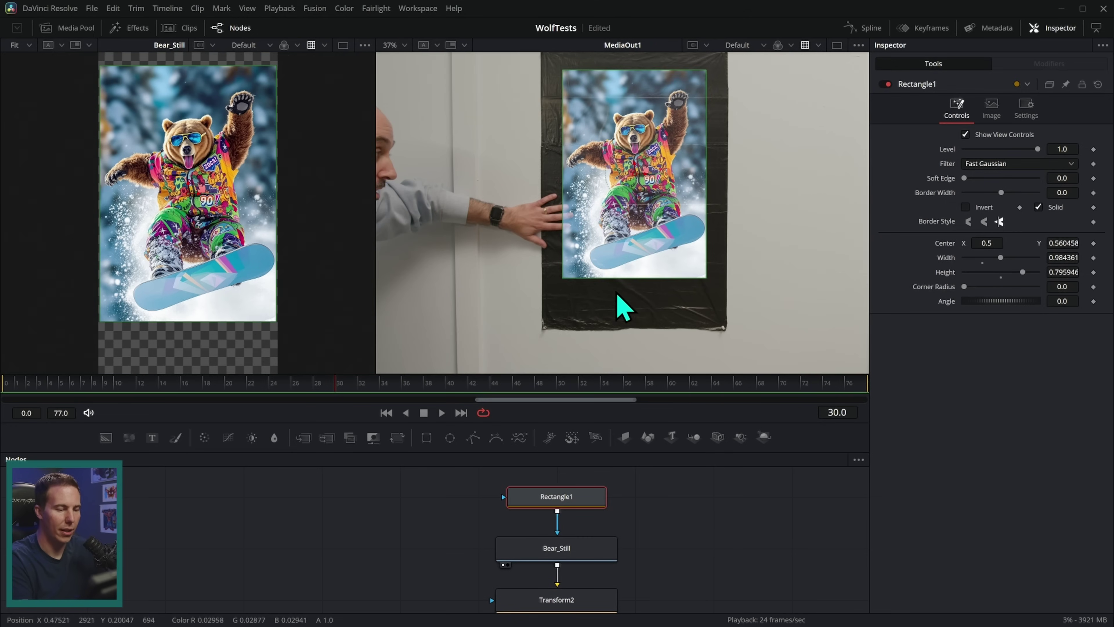
{"action": "scroll", "coordinate": [701, 328], "scroll_direction": "up", "scroll_amount": 1}
{"action": "left_click_drag", "start_coordinate": [653, 300], "coordinate": [658, 287]}
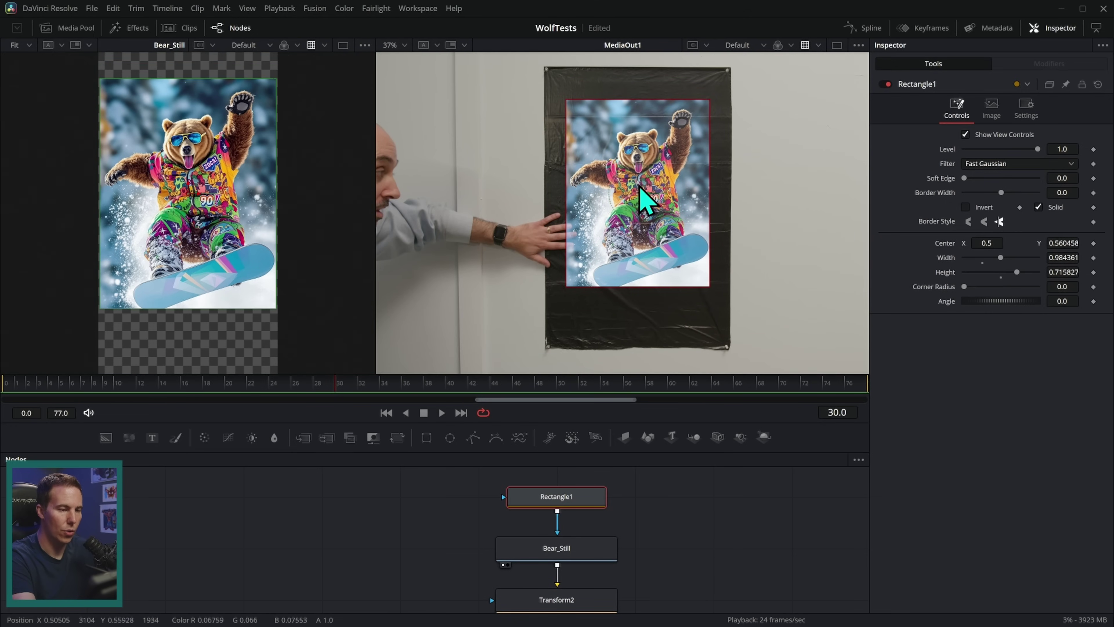
{"action": "mouse_move", "coordinate": [639, 186]}
{"action": "left_mouse_down"}
{"action": "mouse_move", "coordinate": [639, 176]}
{"action": "mouse_move", "coordinate": [640, 190]}
{"action": "left_mouse_up"}
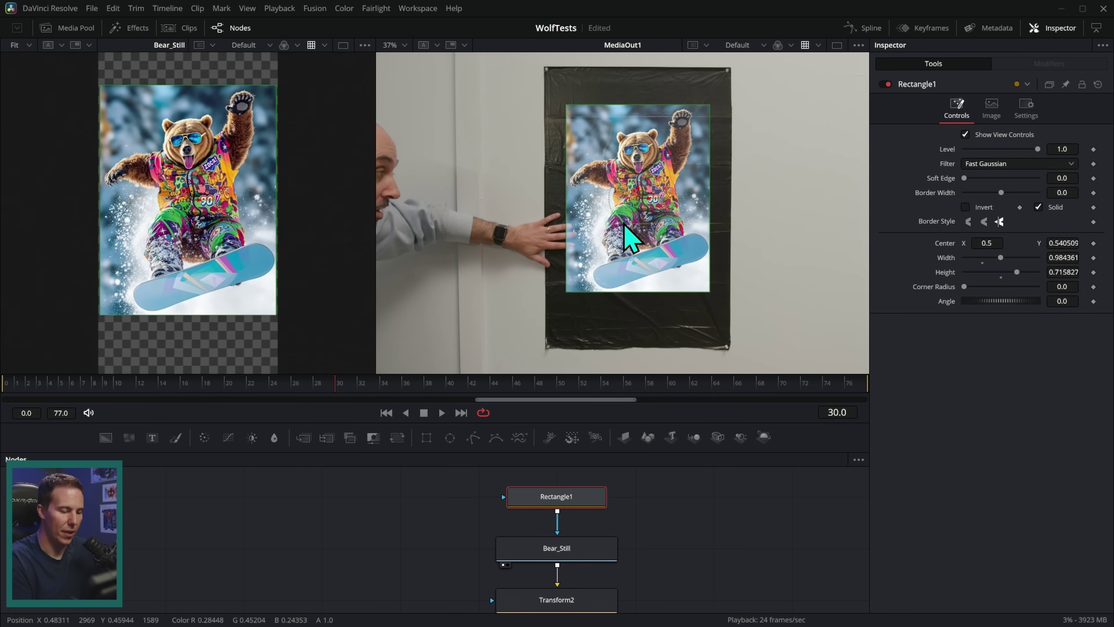
Shift the bear image up within the mask using Transform2.
{"action": "left_click", "coordinate": [594, 590]}
{"action": "left_click_drag", "start_coordinate": [642, 219], "coordinate": [639, 188]}
{"action": "left_click", "coordinate": [721, 552]}
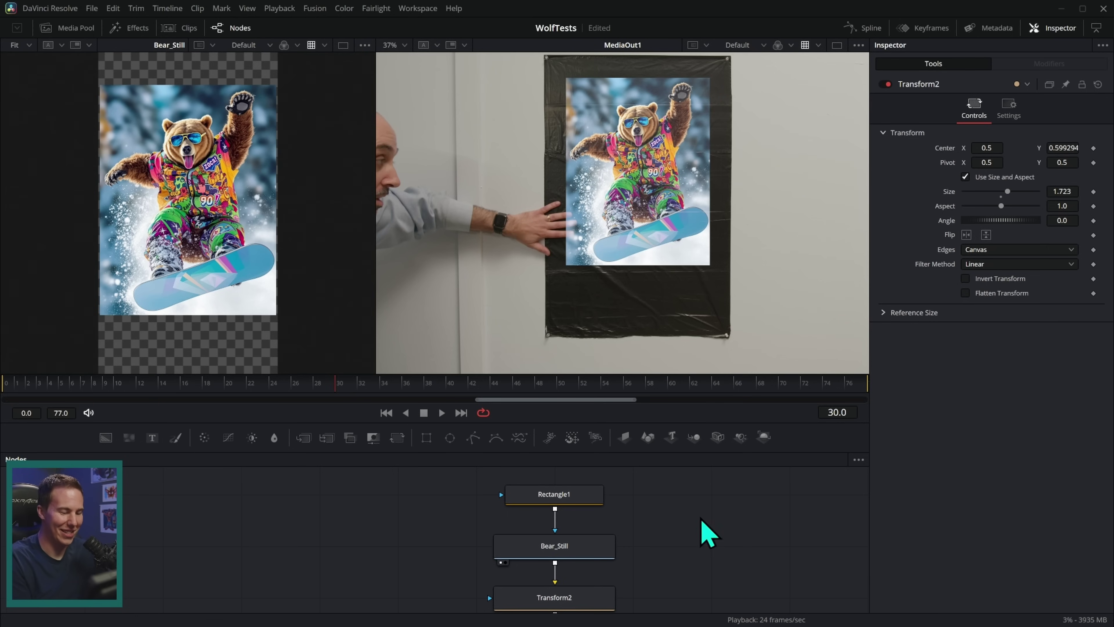
{"action": "scroll", "coordinate": [711, 539], "scroll_direction": "down", "scroll_amount": 3}
Move Rectangle1, Bear_Still and Transform2 together up and left in the node graph.
{"action": "scroll", "coordinate": [667, 535], "scroll_direction": "up", "scroll_amount": 3}
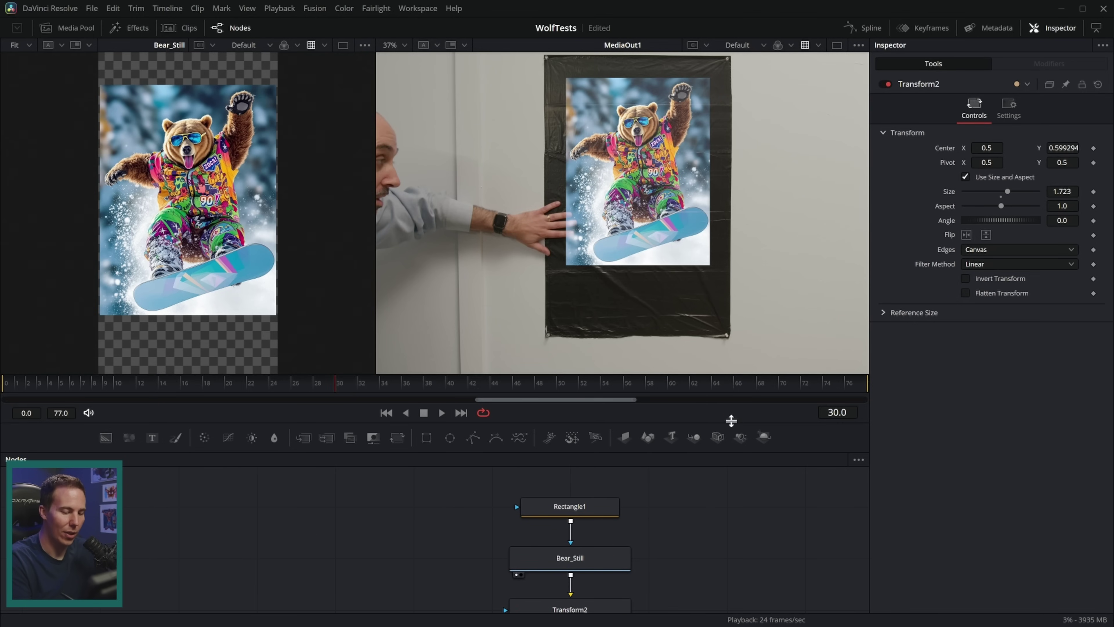
{"action": "left_click_drag", "start_coordinate": [734, 417], "coordinate": [733, 212]}
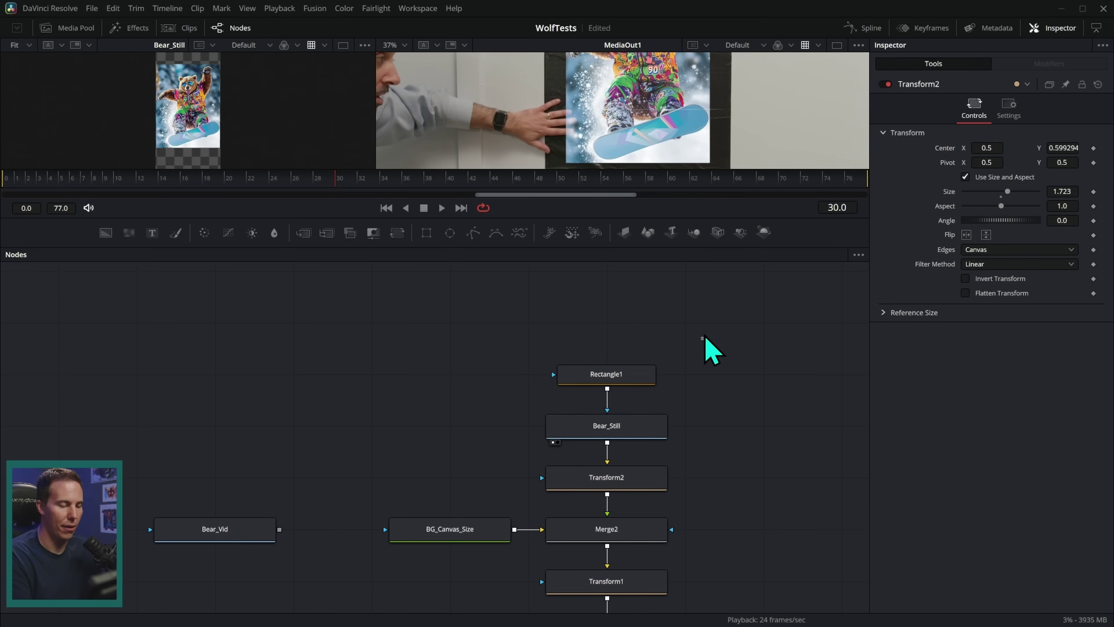
{"action": "left_click_drag", "start_coordinate": [741, 345], "coordinate": [471, 546]}
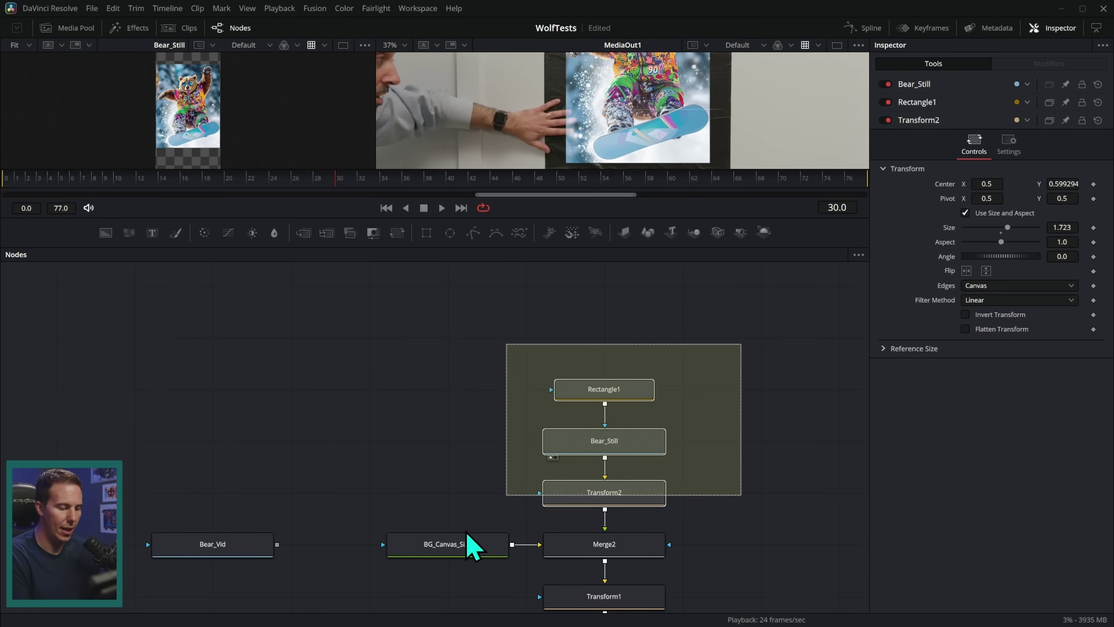
{"action": "left_click_drag", "start_coordinate": [659, 560], "coordinate": [467, 433]}
{"action": "left_click", "coordinate": [543, 437]}
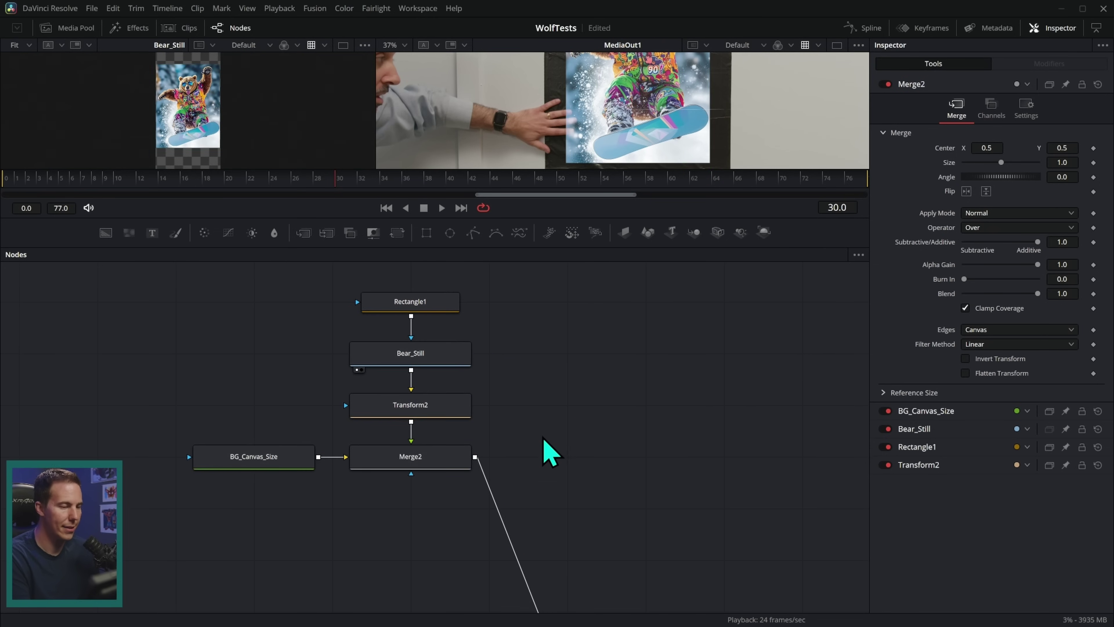
Add a Text+ node as Text1 merged through Merge3, and show Merge3 in the left viewer.
{"action": "left_click_drag", "start_coordinate": [169, 242], "coordinate": [478, 457]}
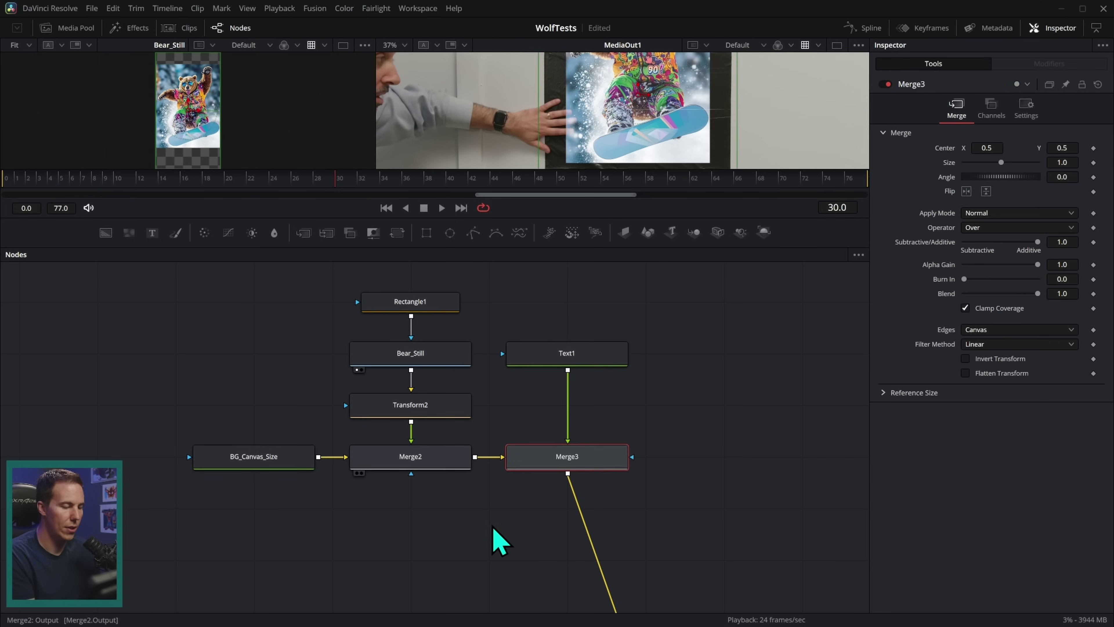
{"action": "left_click", "coordinate": [602, 365]}
{"action": "left_click", "coordinate": [593, 473]}
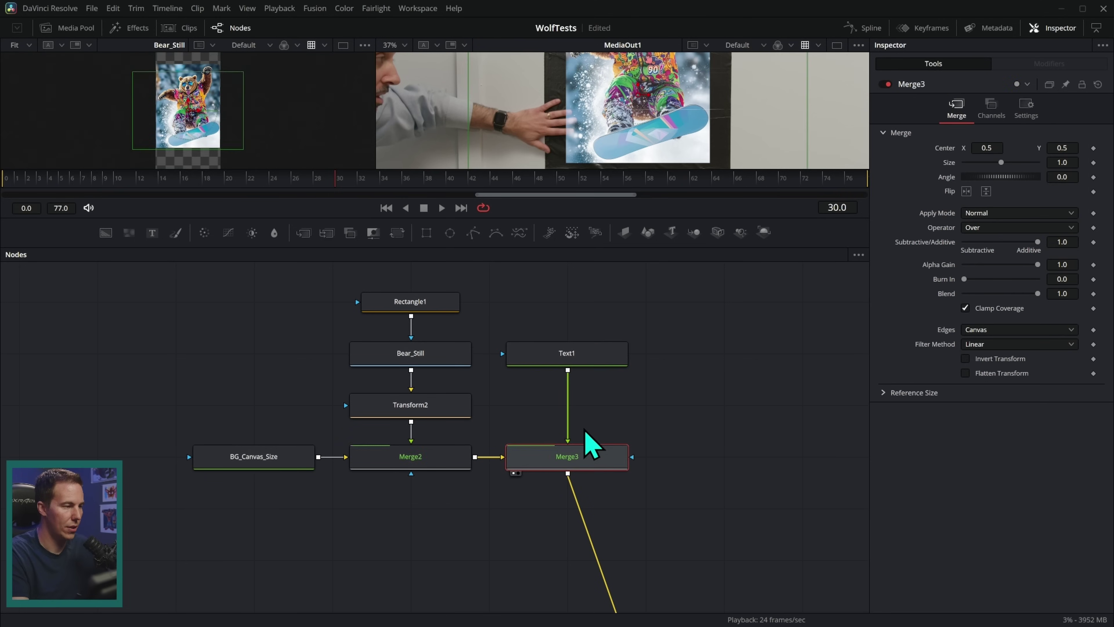
{"action": "key", "text": "1"}
{"action": "left_click_drag", "start_coordinate": [363, 233], "coordinate": [363, 330]}
{"action": "scroll", "coordinate": [341, 182], "scroll_direction": "up", "scroll_amount": 6}
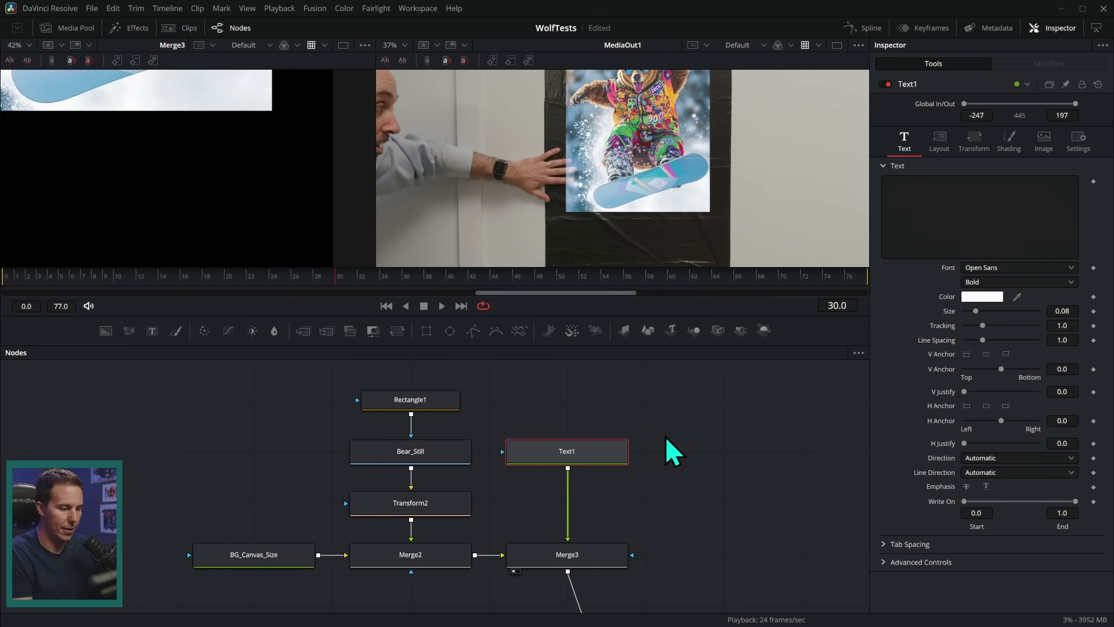
Make Text1 read RADICAL in Mongolian Baiti with tracking widened to 1.288.
{"action": "left_click", "coordinate": [941, 229]}
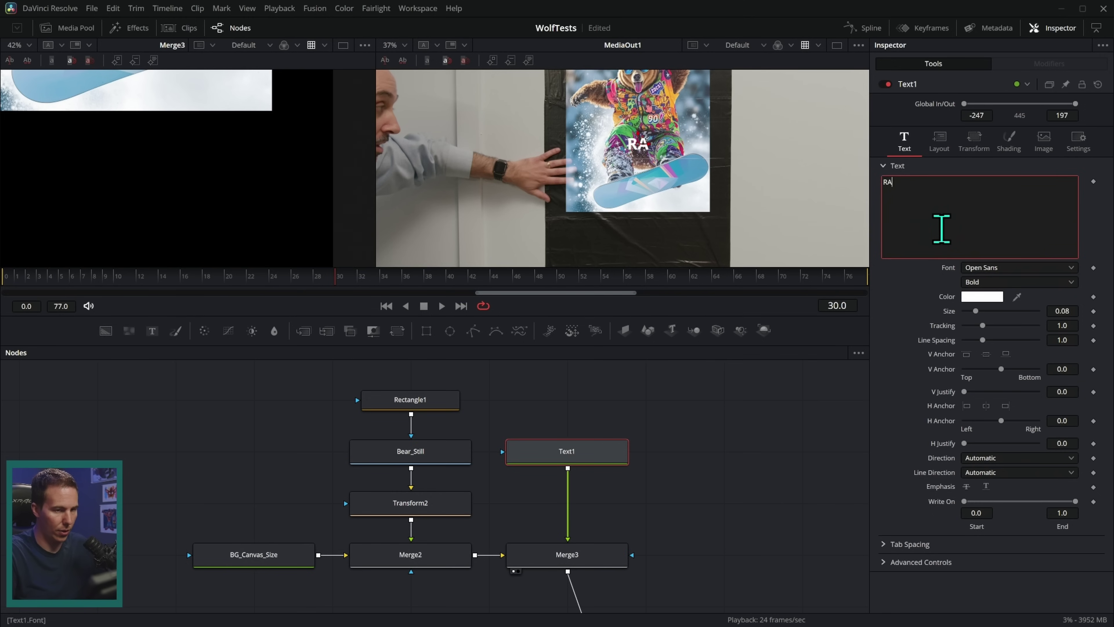
{"action": "left_click_drag", "start_coordinate": [638, 146], "coordinate": [641, 240]}
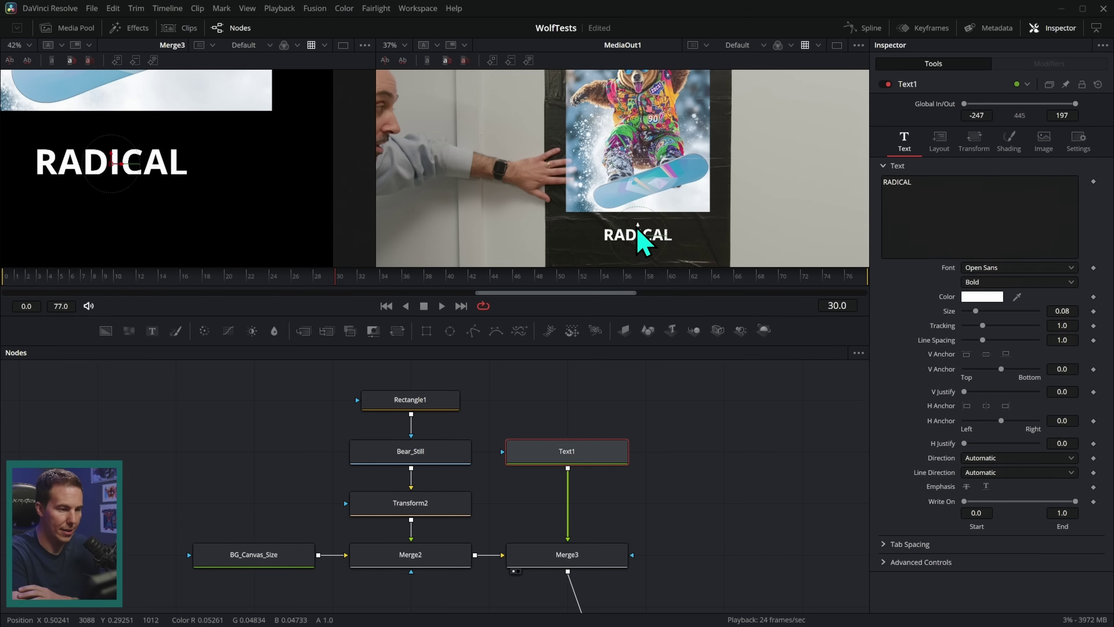
{"action": "left_click", "coordinate": [1033, 268]}
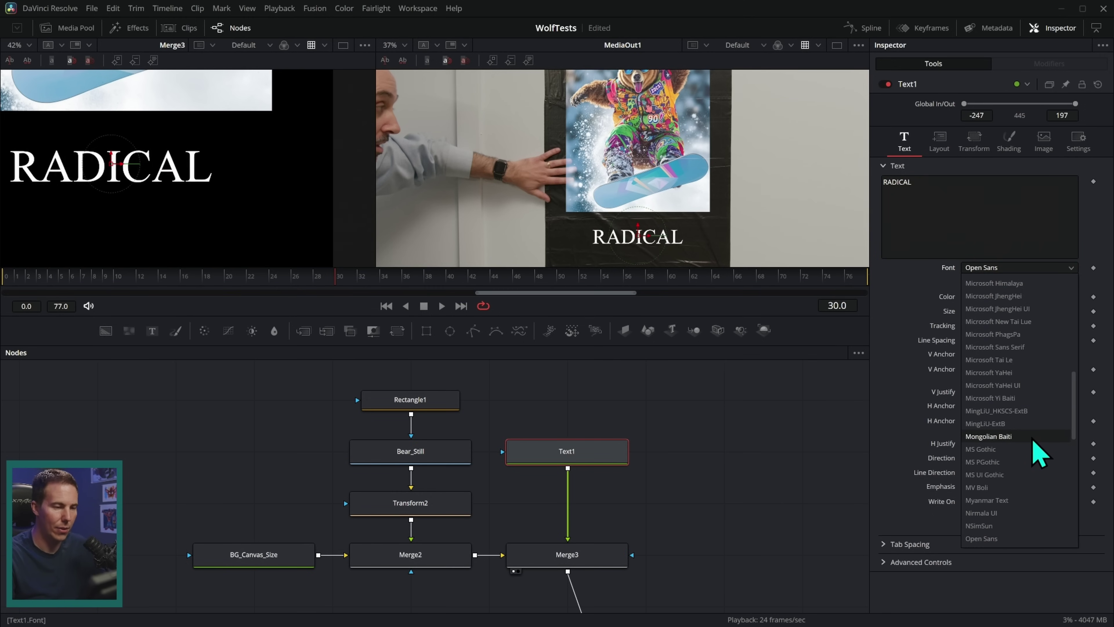
{"action": "left_click", "coordinate": [1004, 437]}
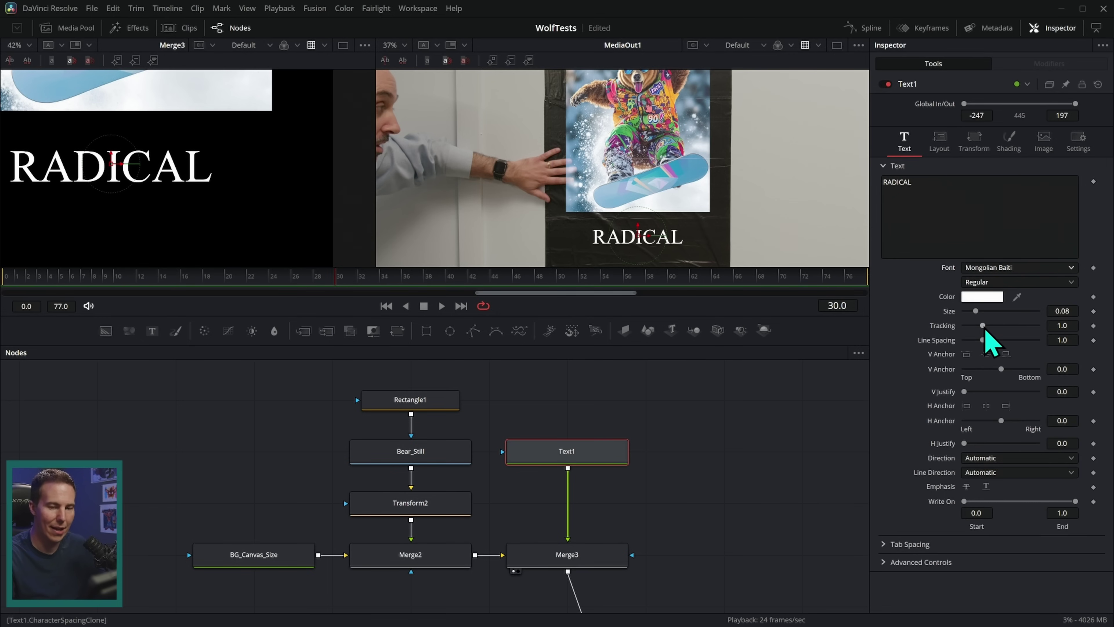
{"action": "left_click_drag", "start_coordinate": [983, 329], "coordinate": [1013, 334]}
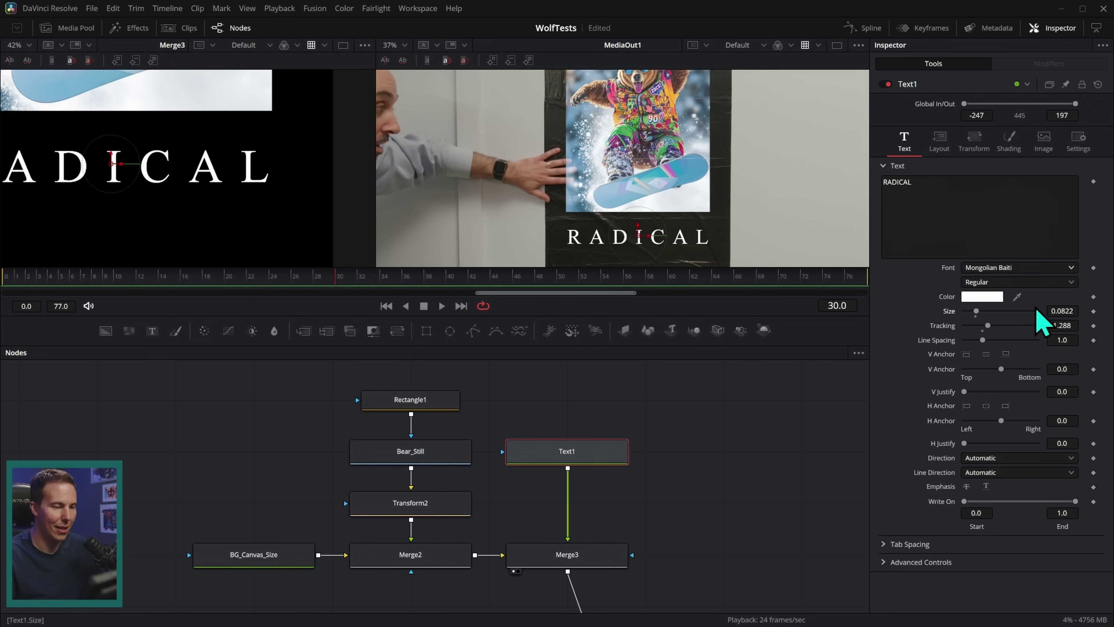
Enlarge RADICAL to size 0.084 and place it just beneath the bear image.
{"action": "scroll", "coordinate": [667, 218], "scroll_direction": "up", "scroll_amount": 5}
{"action": "scroll", "coordinate": [733, 236], "scroll_direction": "down", "scroll_amount": 3}
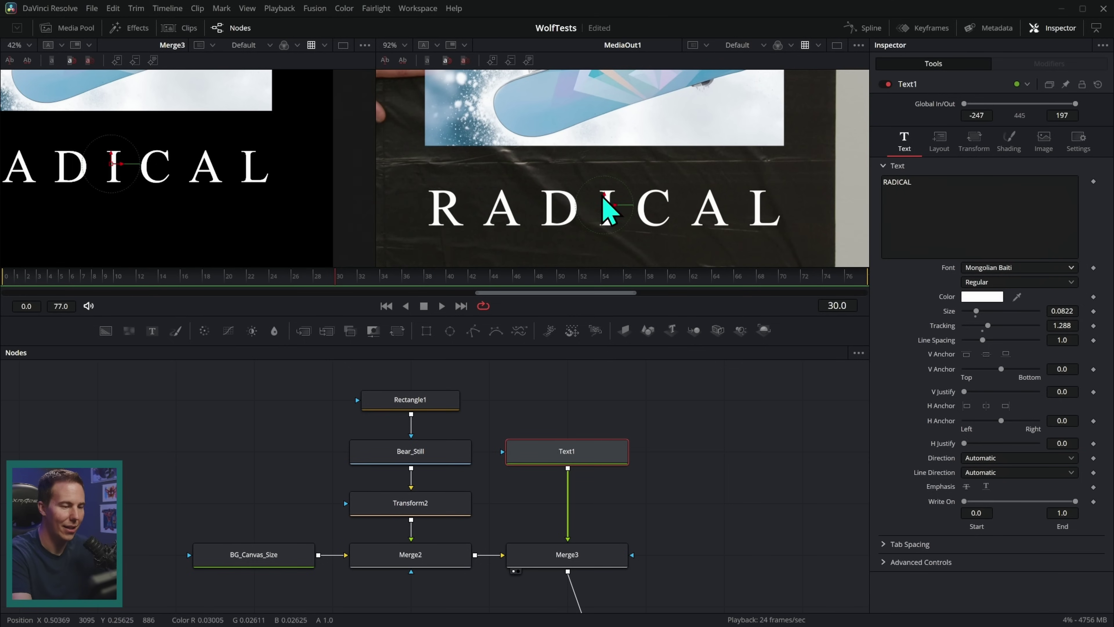
{"action": "left_click_drag", "start_coordinate": [604, 211], "coordinate": [605, 133]}
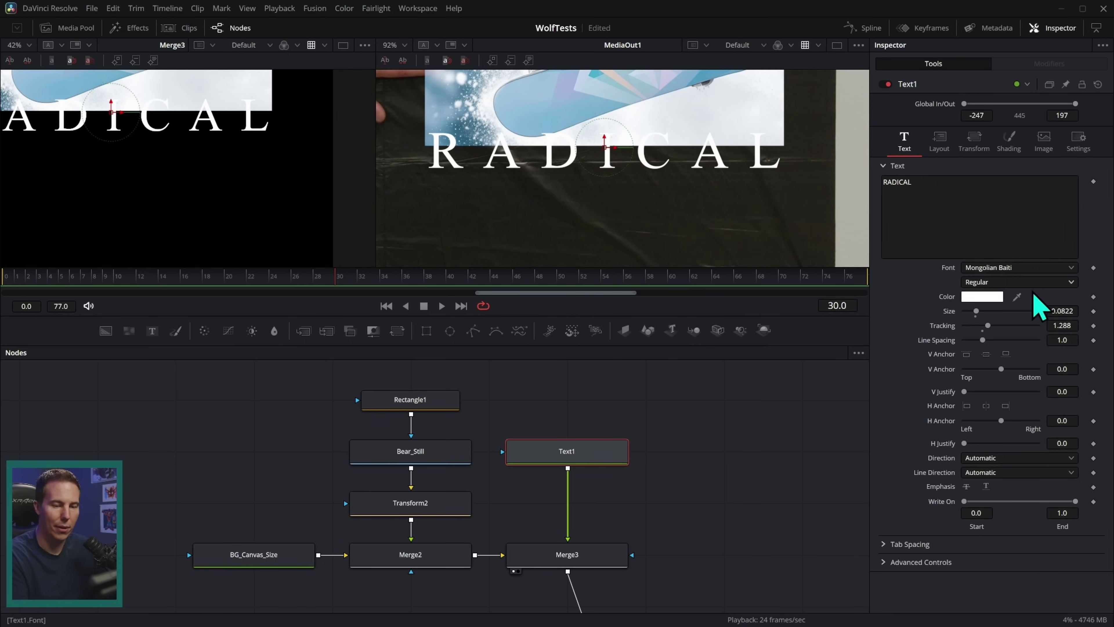
{"action": "left_click_drag", "start_coordinate": [605, 149], "coordinate": [606, 132]}
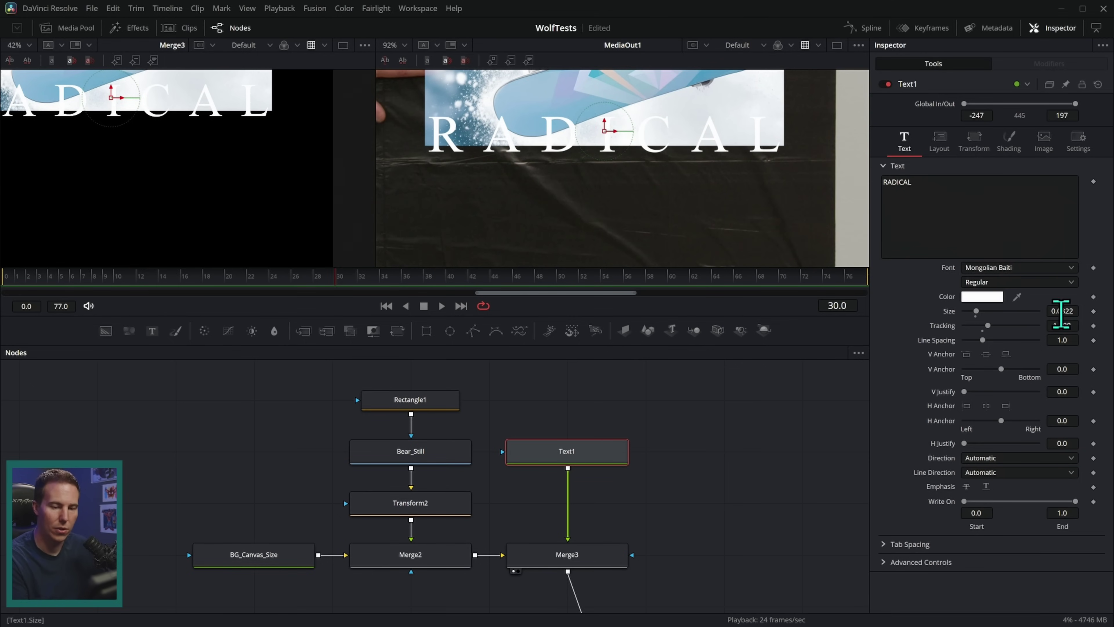
{"action": "left_click_drag", "start_coordinate": [1060, 311], "coordinate": [1065, 311]}
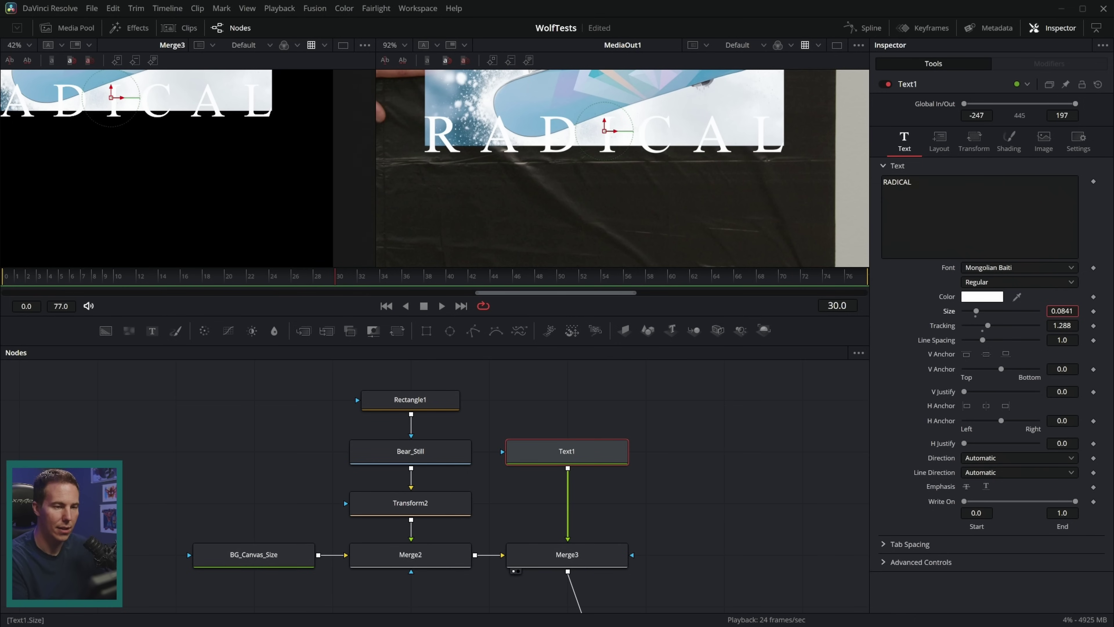
{"action": "left_click_drag", "start_coordinate": [604, 131], "coordinate": [606, 166]}
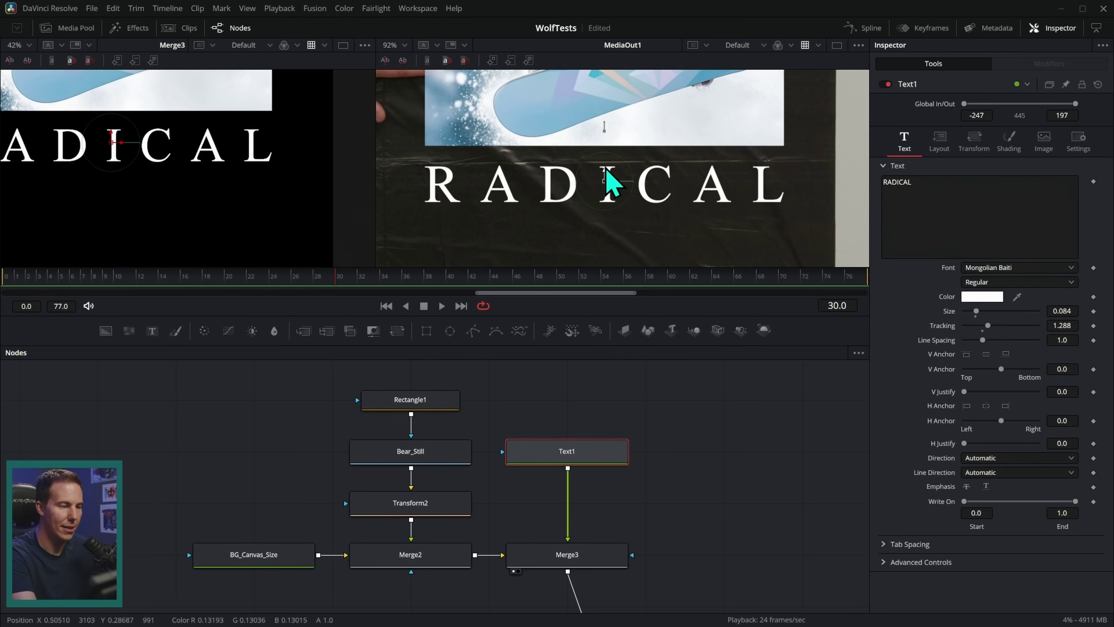
{"action": "scroll", "coordinate": [776, 230], "scroll_direction": "down", "scroll_amount": 5}
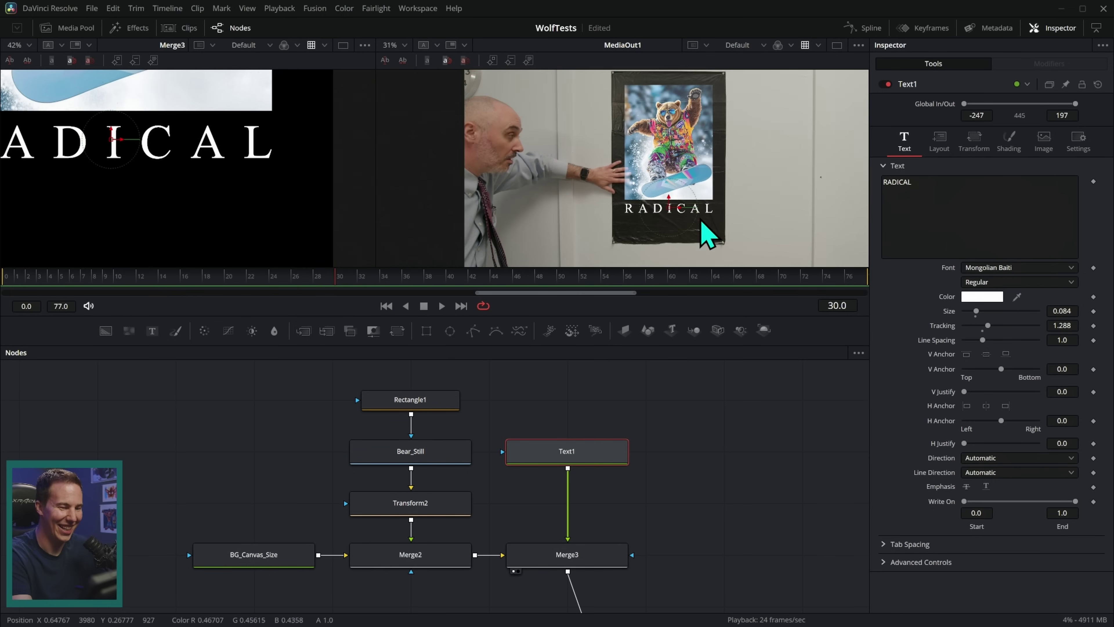
Colour the RADICAL text orange #a65d29.
{"action": "scroll", "coordinate": [737, 211], "scroll_direction": "up", "scroll_amount": 3}
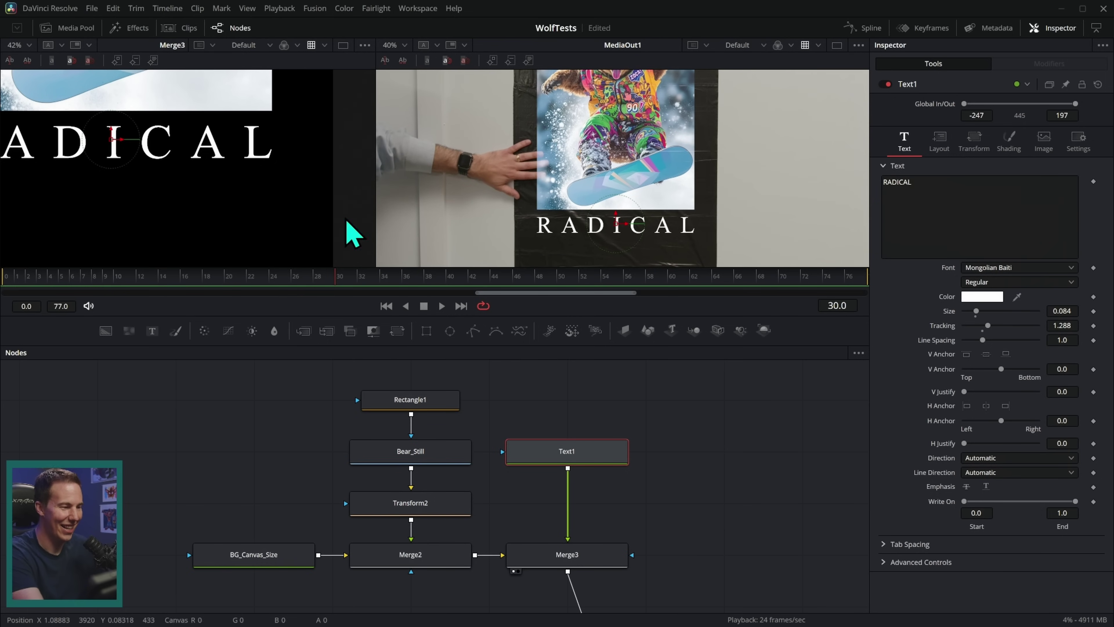
{"action": "left_click_drag", "start_coordinate": [375, 219], "coordinate": [510, 189]}
{"action": "scroll", "coordinate": [403, 237], "scroll_direction": "down", "scroll_amount": 4}
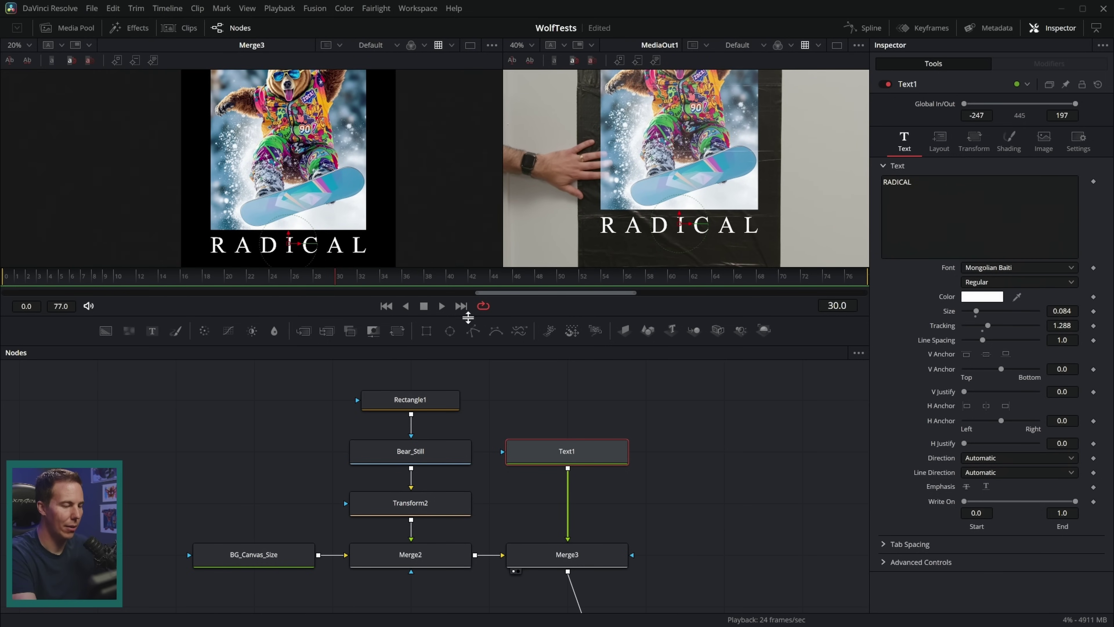
{"action": "left_click_drag", "start_coordinate": [468, 317], "coordinate": [509, 354]}
{"action": "left_click_drag", "start_coordinate": [1017, 297], "coordinate": [722, 127]}
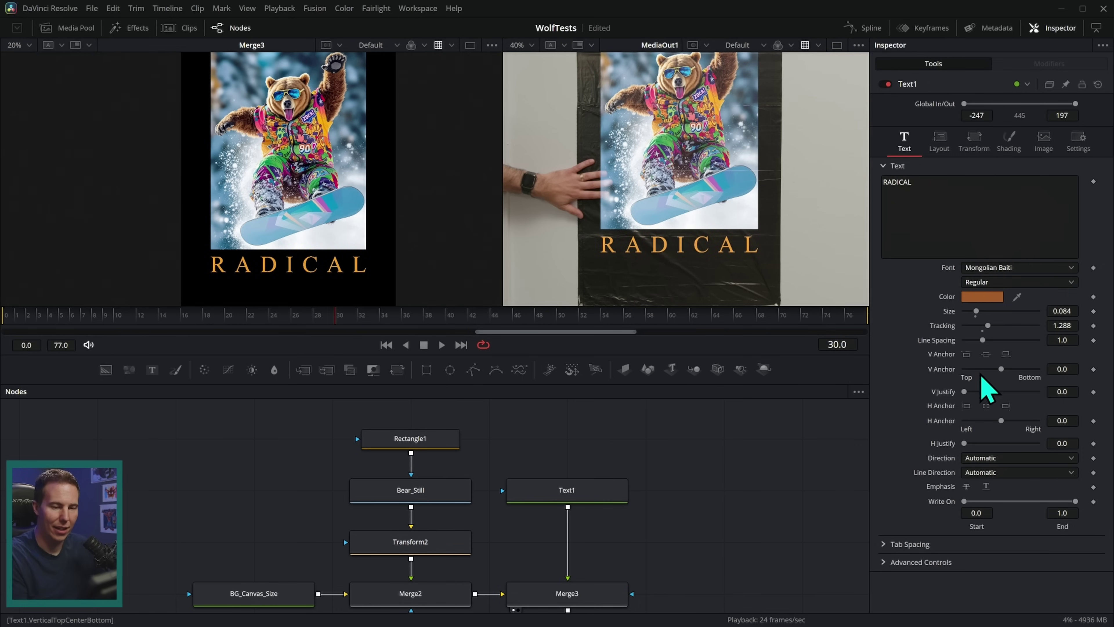
{"action": "left_click", "coordinate": [988, 299]}
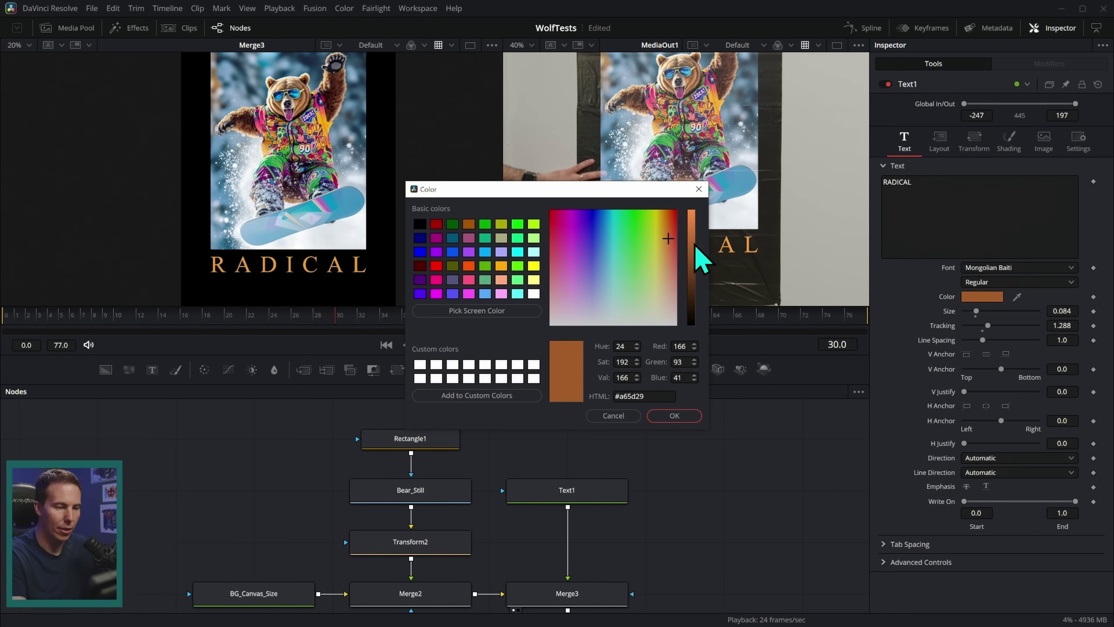
{"action": "left_click_drag", "start_coordinate": [675, 191], "coordinate": [573, 237]}
{"action": "left_click", "coordinate": [570, 443]}
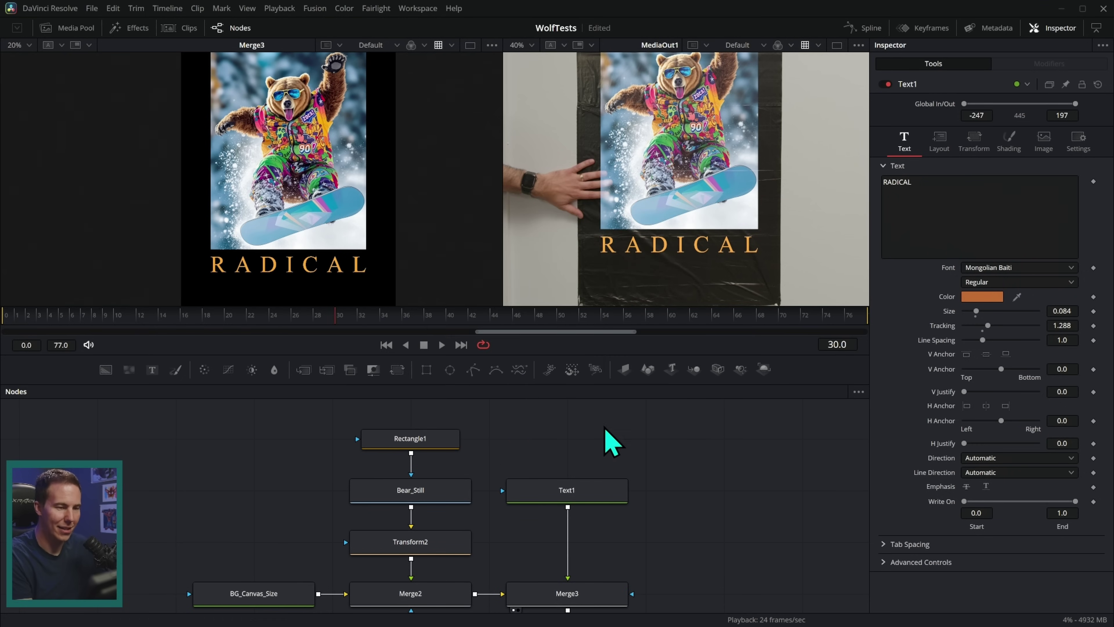
Copy Text1 and paste it as a duplicate Text1_1 node.
{"action": "left_click_drag", "start_coordinate": [685, 505], "coordinate": [569, 479]}
{"action": "left_click", "coordinate": [474, 468]}
{"action": "key", "text": "ctrl+c"}
{"action": "key", "text": "ctrl+v"}
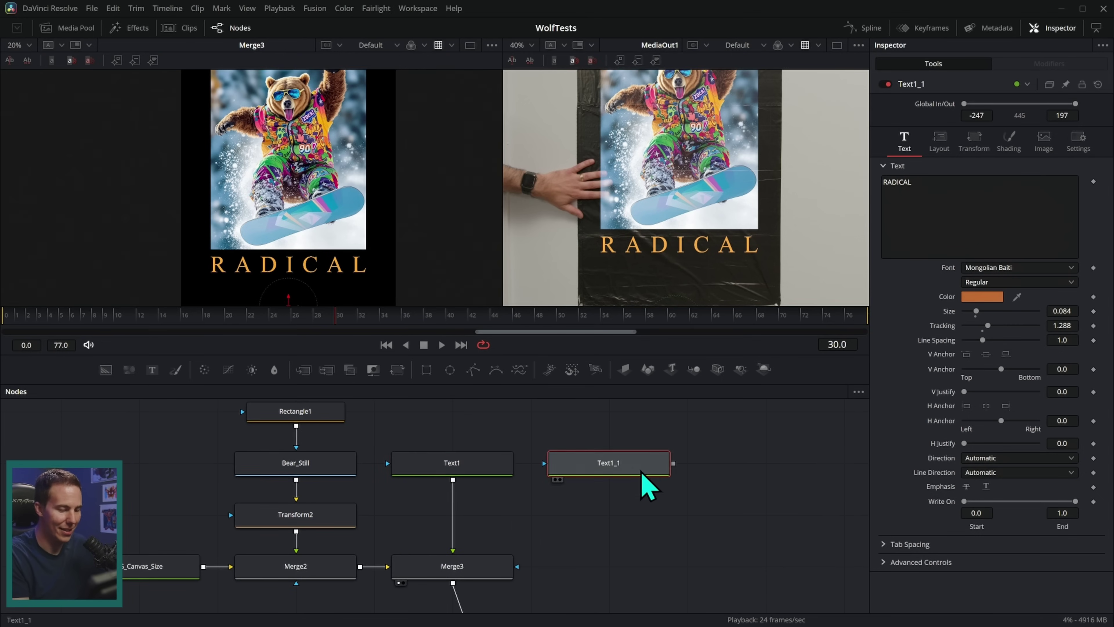
Merge Text1_1 over the composite via Merge4 and retype it as "All of the 90's in ONE poster.".
{"action": "left_click_drag", "start_coordinate": [673, 463], "coordinate": [455, 595]}
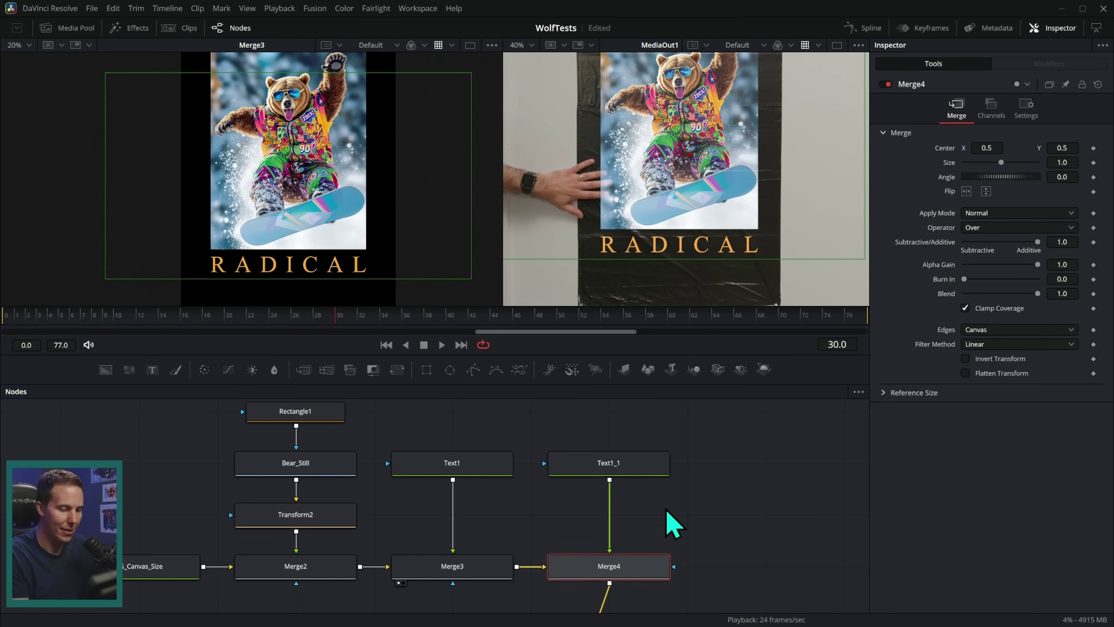
{"action": "left_click", "coordinate": [623, 477]}
{"action": "left_click", "coordinate": [974, 200]}
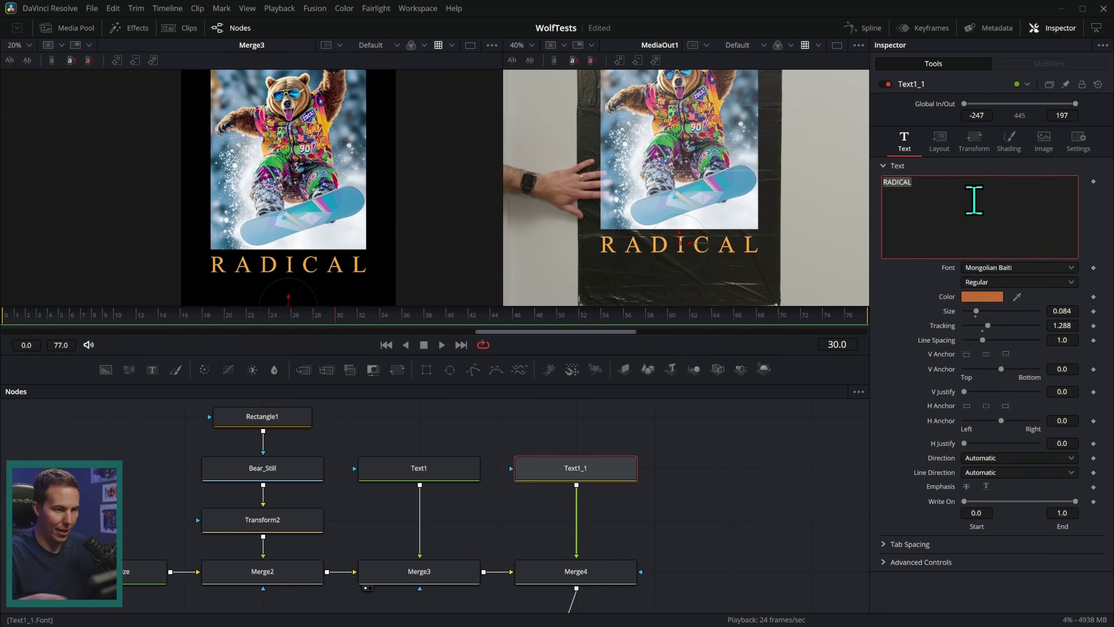
{"action": "key", "text": "BackSpace"}
{"action": "type", "text": "All of the "}
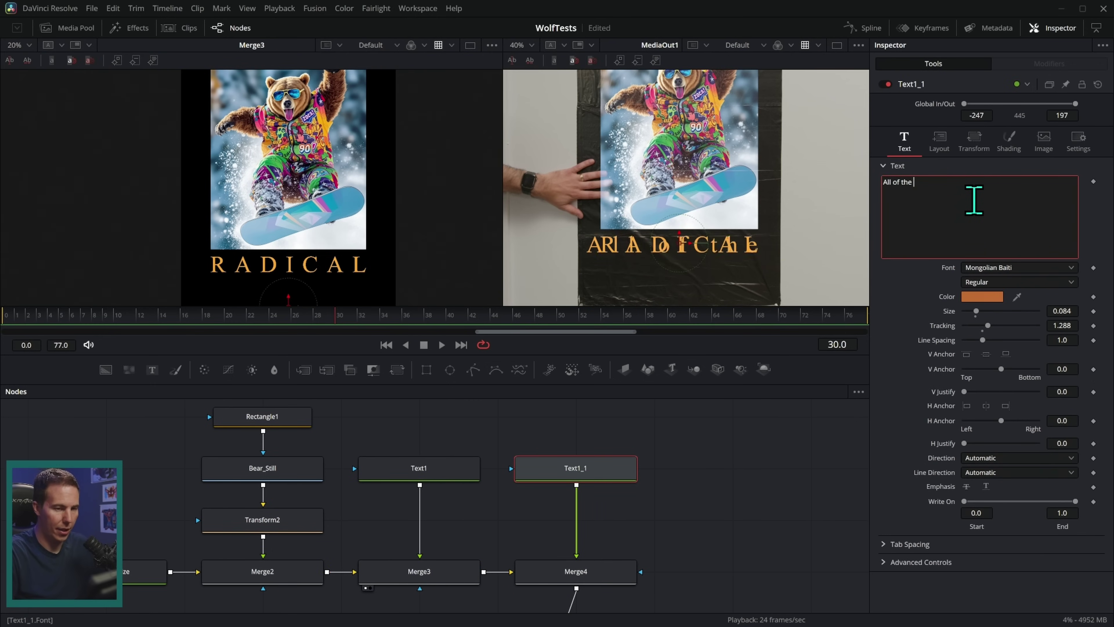
{"action": "type", "text": "90's in O"}
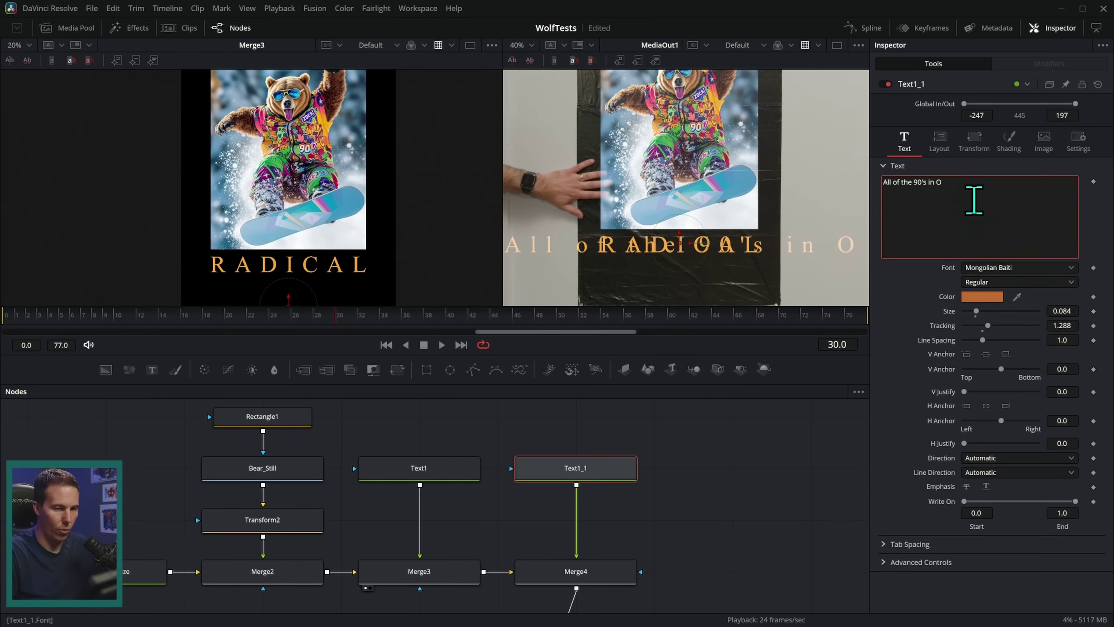
{"action": "type", "text": "NE poa"}
{"action": "type", "text": "ter."}
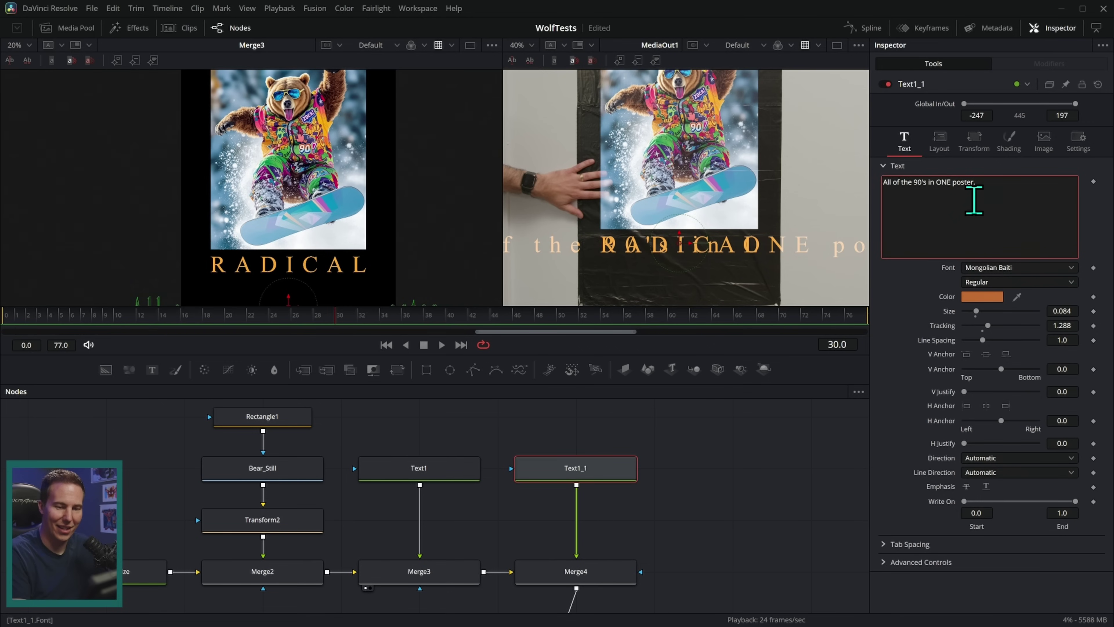
Style the tagline light grey at size 0.0309, tracking 1.0, placed below RADICAL.
{"action": "left_click", "coordinate": [1067, 312]}
{"action": "type", "text": "0.044"}
{"action": "key", "text": "Return"}
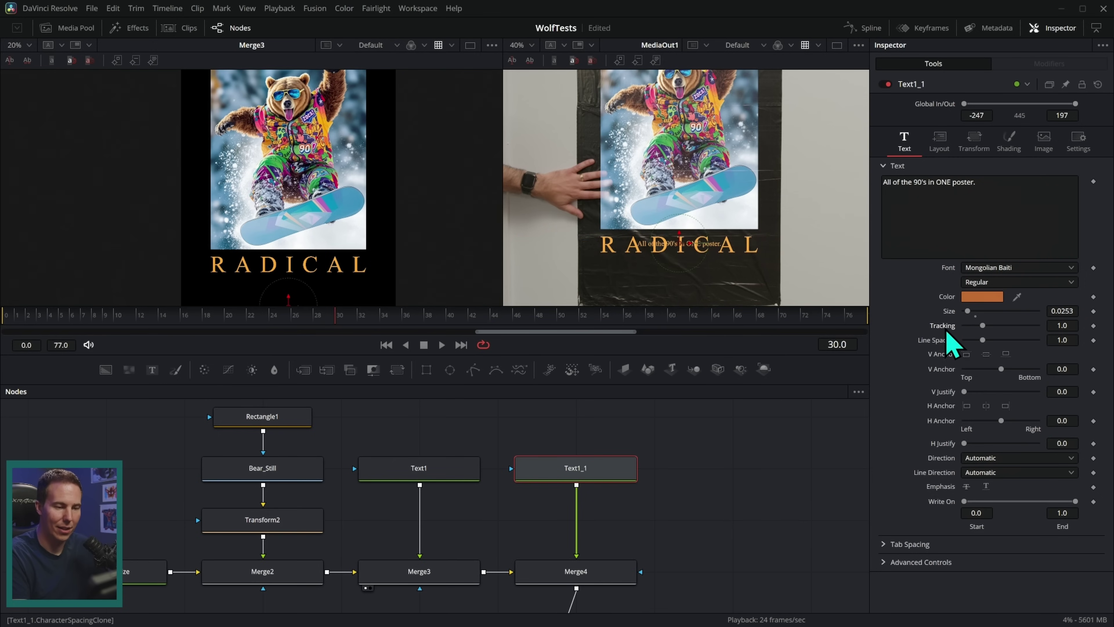
{"action": "double_click", "coordinate": [957, 327]}
{"action": "left_click_drag", "start_coordinate": [680, 237], "coordinate": [569, 417]}
{"action": "left_click", "coordinate": [978, 297]}
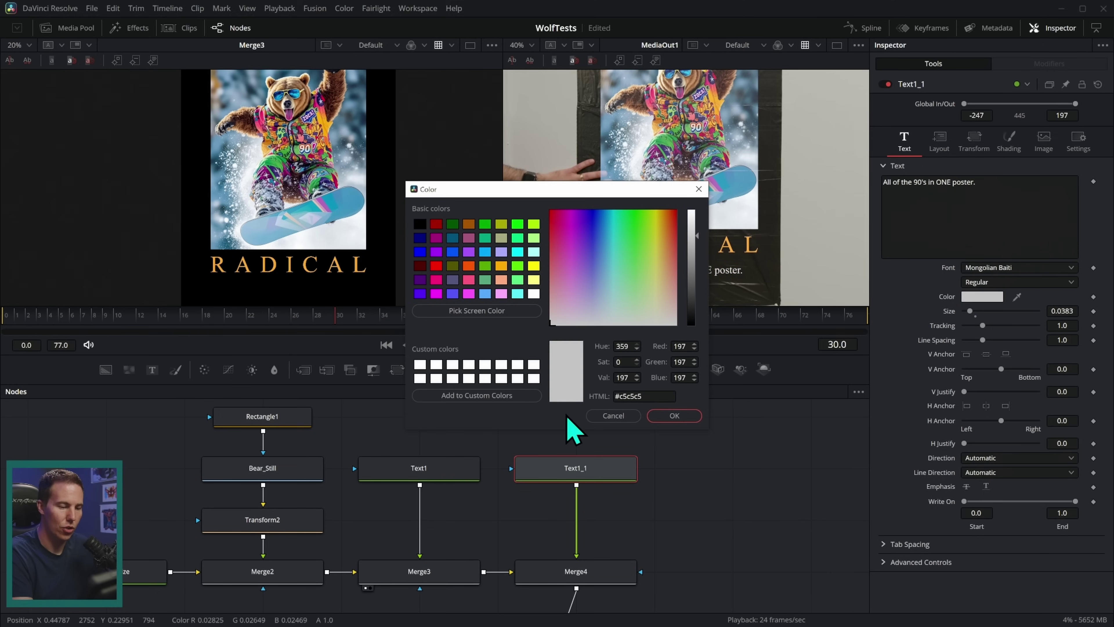
{"action": "left_click", "coordinate": [674, 415]}
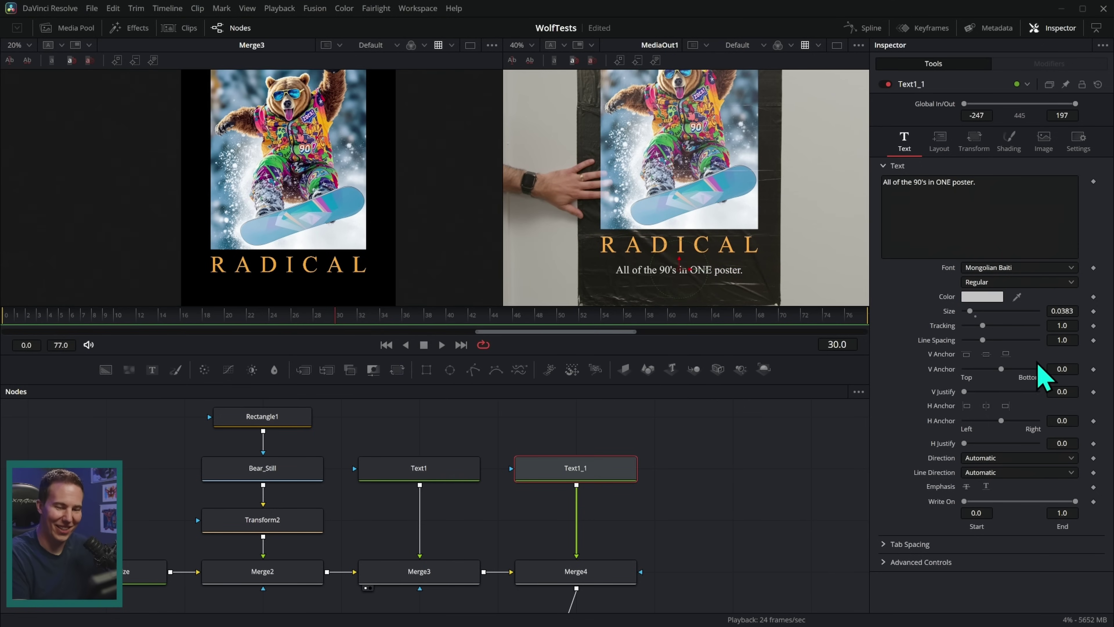
{"action": "left_click_drag", "start_coordinate": [1064, 311], "coordinate": [1046, 311]}
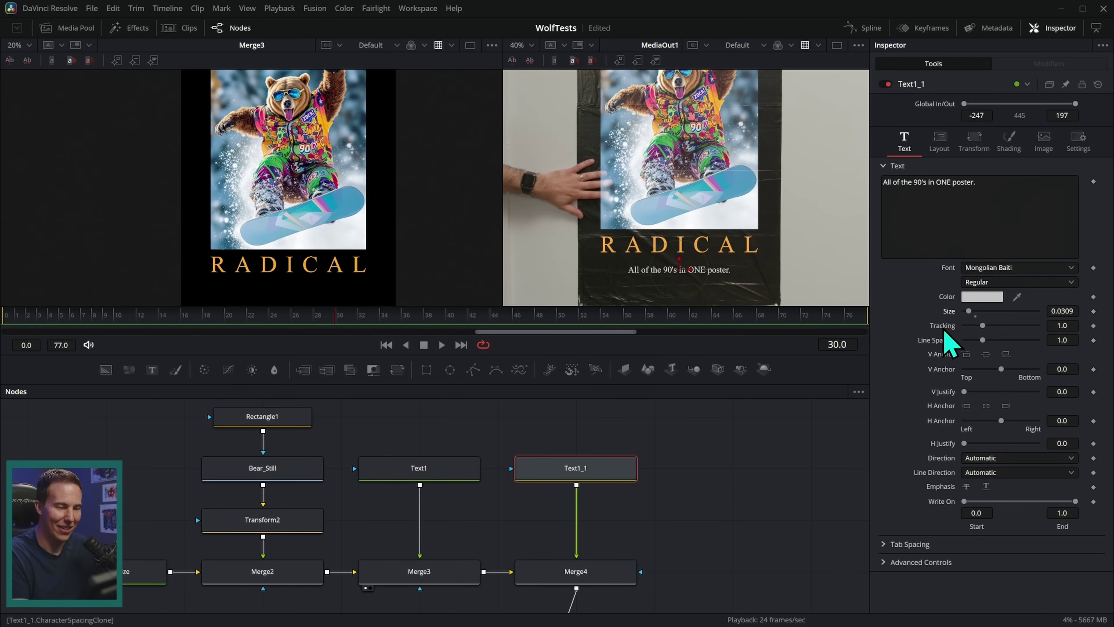
{"action": "left_click_drag", "start_coordinate": [754, 352], "coordinate": [755, 424]}
Nudge the RADICAL title down on the poster, then deselect and reframe the viewer.
{"action": "left_click", "coordinate": [471, 525]}
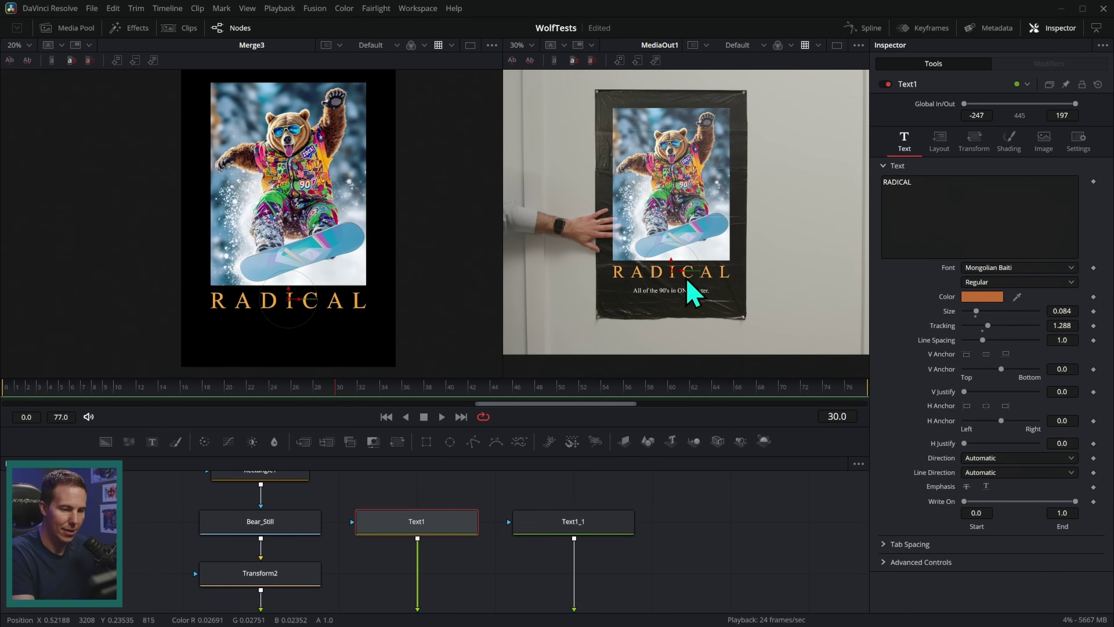
{"action": "left_click_drag", "start_coordinate": [674, 262], "coordinate": [673, 268]}
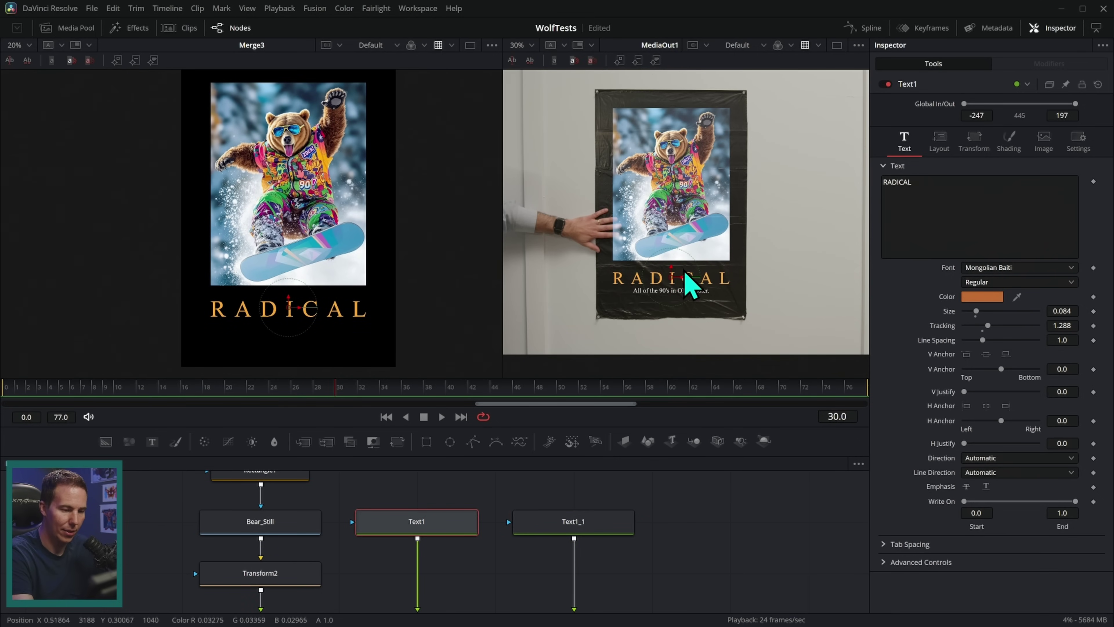
{"action": "left_click", "coordinate": [587, 525]}
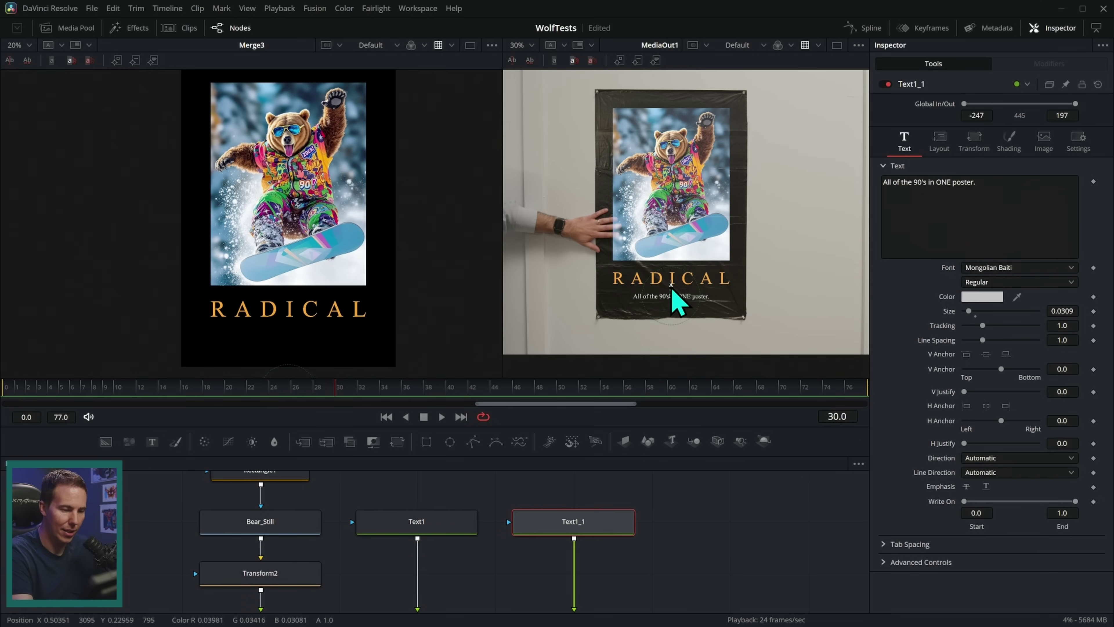
{"action": "left_click", "coordinate": [724, 530]}
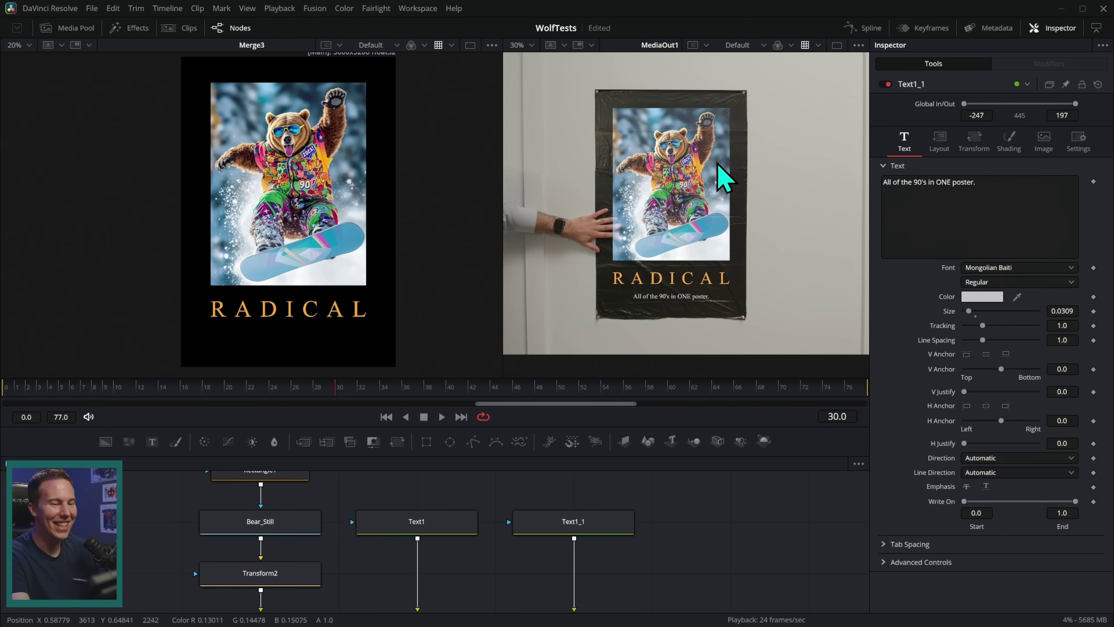
{"action": "left_click_drag", "start_coordinate": [719, 176], "coordinate": [735, 205]}
{"action": "left_click_drag", "start_coordinate": [551, 425], "coordinate": [550, 481]}
{"action": "scroll", "coordinate": [603, 224], "scroll_direction": "up", "scroll_amount": 5}
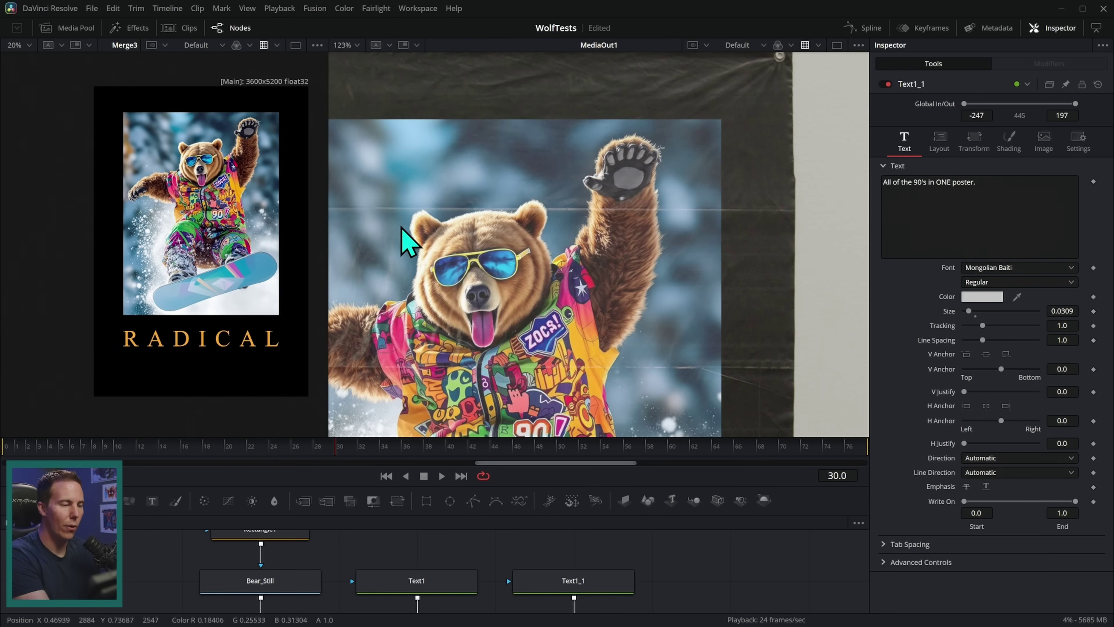
{"action": "left_click_drag", "start_coordinate": [402, 239], "coordinate": [586, 232]}
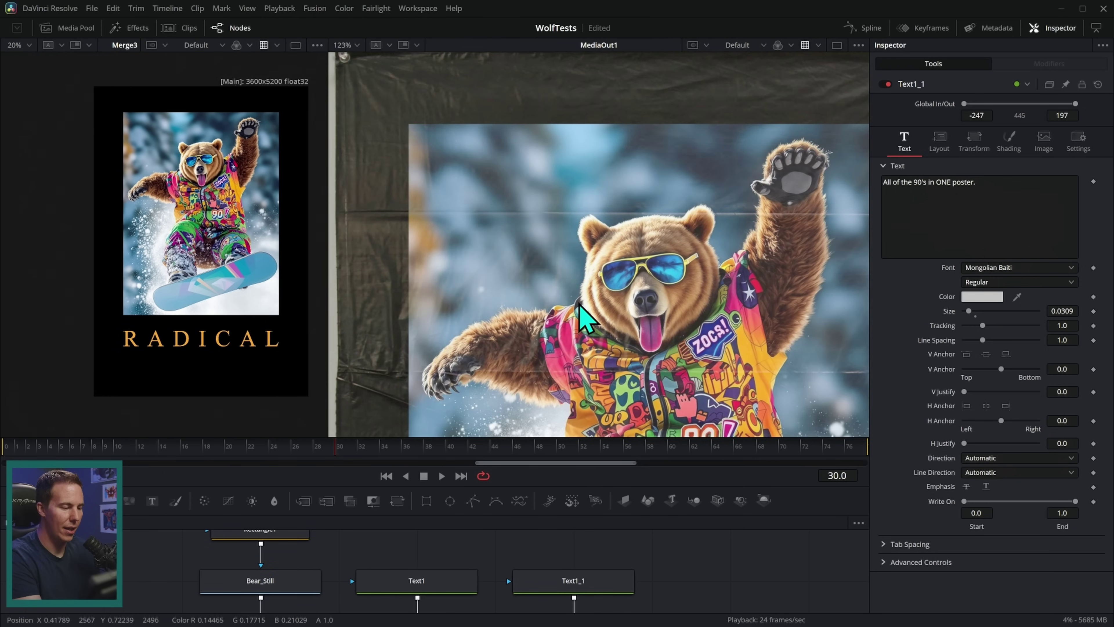
{"action": "scroll", "coordinate": [586, 316], "scroll_direction": "down", "scroll_amount": 5}
{"action": "scroll", "coordinate": [634, 344], "scroll_direction": "down", "scroll_amount": 3}
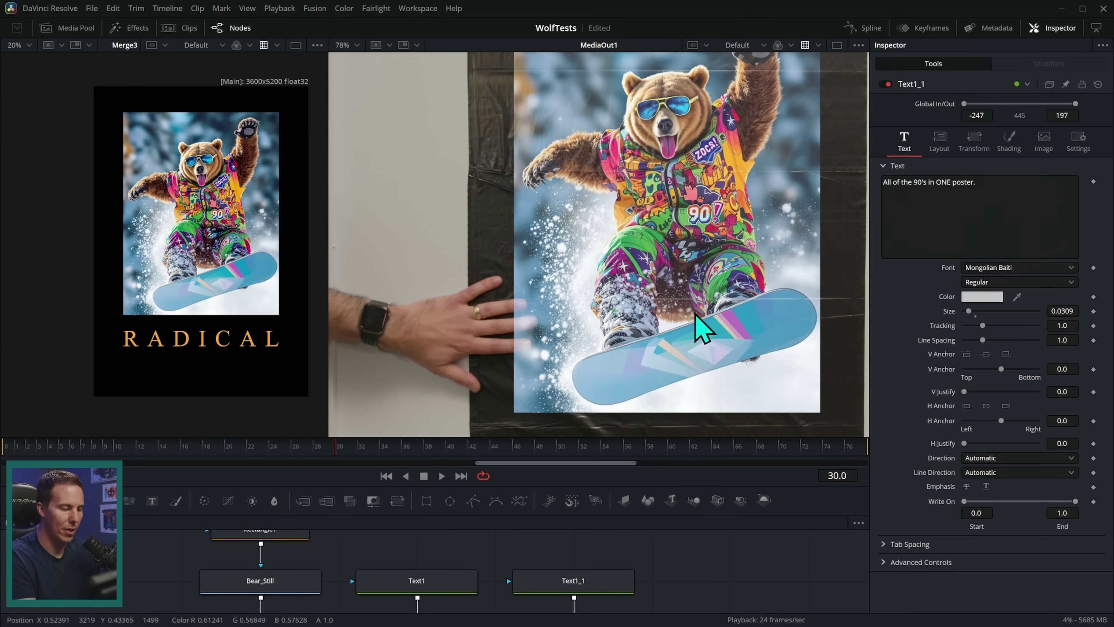
{"action": "left_click_drag", "start_coordinate": [221, 448], "coordinate": [128, 441]}
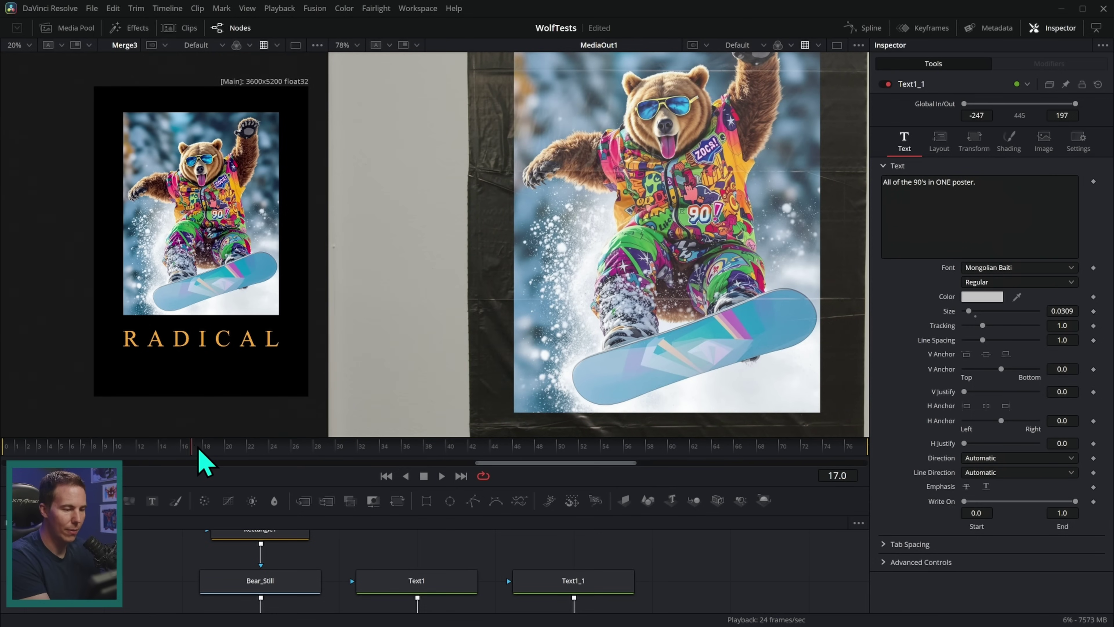
{"action": "mouse_move", "coordinate": [204, 461]}
{"action": "left_mouse_down"}
{"action": "mouse_move", "coordinate": [292, 456]}
{"action": "mouse_move", "coordinate": [272, 458]}
{"action": "left_mouse_up"}
{"action": "scroll", "coordinate": [544, 277], "scroll_direction": "up", "scroll_amount": 5}
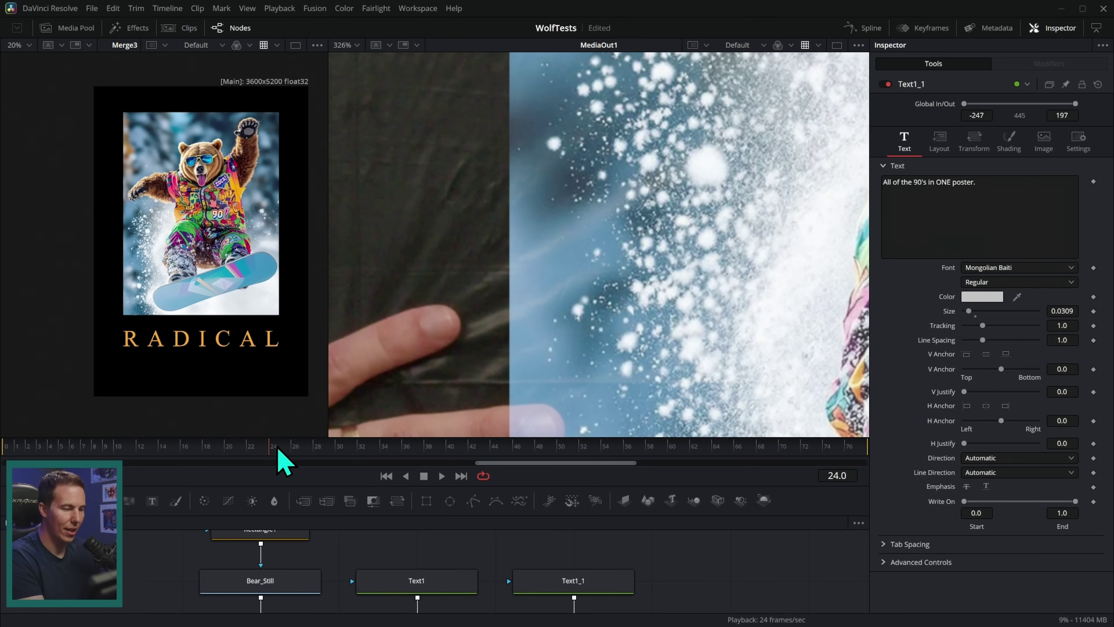
{"action": "scroll", "coordinate": [651, 294], "scroll_direction": "down", "scroll_amount": 7}
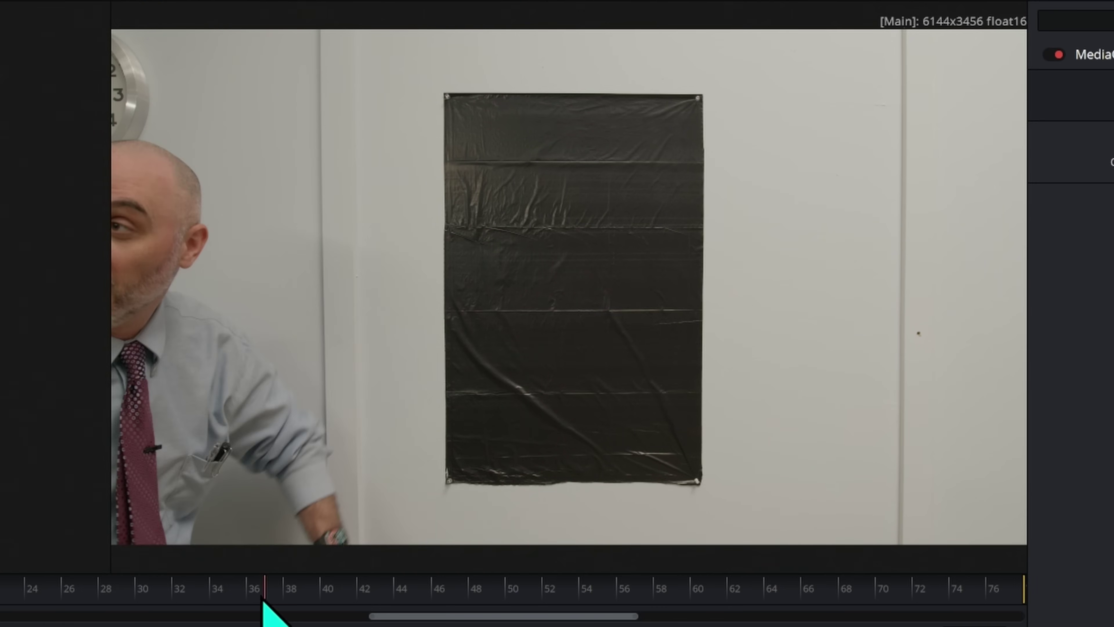
{"action": "left_click", "coordinate": [63, 589]}
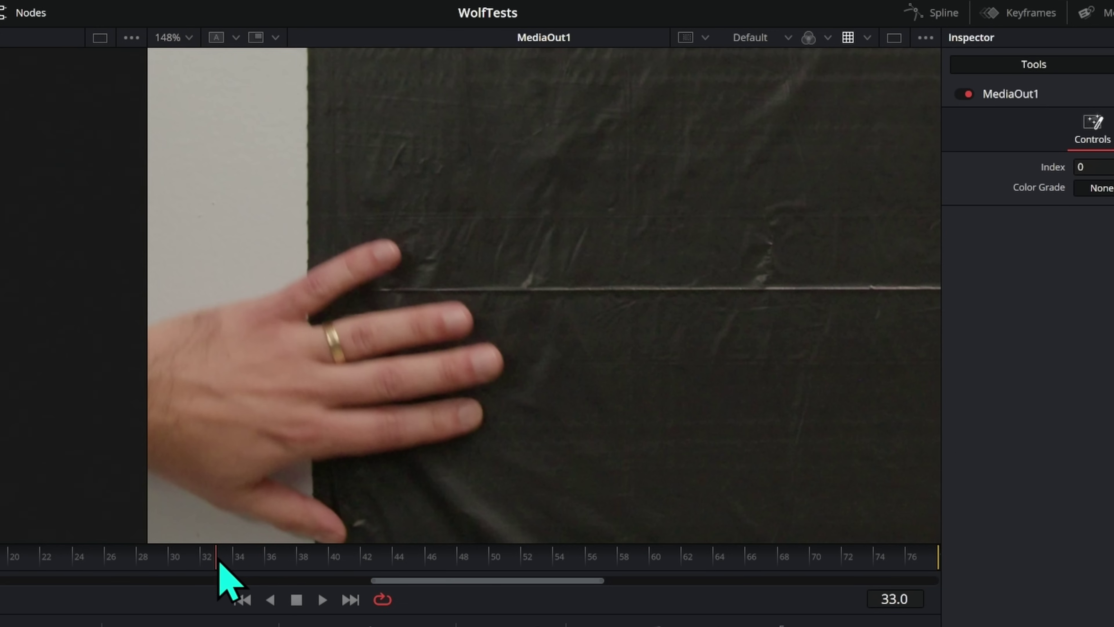
{"action": "left_click_drag", "start_coordinate": [218, 563], "coordinate": [226, 563]}
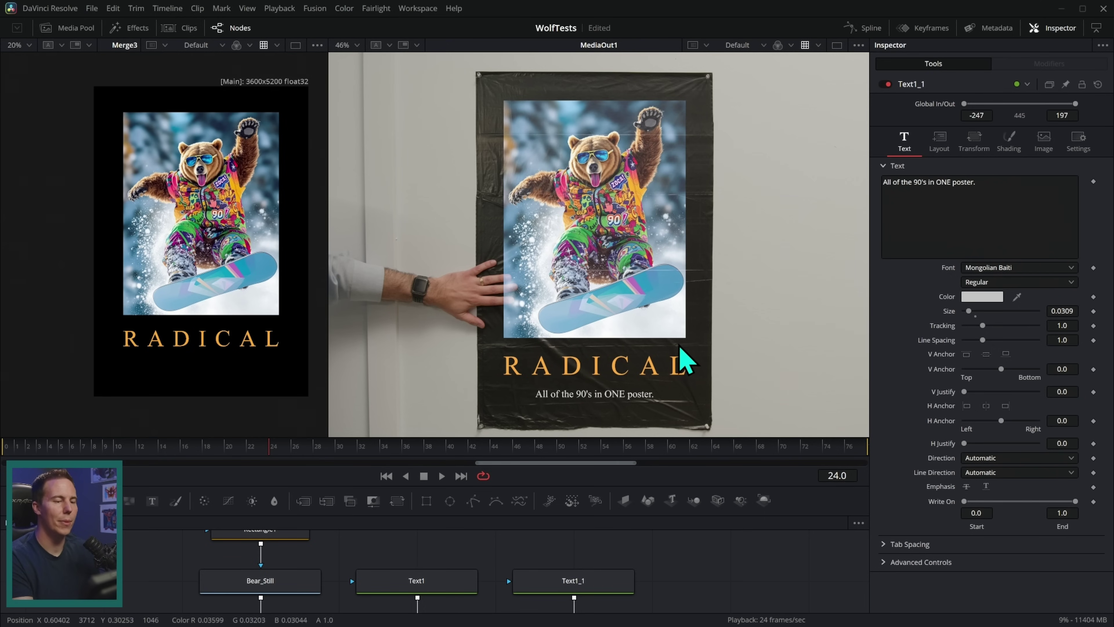
Zoom around the MediaOut1 viewer, then raise the viewer/Nodes splitter to show the whole node graph.
{"action": "scroll", "coordinate": [680, 347], "scroll_direction": "down", "scroll_amount": 4}
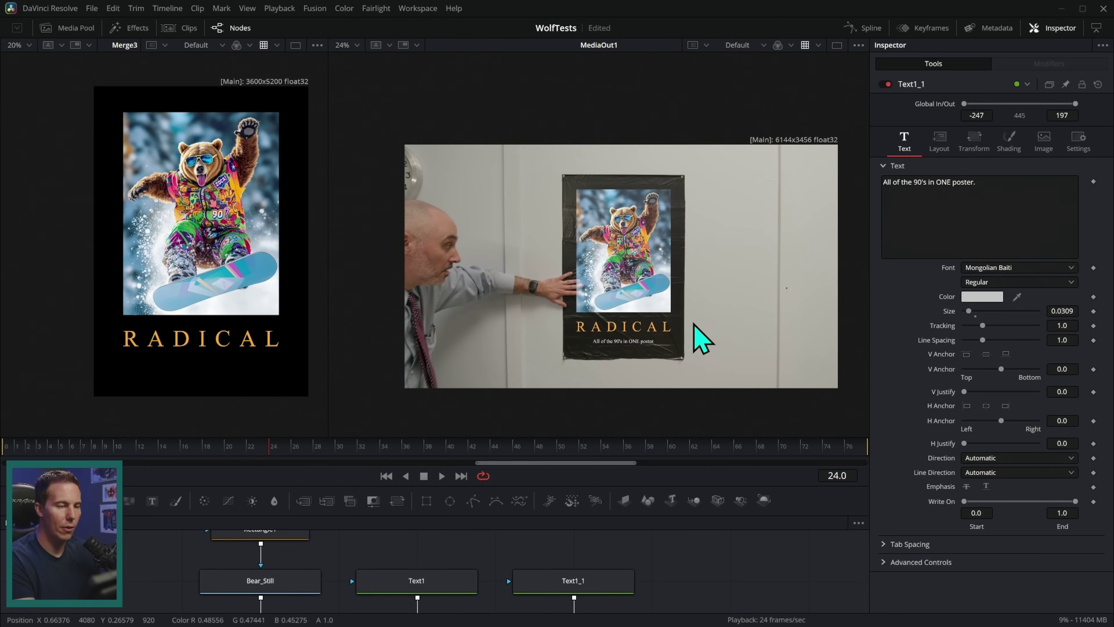
{"action": "scroll", "coordinate": [701, 340], "scroll_direction": "up", "scroll_amount": 1}
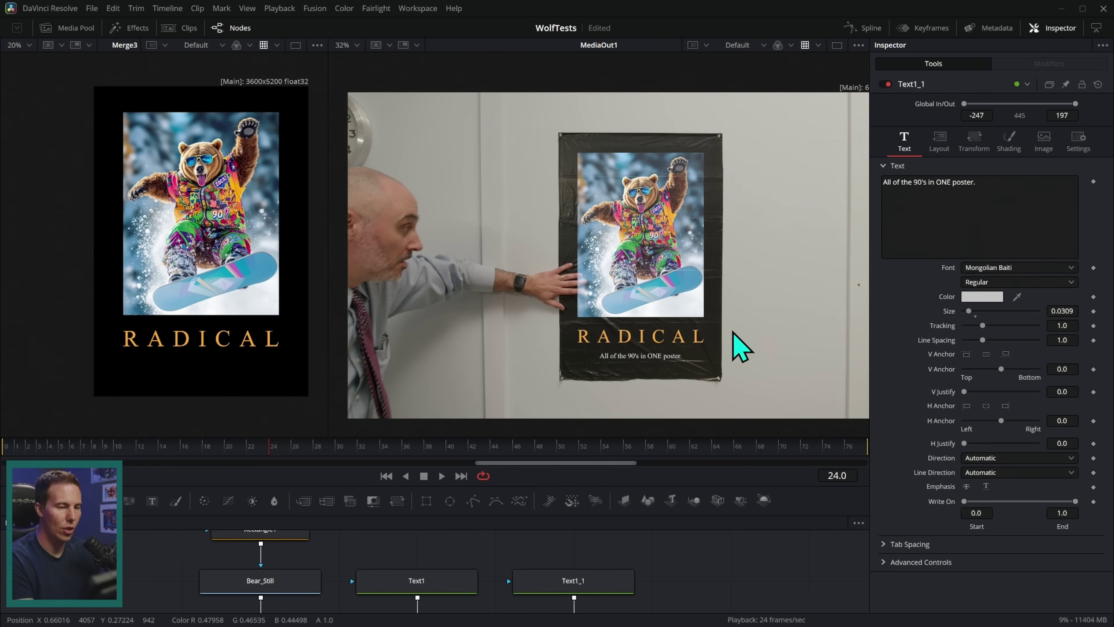
{"action": "scroll", "coordinate": [774, 325], "scroll_direction": "left", "scroll_amount": 1}
{"action": "scroll", "coordinate": [637, 241], "scroll_direction": "up", "scroll_amount": 8}
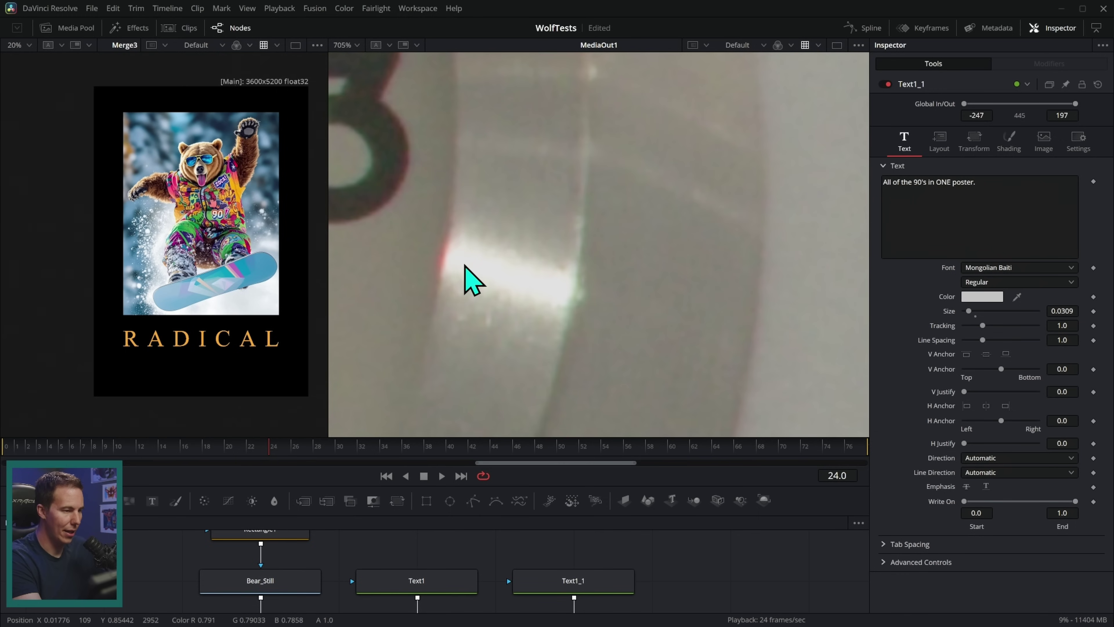
{"action": "scroll", "coordinate": [663, 288], "scroll_direction": "down", "scroll_amount": 6}
{"action": "scroll", "coordinate": [530, 264], "scroll_direction": "up", "scroll_amount": 4}
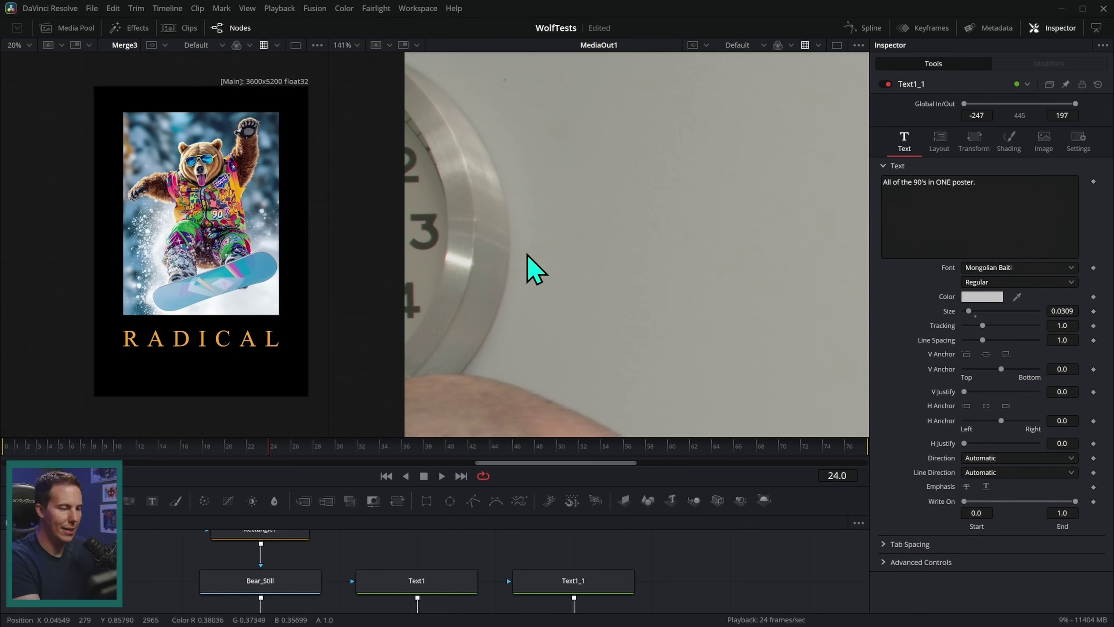
{"action": "scroll", "coordinate": [610, 280], "scroll_direction": "down", "scroll_amount": 3}
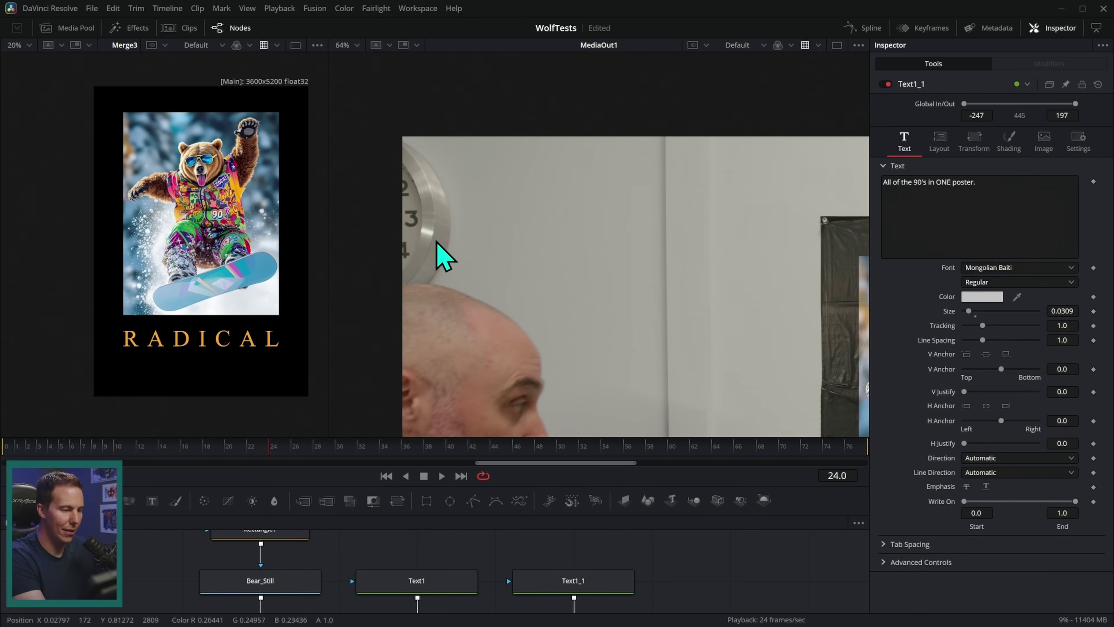
{"action": "scroll", "coordinate": [699, 351], "scroll_direction": "down", "scroll_amount": 2}
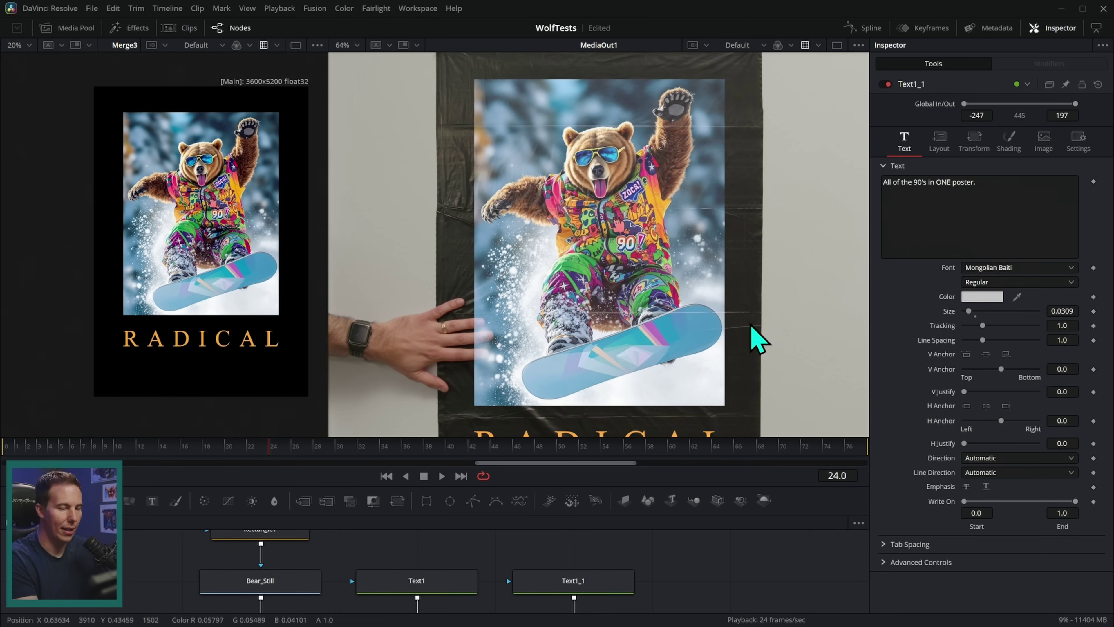
{"action": "scroll", "coordinate": [751, 336], "scroll_direction": "up", "scroll_amount": 2}
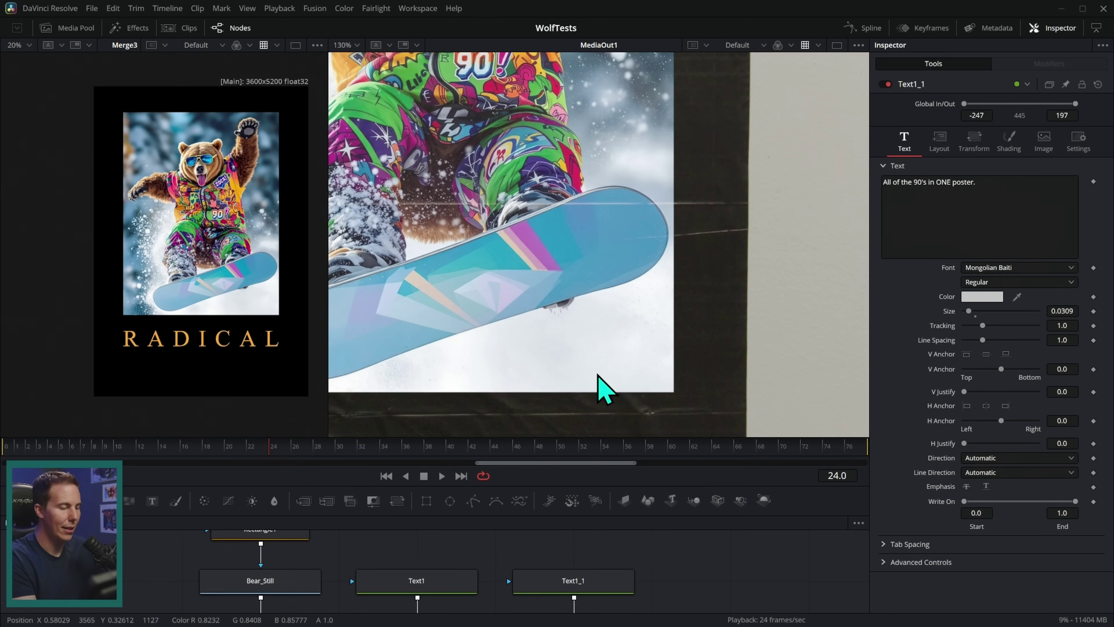
{"action": "scroll", "coordinate": [602, 390], "scroll_direction": "down", "scroll_amount": 6}
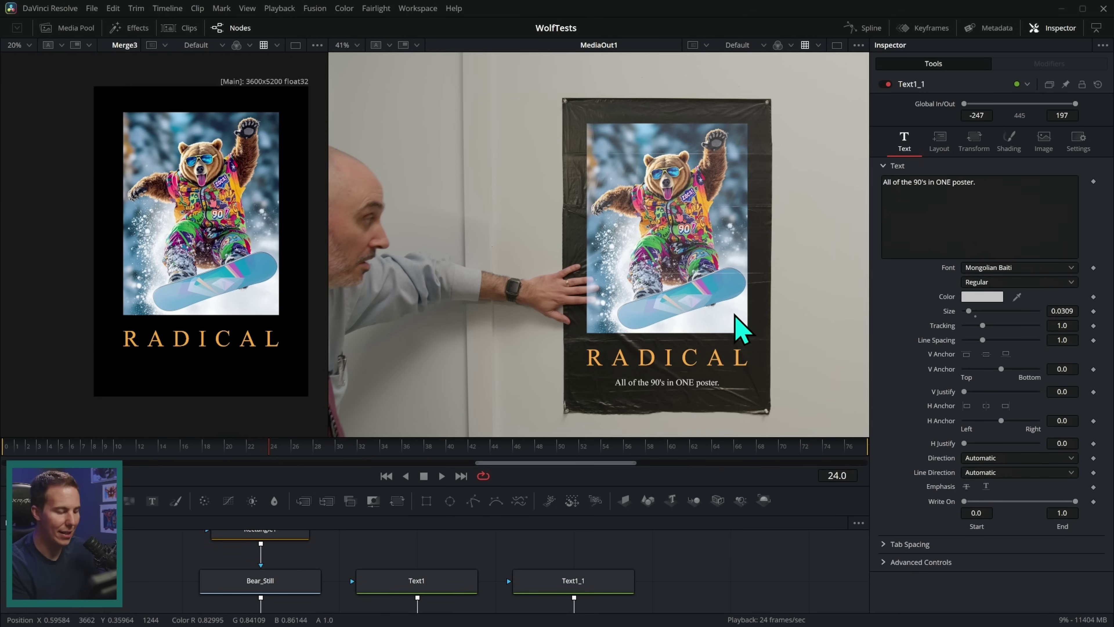
{"action": "left_click_drag", "start_coordinate": [661, 485], "coordinate": [662, 394]}
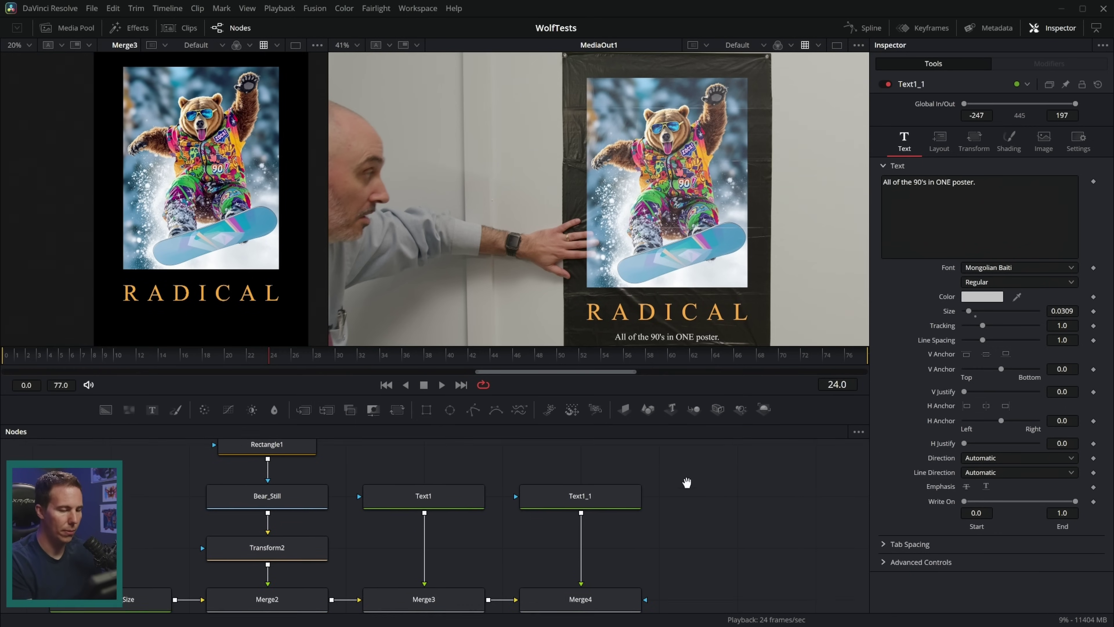
Lower Merge2's Blend to about 0.686, zooming in on the bear's raised arm to judge it.
{"action": "left_click", "coordinate": [455, 579]}
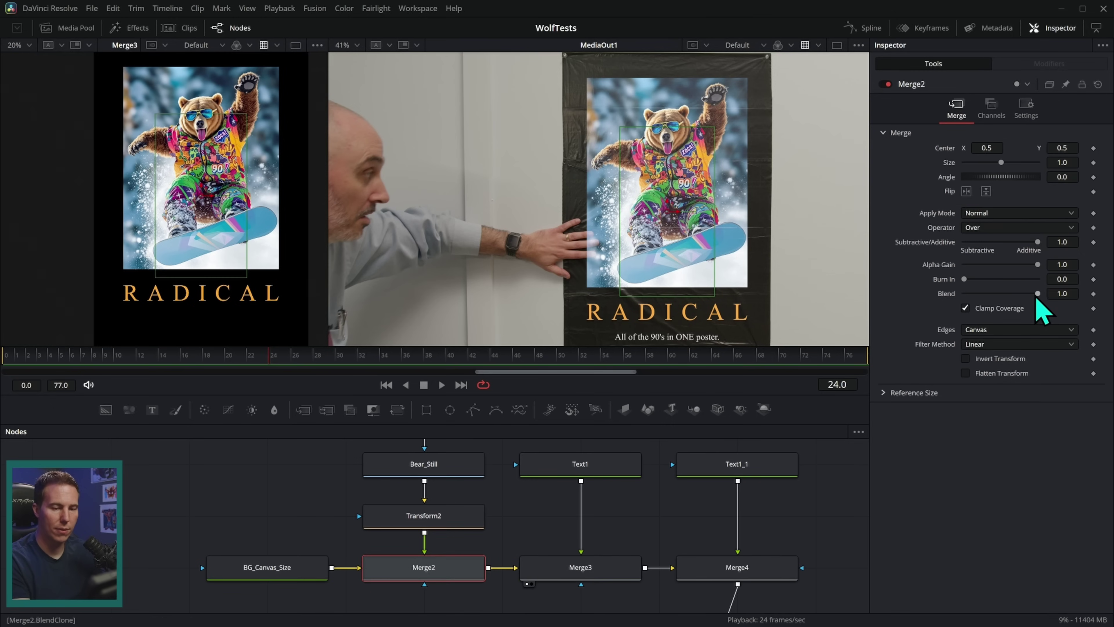
{"action": "left_click_drag", "start_coordinate": [1037, 293], "coordinate": [1030, 293]}
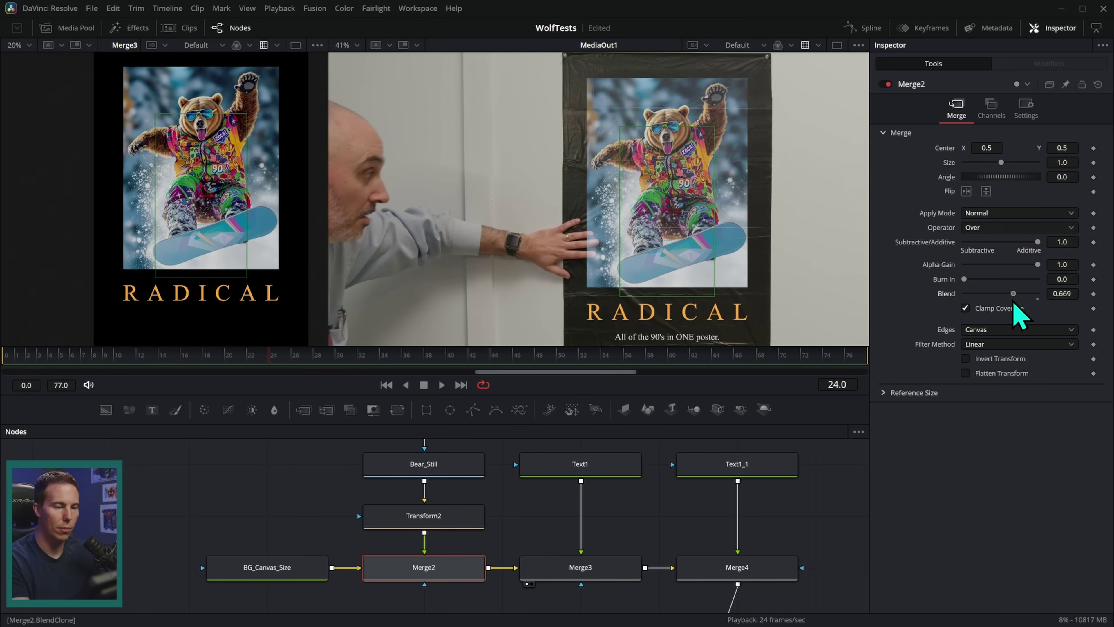
{"action": "scroll", "coordinate": [778, 286], "scroll_direction": "up", "scroll_amount": 5}
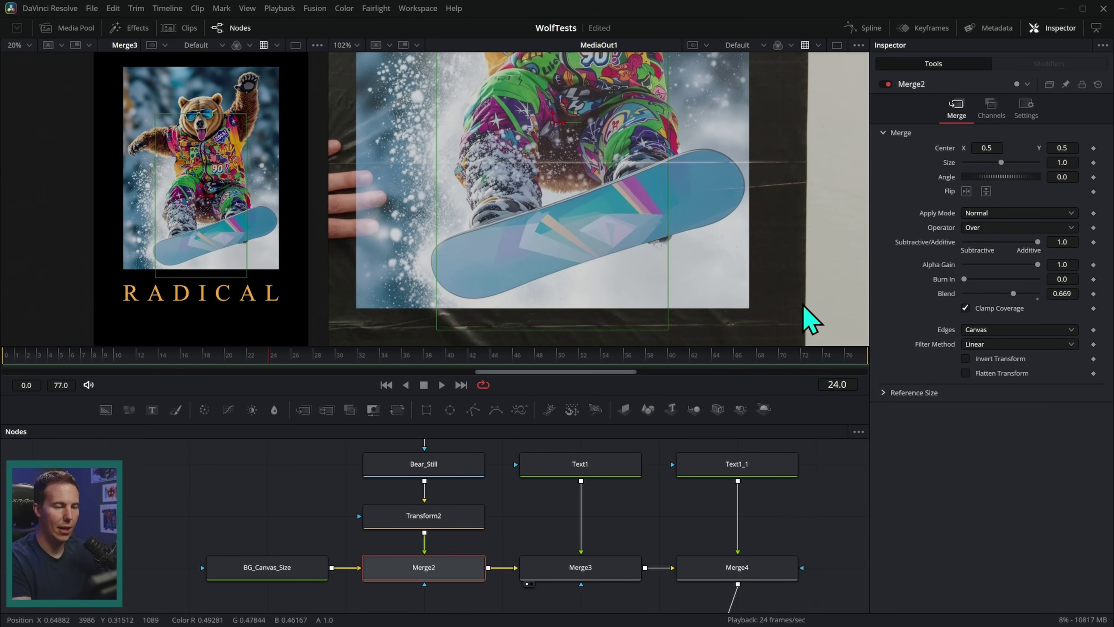
{"action": "scroll", "coordinate": [808, 319], "scroll_direction": "down", "scroll_amount": 4}
{"action": "scroll", "coordinate": [778, 286], "scroll_direction": "down", "scroll_amount": 3}
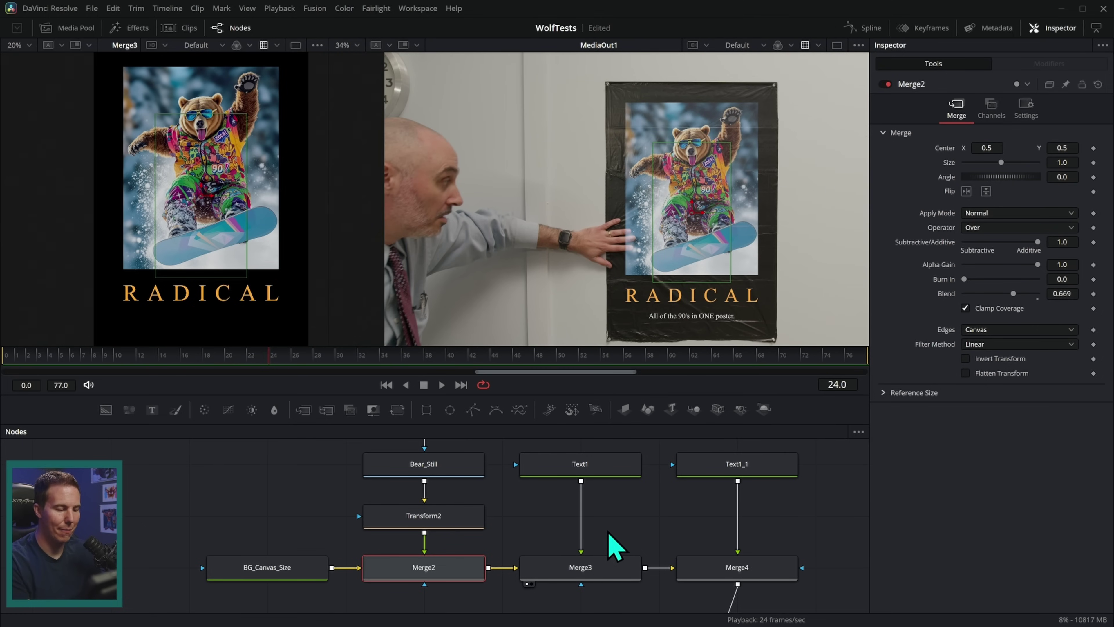
{"action": "left_click_drag", "start_coordinate": [1062, 293], "coordinate": [1058, 293]}
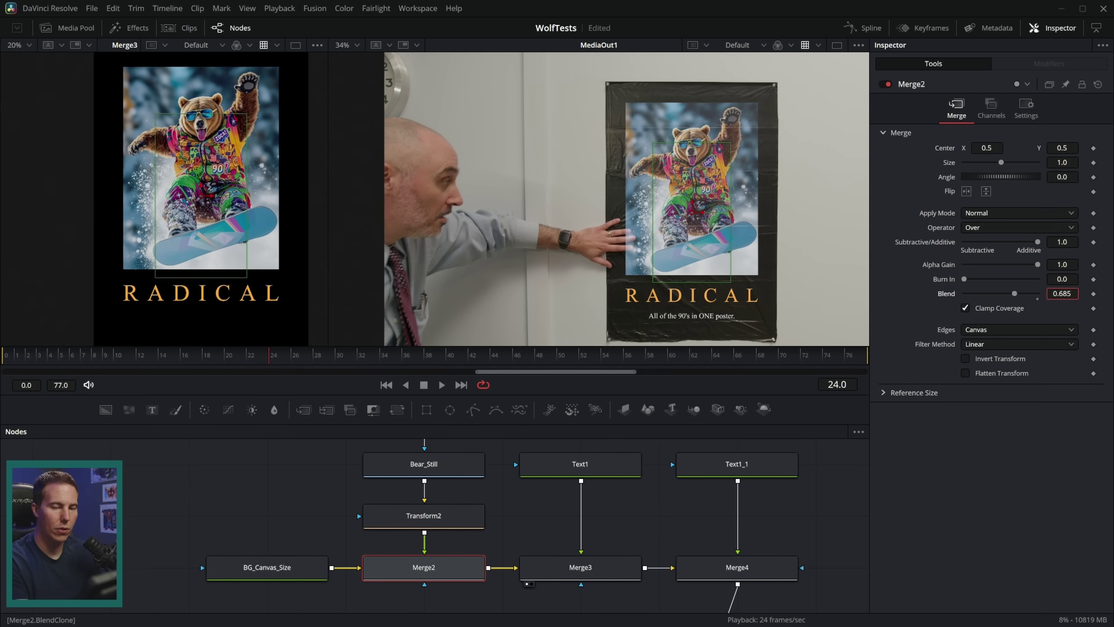
{"action": "left_click_drag", "start_coordinate": [1061, 293], "coordinate": [1063, 293]}
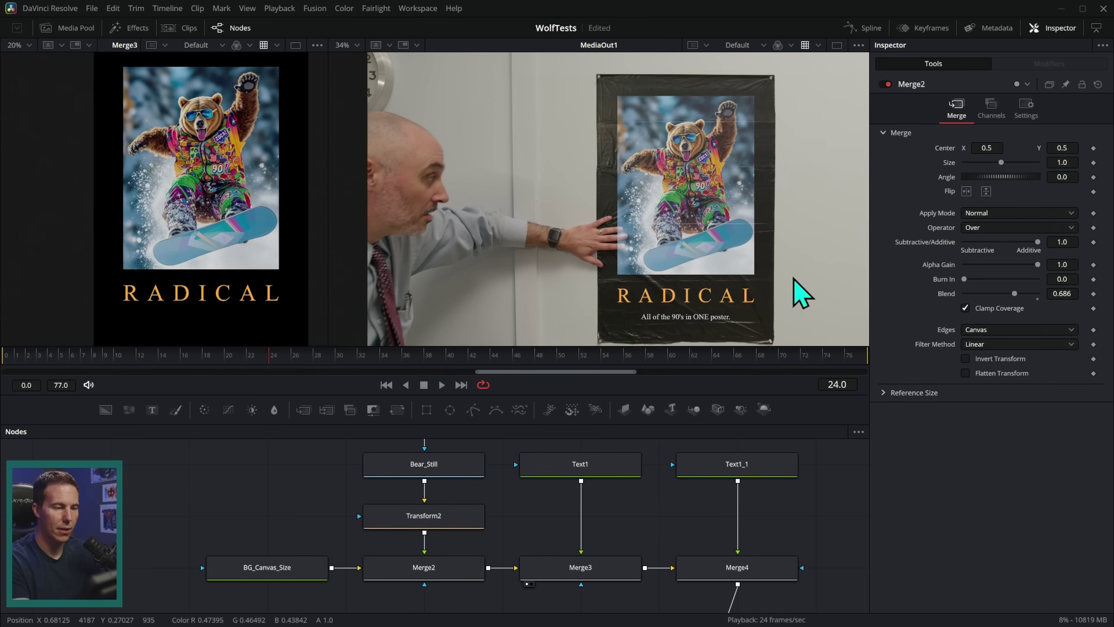
{"action": "scroll", "coordinate": [666, 236], "scroll_direction": "up", "scroll_amount": 6}
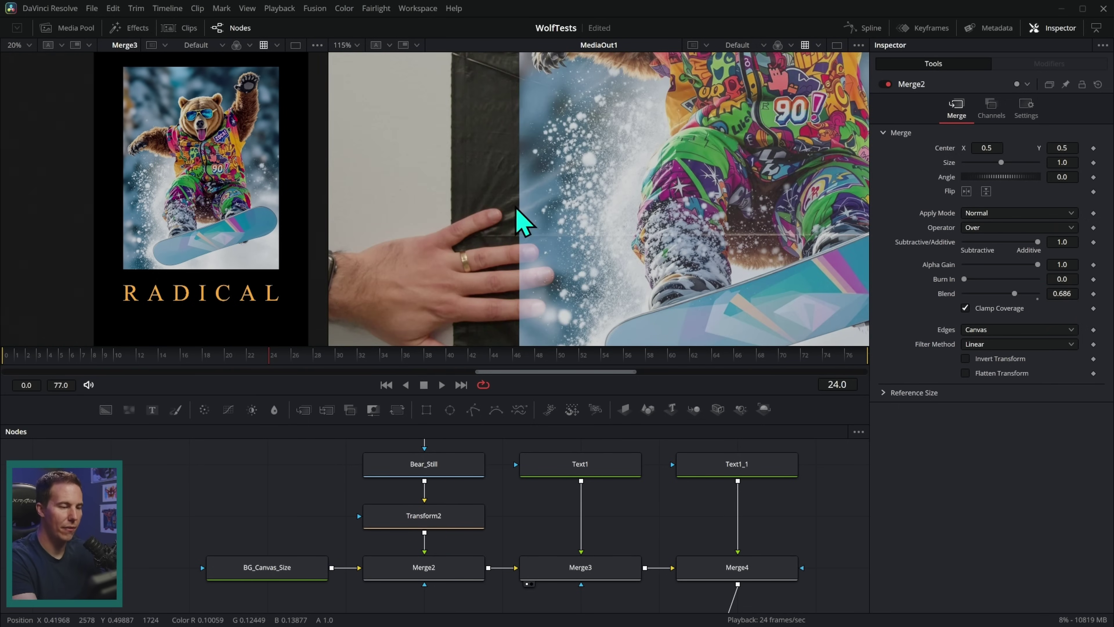
{"action": "scroll", "coordinate": [540, 246], "scroll_direction": "up", "scroll_amount": 5}
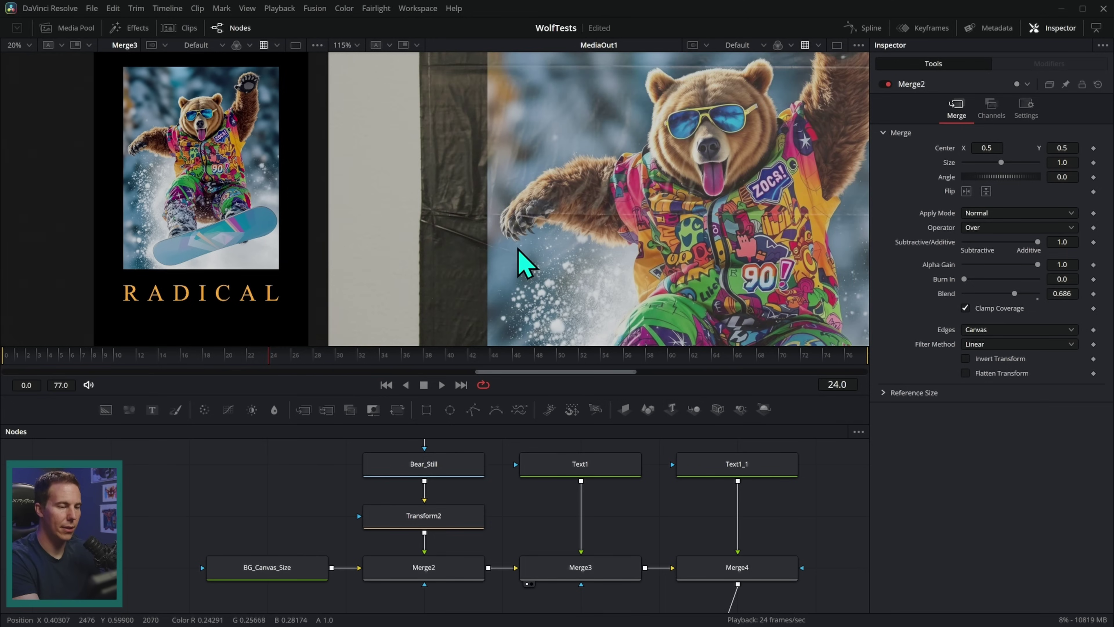
{"action": "left_click_drag", "start_coordinate": [835, 241], "coordinate": [543, 261]}
{"action": "scroll", "coordinate": [656, 179], "scroll_direction": "up", "scroll_amount": 2}
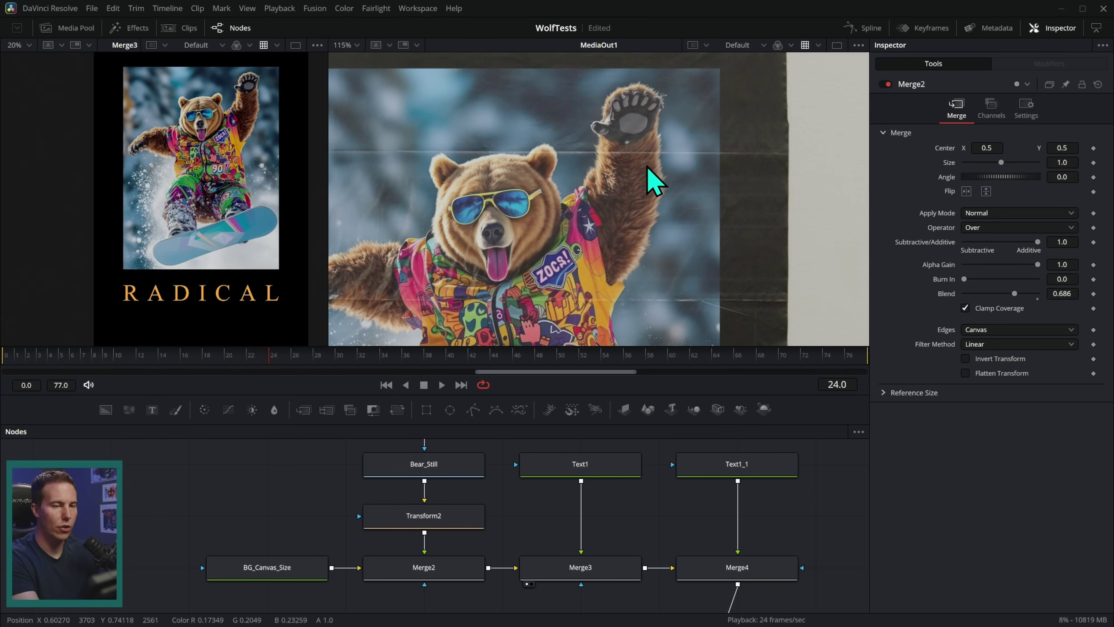
Try a full blend of 1.0, then undo back to 0.686 and inspect the viewer.
{"action": "left_click_drag", "start_coordinate": [1014, 293], "coordinate": [1016, 293]}
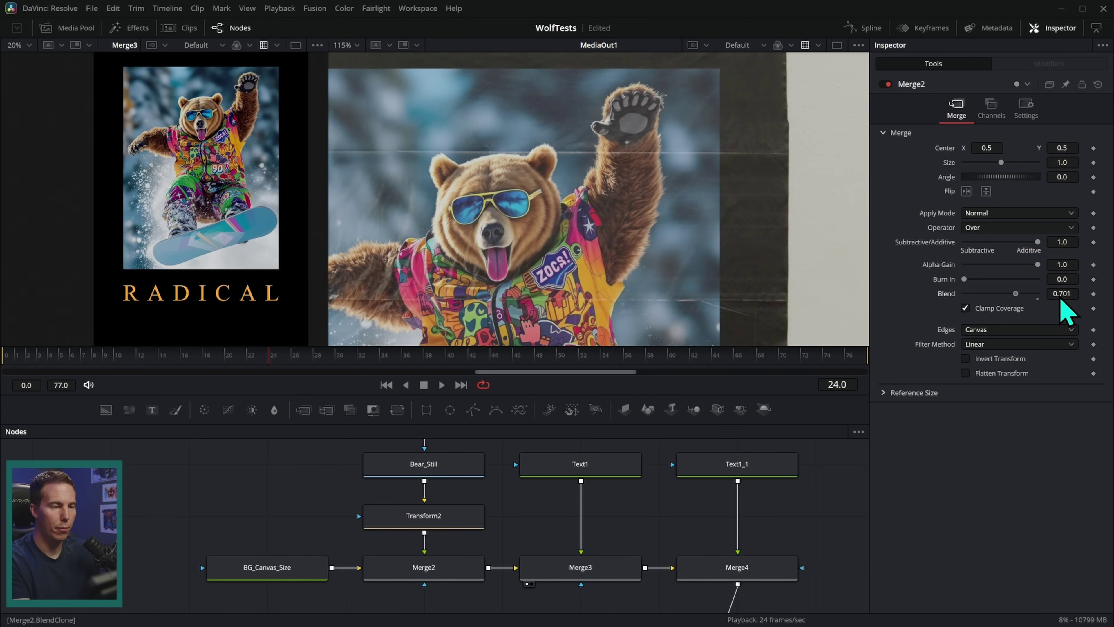
{"action": "left_click", "coordinate": [1061, 293]}
{"action": "type", "text": "1"}
{"action": "key", "text": "Return"}
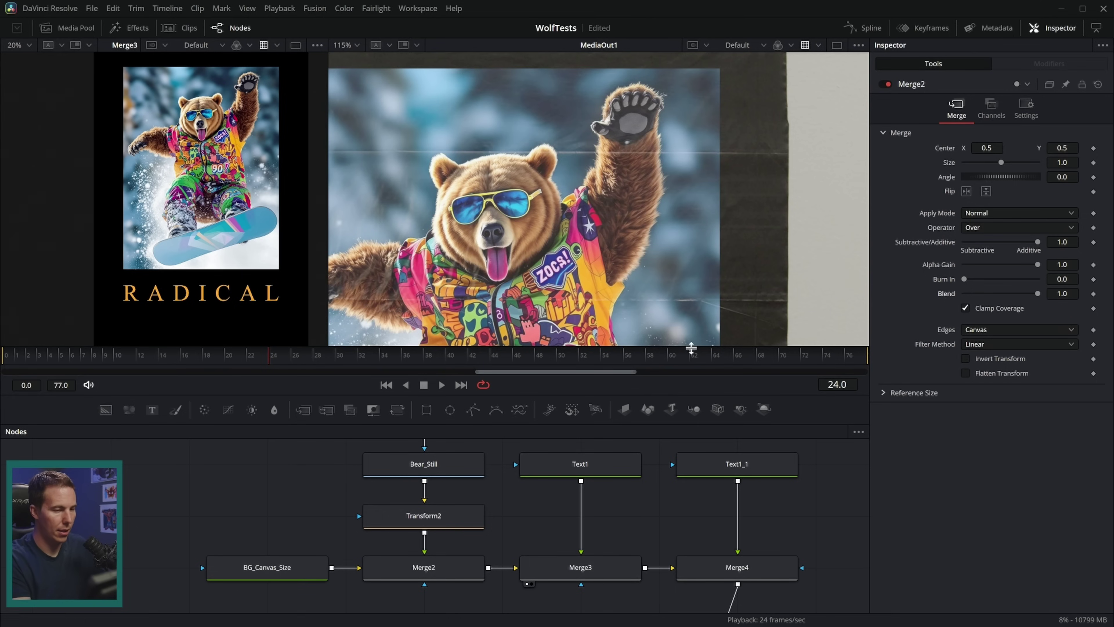
{"action": "key", "text": "ctrl+z"}
{"action": "scroll", "coordinate": [719, 299], "scroll_direction": "down", "scroll_amount": 5}
{"action": "scroll", "coordinate": [706, 307], "scroll_direction": "down", "scroll_amount": 4}
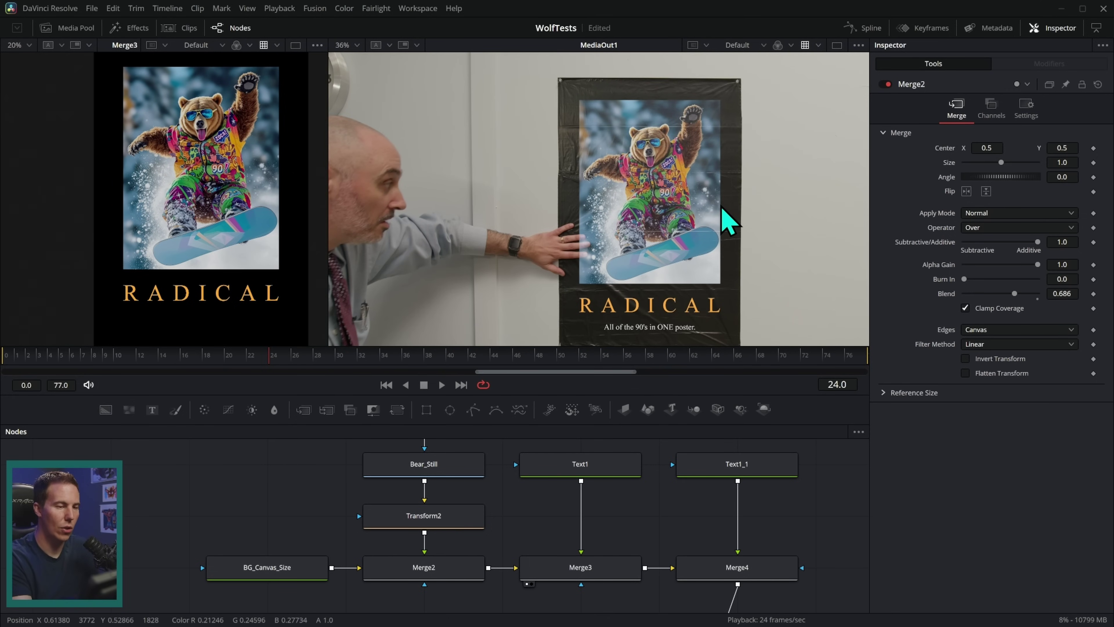
{"action": "scroll", "coordinate": [728, 222], "scroll_direction": "down", "scroll_amount": 1}
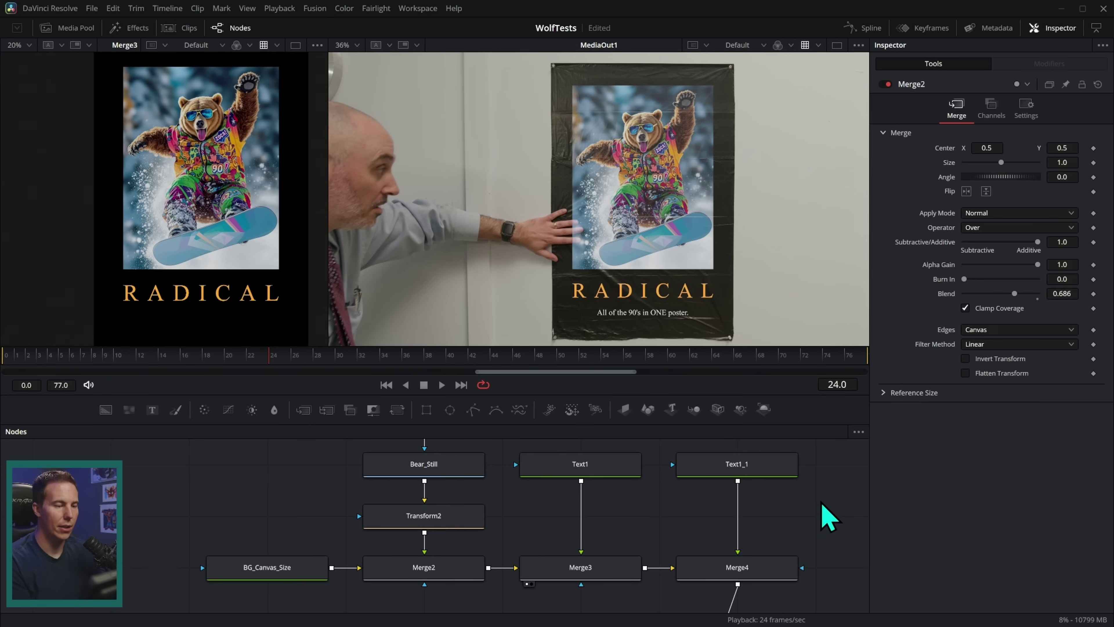
{"action": "scroll", "coordinate": [701, 294], "scroll_direction": "up", "scroll_amount": 10}
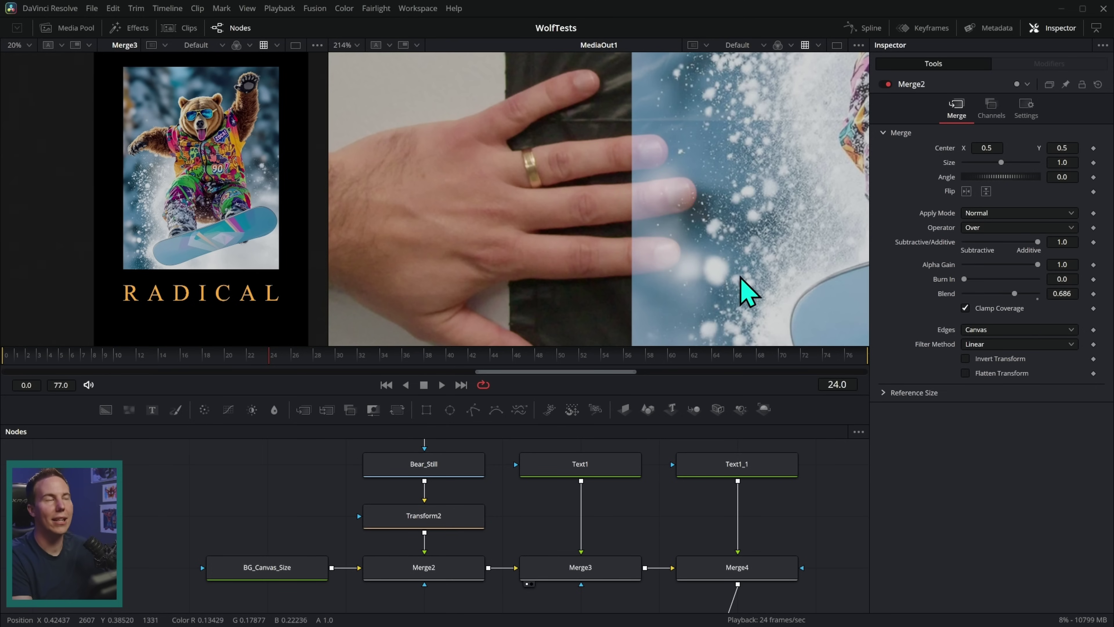
Go to an earlier frame and add a Magic Mask node fed by OG_Footage, shown in the viewer.
{"action": "scroll", "coordinate": [763, 274], "scroll_direction": "down", "scroll_amount": 5}
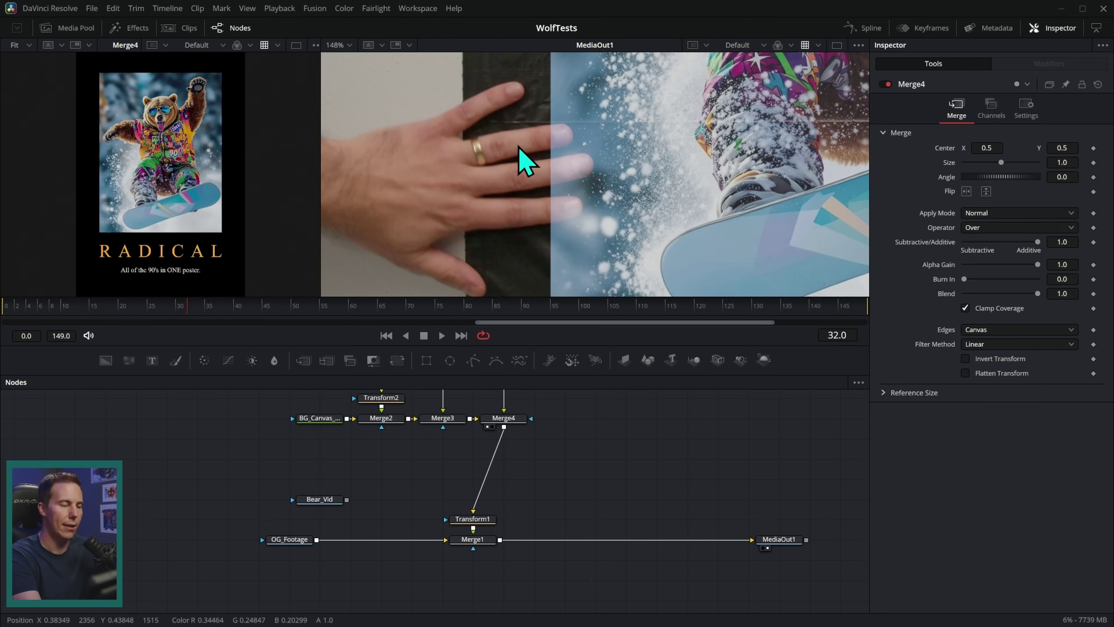
{"action": "mouse_move", "coordinate": [187, 307]}
{"action": "left_mouse_down"}
{"action": "mouse_move", "coordinate": [144, 310]}
{"action": "mouse_move", "coordinate": [197, 309]}
{"action": "mouse_move", "coordinate": [190, 320]}
{"action": "left_mouse_up"}
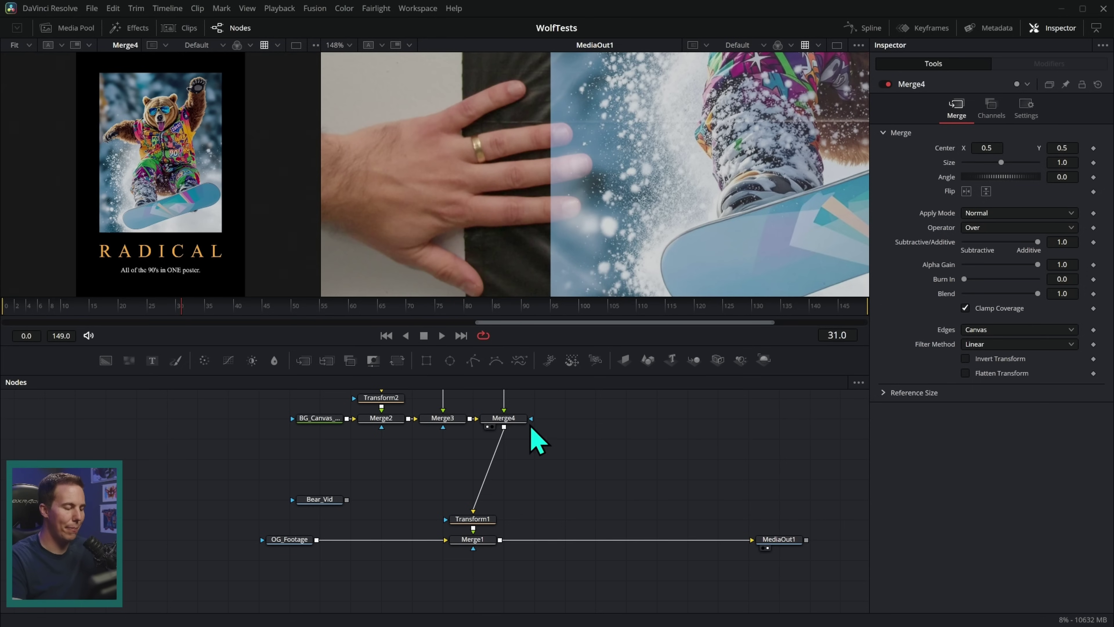
{"action": "key", "text": "shift+space"}
{"action": "type", "text": "delta"}
{"action": "key", "text": "BackSpace"}
{"action": "key", "text": "BackSpace"}
{"action": "key", "text": "BackSpace"}
{"action": "key", "text": "BackSpace"}
{"action": "key", "text": "BackSpace"}
{"action": "type", "text": "magic"}
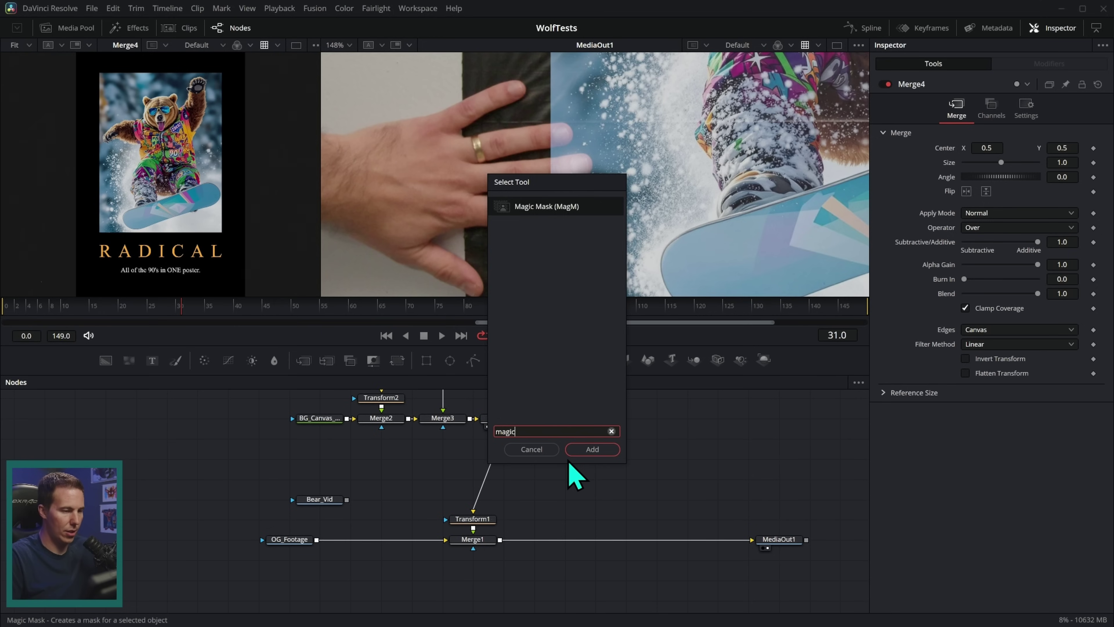
{"action": "key", "text": "Return"}
{"action": "left_click_drag", "start_coordinate": [316, 540], "coordinate": [574, 471]}
{"action": "key", "text": "2"}
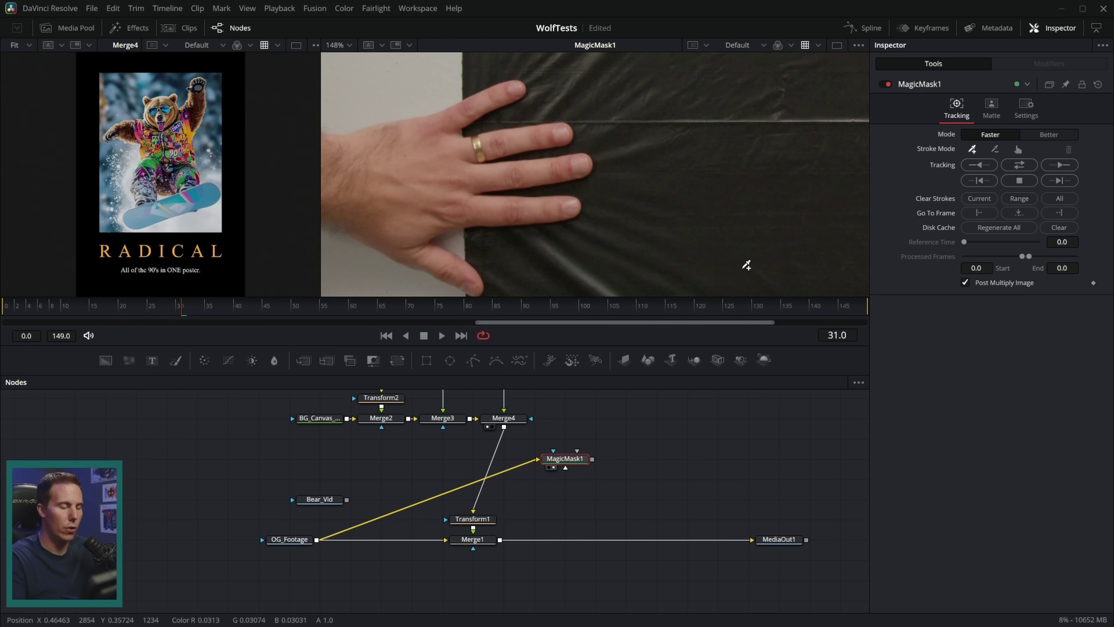
Paint Magic Mask strokes over the back of the hand and fingers, then delete the node.
{"action": "left_click_drag", "start_coordinate": [599, 237], "coordinate": [662, 235]}
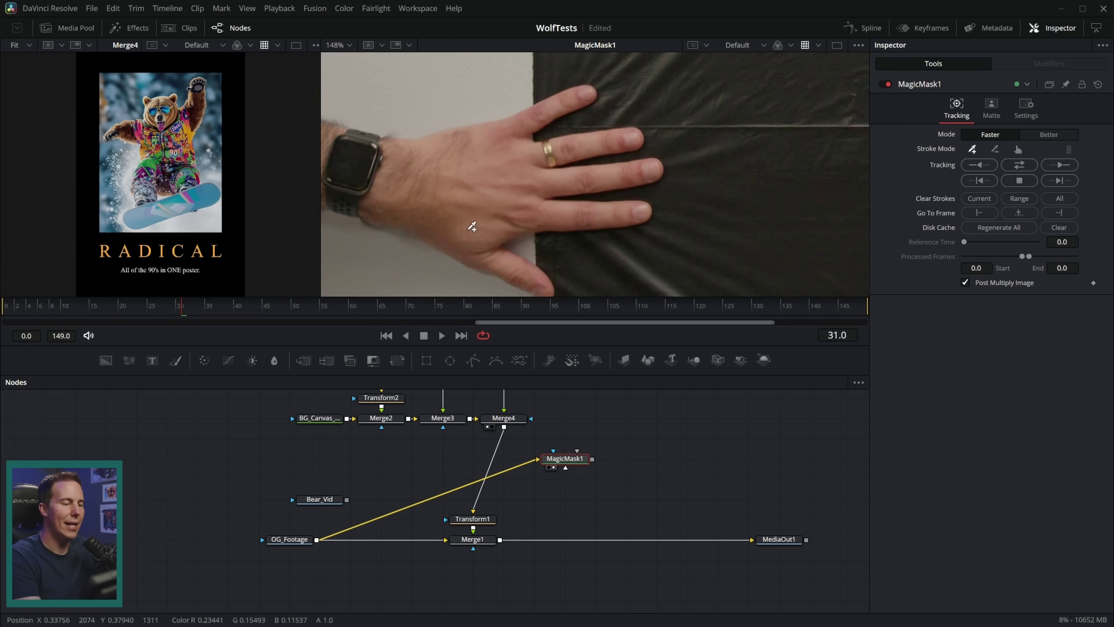
{"action": "left_click_drag", "start_coordinate": [465, 238], "coordinate": [458, 223]}
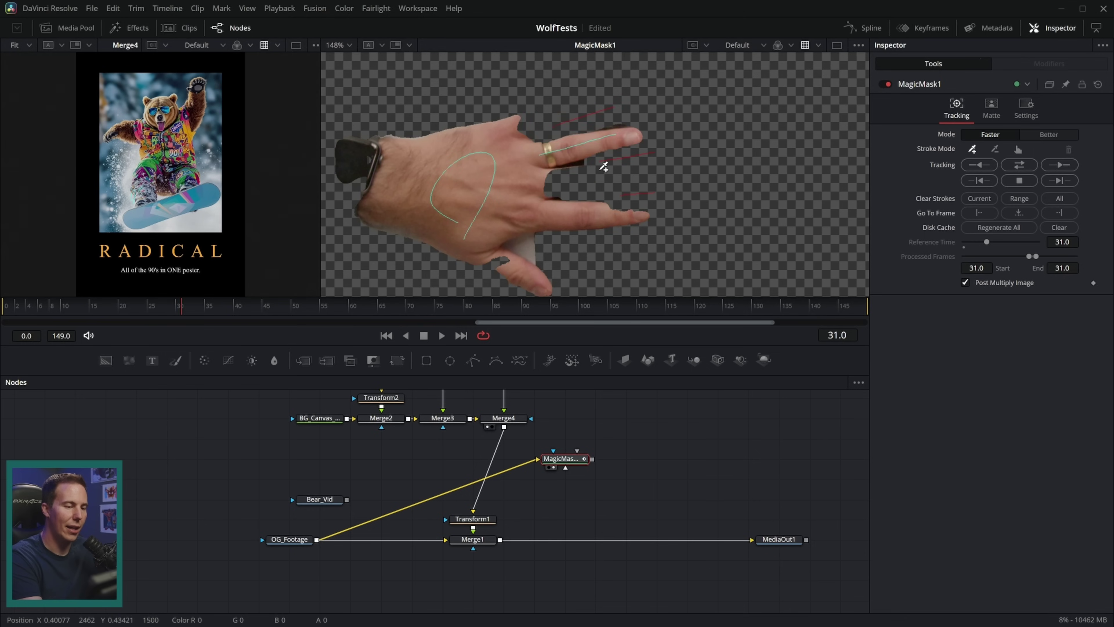
{"action": "left_click_drag", "start_coordinate": [503, 134], "coordinate": [578, 98]}
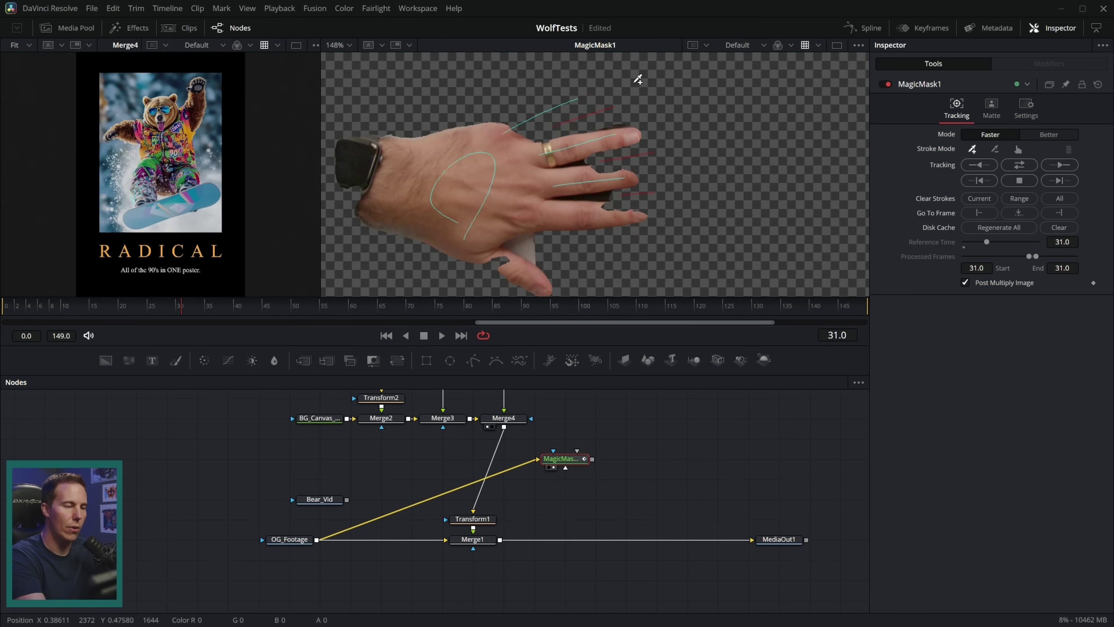
{"action": "left_click_drag", "start_coordinate": [646, 165], "coordinate": [616, 167]}
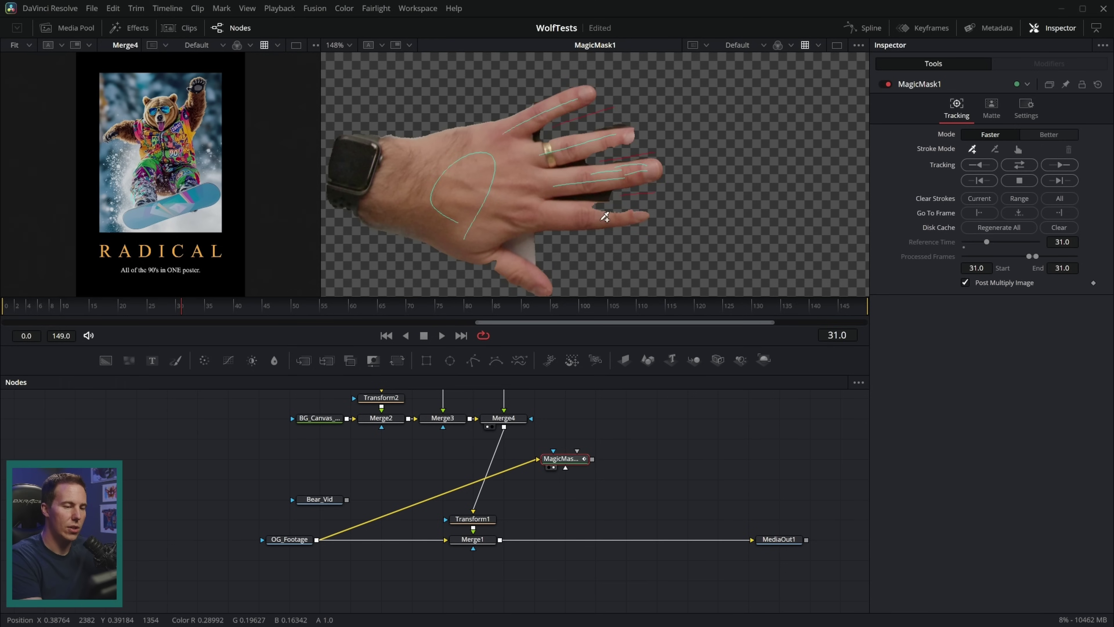
{"action": "left_click_drag", "start_coordinate": [587, 205], "coordinate": [637, 208]}
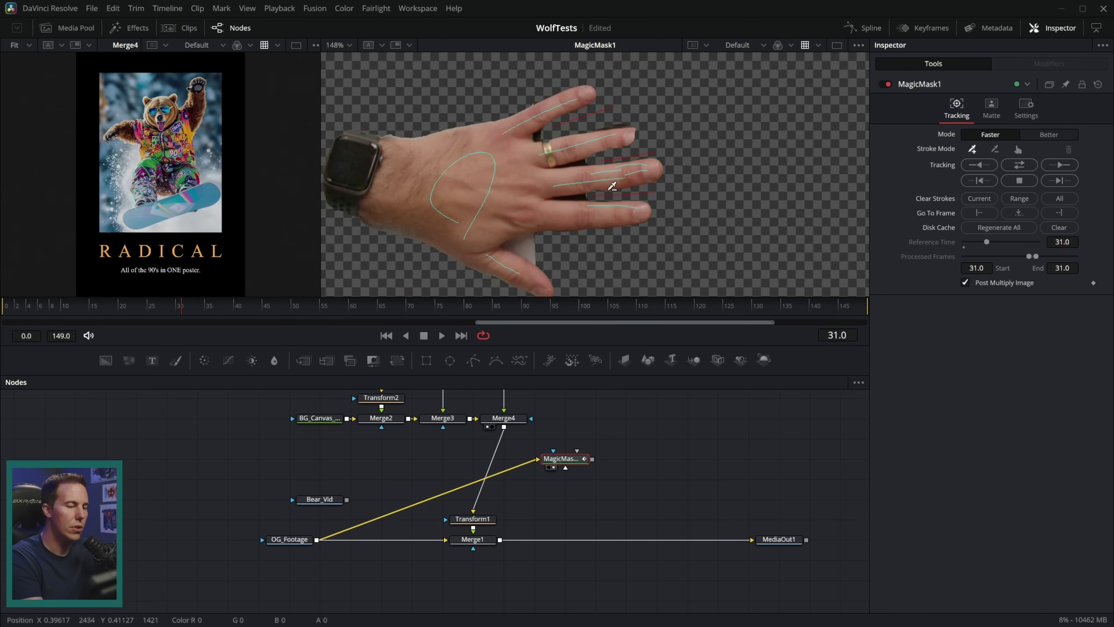
{"action": "left_click_drag", "start_coordinate": [579, 154], "coordinate": [622, 145]}
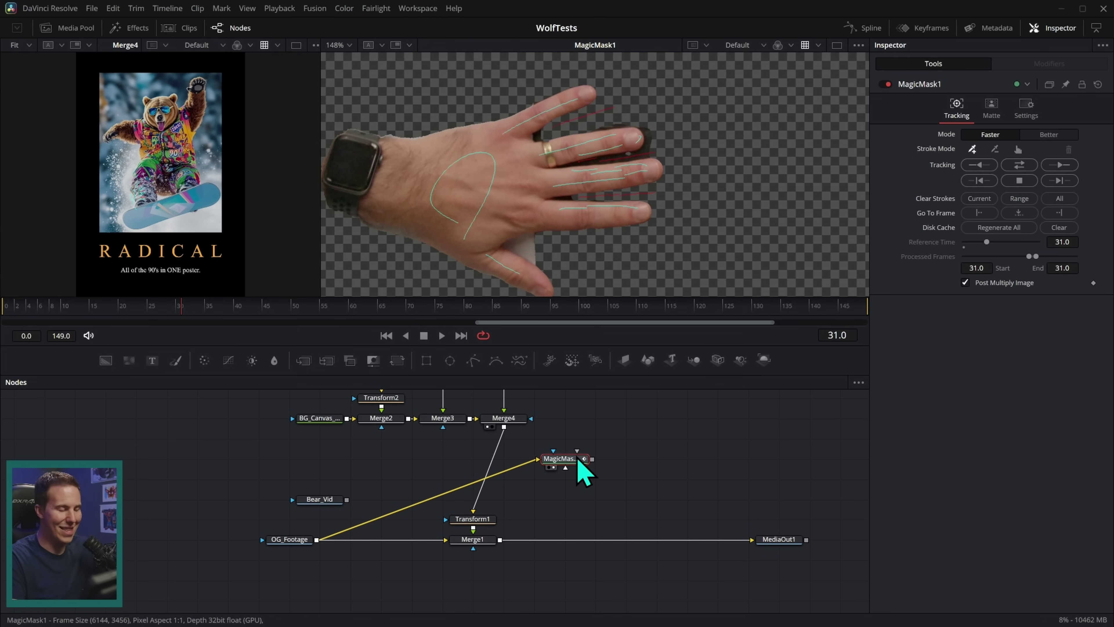
{"action": "key", "text": "Delete"}
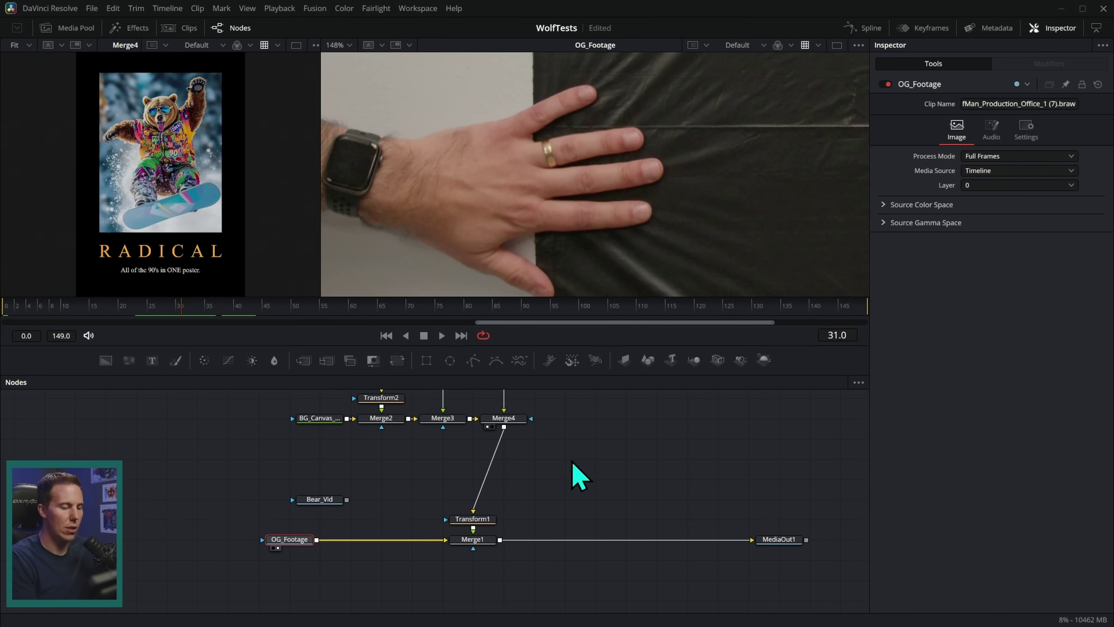
Add a Difference Keyer node to the graph.
{"action": "left_click", "coordinate": [572, 463]}
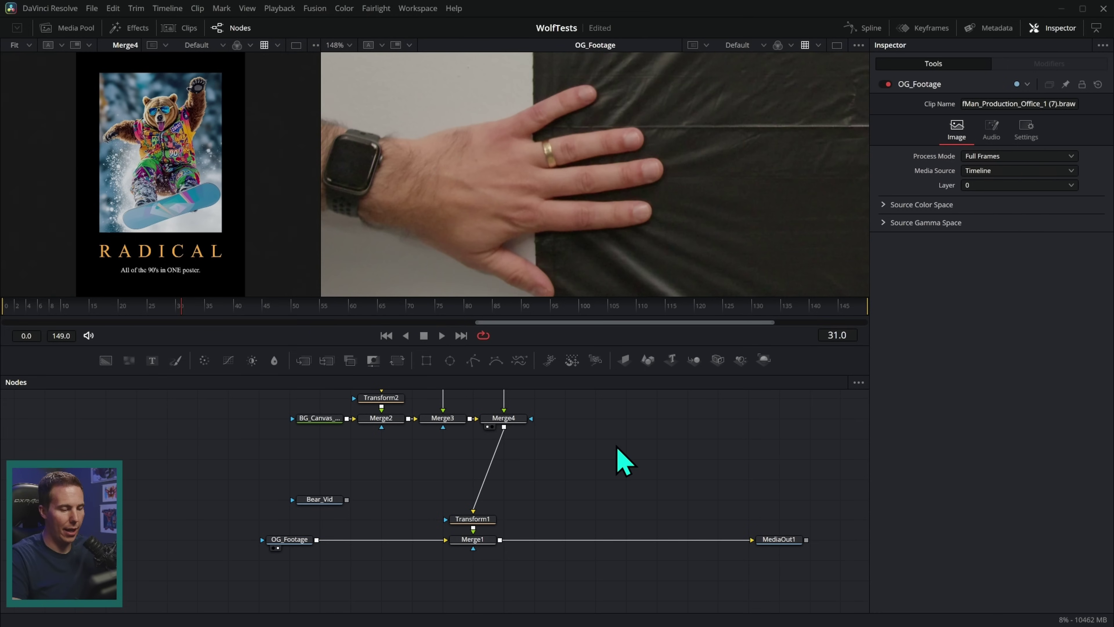
{"action": "key", "text": "shift+space"}
{"action": "type", "text": "magic"}
{"action": "type", "text": "disff"}
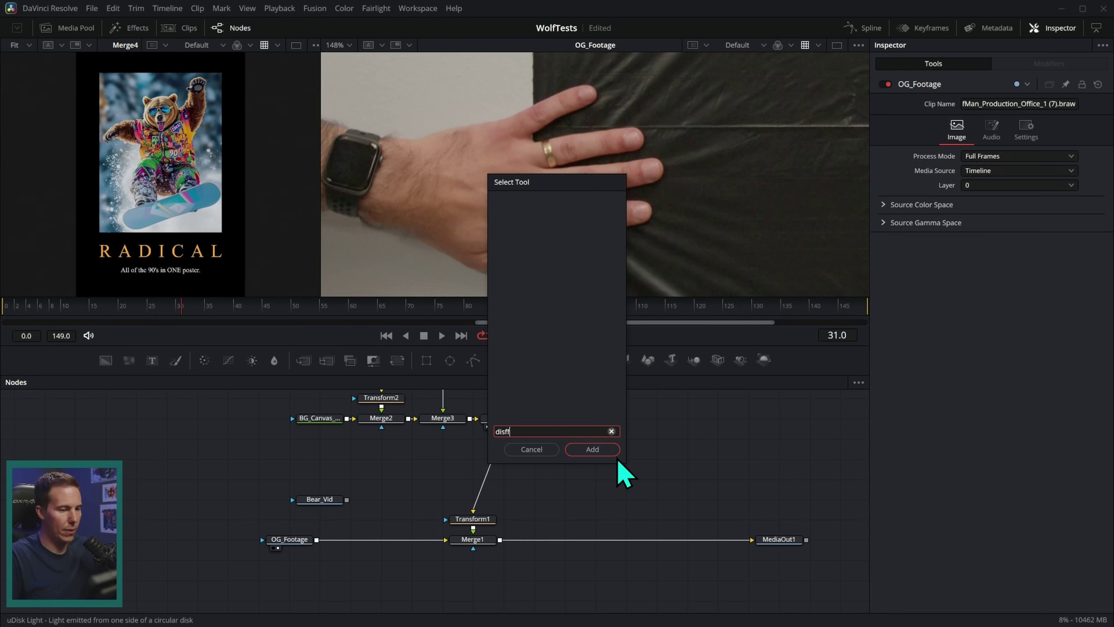
{"action": "key", "text": "BackSpace"}
{"action": "key", "text": "BackSpace"}
{"action": "type", "text": "ff"}
{"action": "key", "text": "Return"}
{"action": "scroll", "coordinate": [661, 448], "scroll_direction": "up", "scroll_amount": 2}
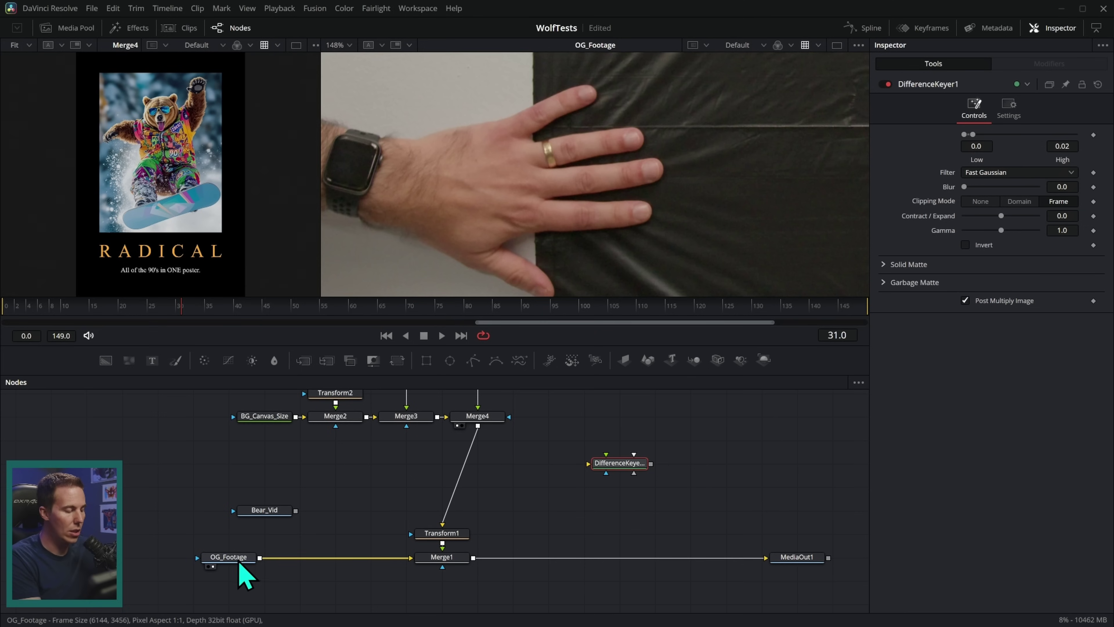
Paste a footage copy, connect it into the Difference Keyer, and view the keyer's output.
{"action": "left_click_drag", "start_coordinate": [260, 557], "coordinate": [583, 476]}
{"action": "key", "text": "ctrl+v"}
{"action": "left_click_drag", "start_coordinate": [668, 447], "coordinate": [545, 453]}
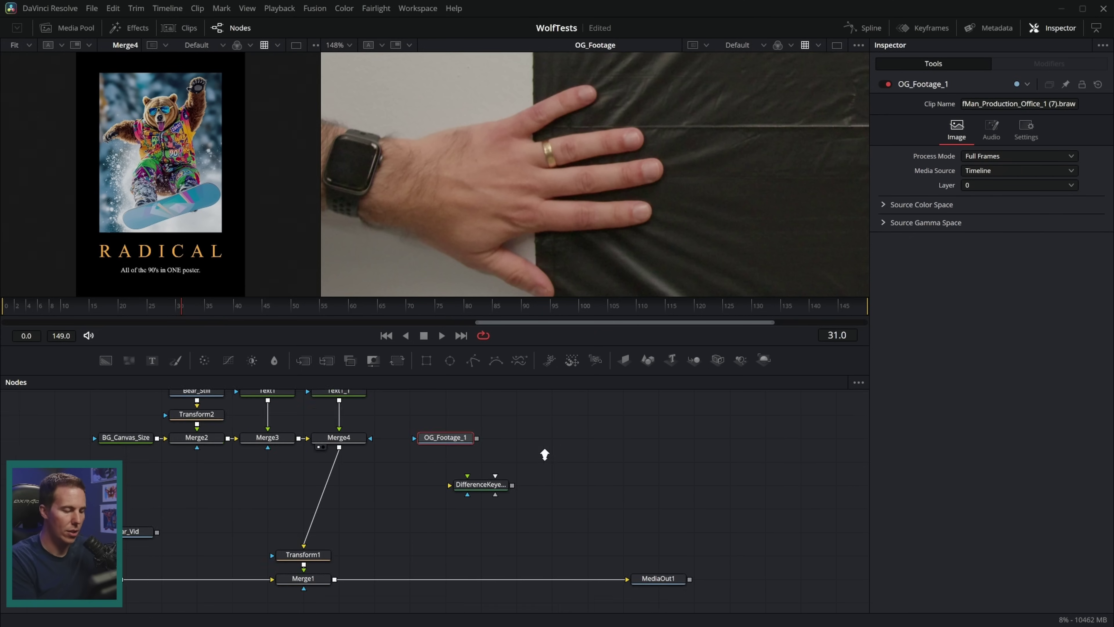
{"action": "scroll", "coordinate": [545, 453], "scroll_direction": "up", "scroll_amount": 3}
{"action": "left_click_drag", "start_coordinate": [468, 505], "coordinate": [563, 471]}
{"action": "left_click_drag", "start_coordinate": [444, 433], "coordinate": [526, 478]}
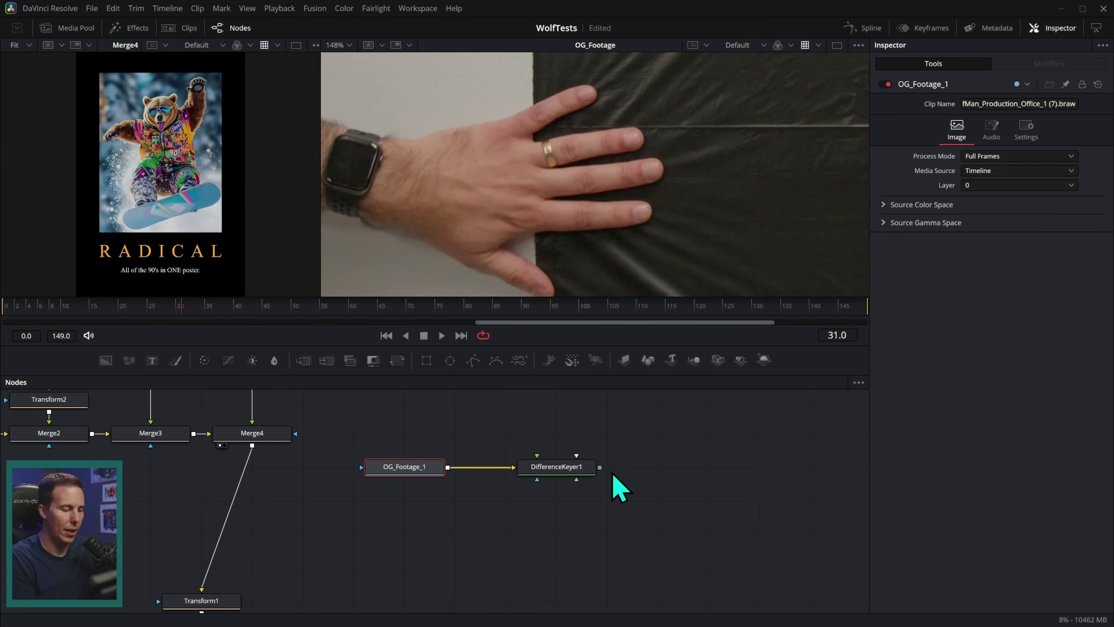
{"action": "left_click", "coordinate": [555, 468]}
{"action": "key", "text": "2"}
{"action": "scroll", "coordinate": [614, 468], "scroll_direction": "up", "scroll_amount": 2}
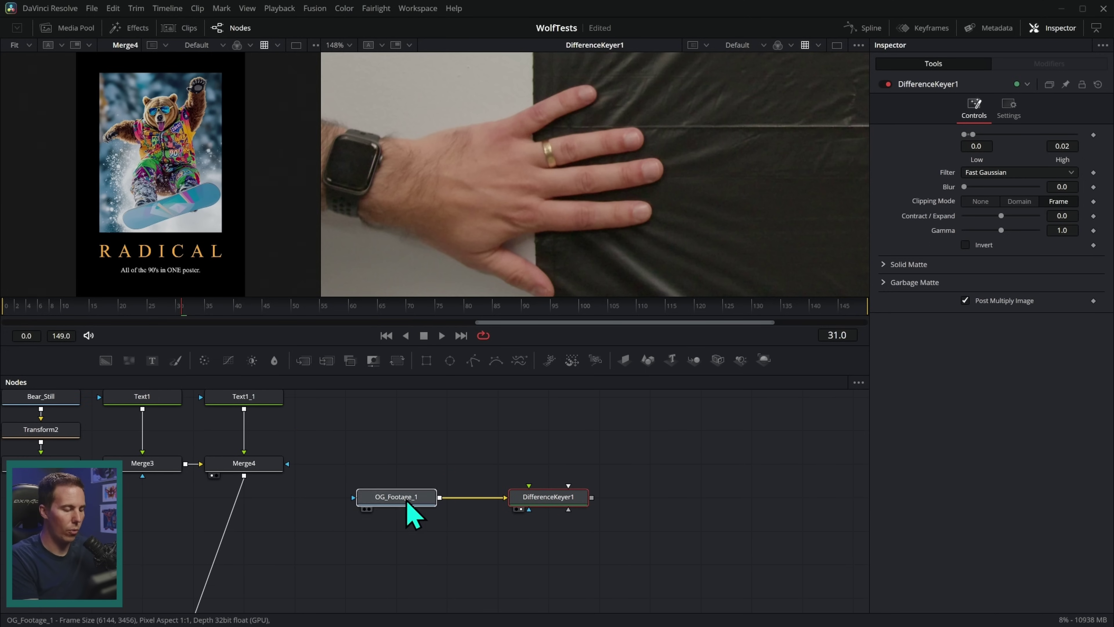
Paste another footage copy and insert a TimeSpeed node after OG_Footage_1_1.
{"action": "left_click", "coordinate": [406, 497]}
{"action": "scroll", "coordinate": [492, 445], "scroll_direction": "up", "scroll_amount": 1}
{"action": "key", "text": "ctrl+c"}
{"action": "key", "text": "ctrl+v"}
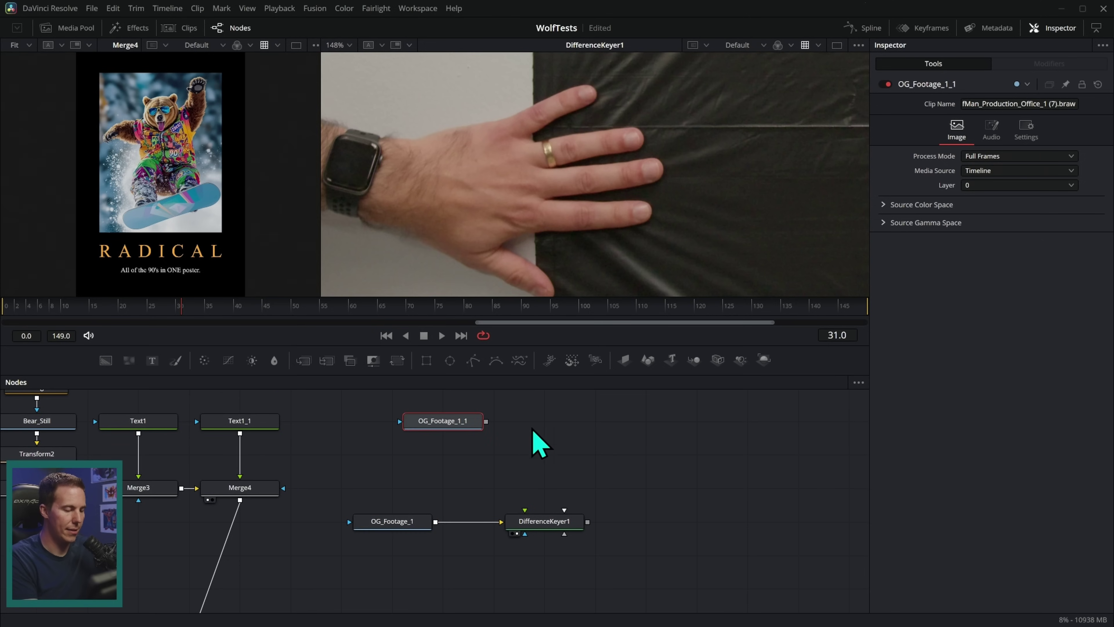
{"action": "key", "text": "shift+space"}
{"action": "type", "text": "di"}
{"action": "key", "text": "BackSpace"}
{"action": "key", "text": "BackSpace"}
{"action": "type", "text": "tim"}
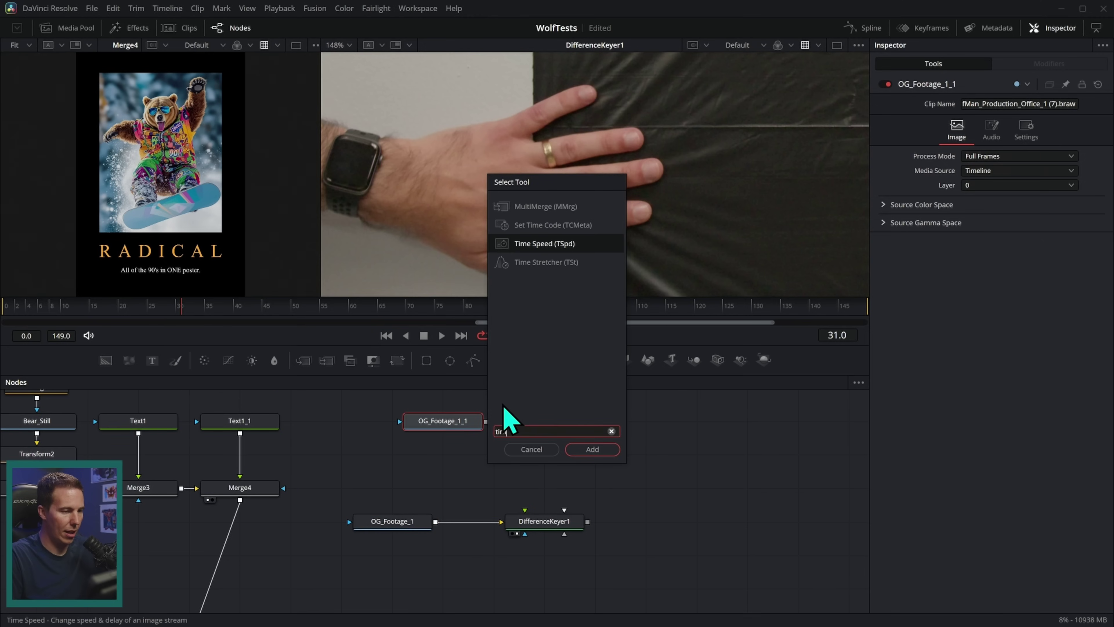
{"action": "type", "text": "e"}
{"action": "key", "text": "Return"}
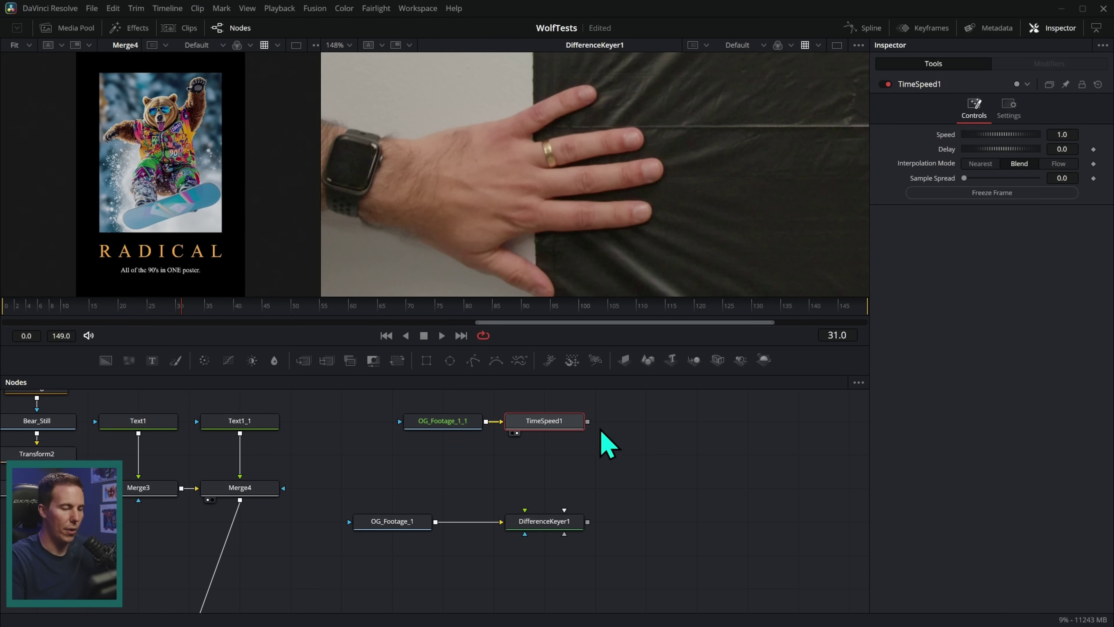
{"action": "key", "text": "2"}
Freeze TimeSpeed1 on an empty-wall frame and feed it into DifferenceKeyer1 as the clean background.
{"action": "scroll", "coordinate": [649, 240], "scroll_direction": "down", "scroll_amount": 5}
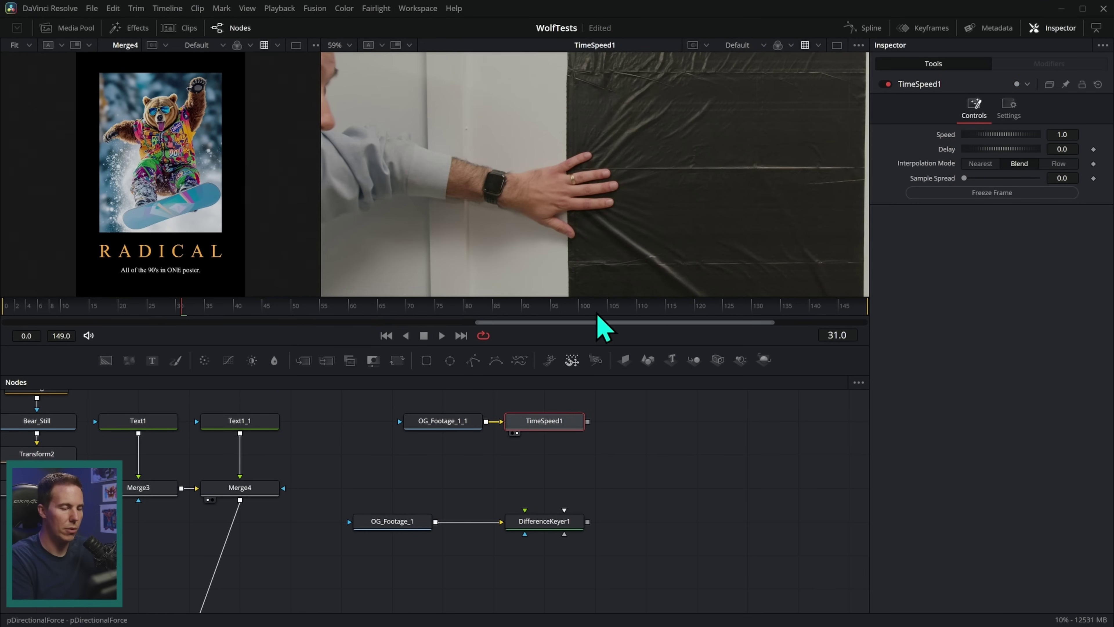
{"action": "scroll", "coordinate": [663, 246], "scroll_direction": "down", "scroll_amount": 2}
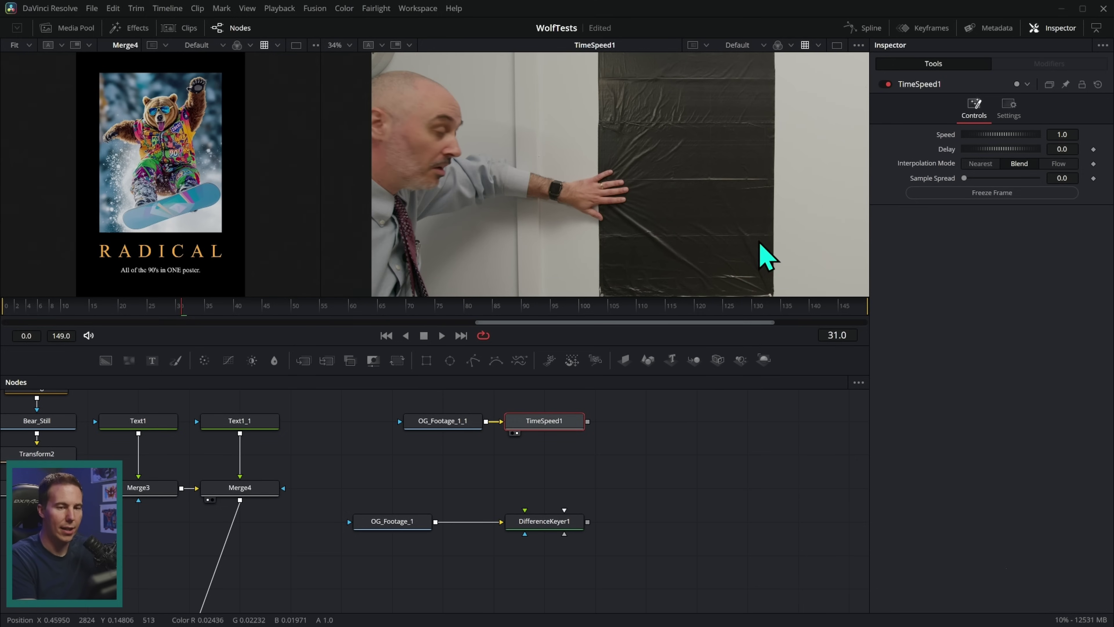
{"action": "left_click", "coordinate": [442, 306]}
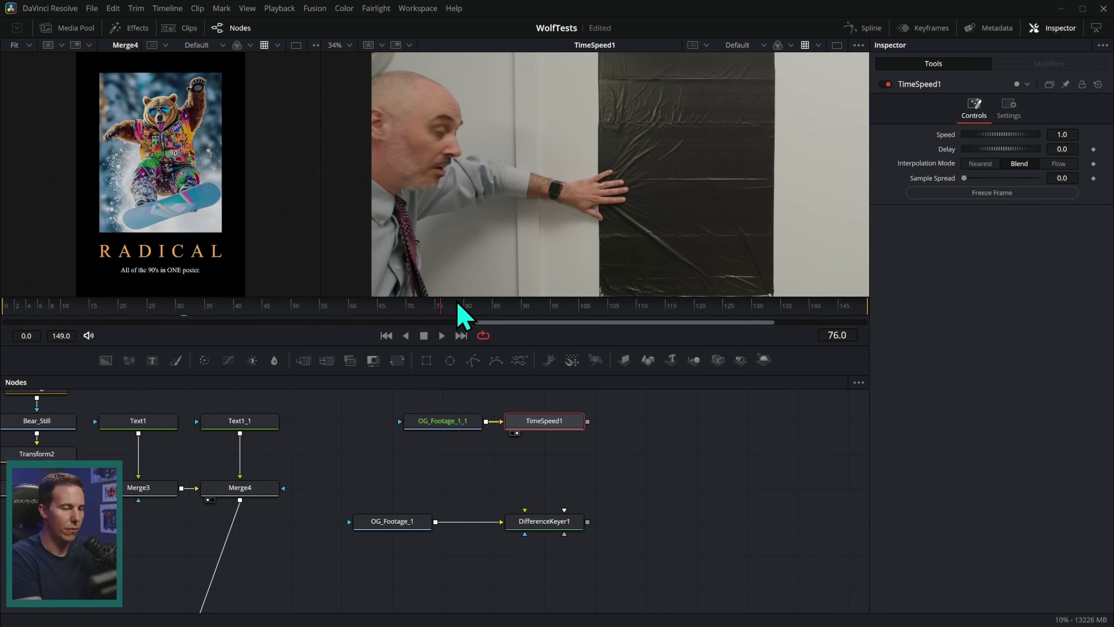
{"action": "left_click_drag", "start_coordinate": [667, 254], "coordinate": [585, 199]}
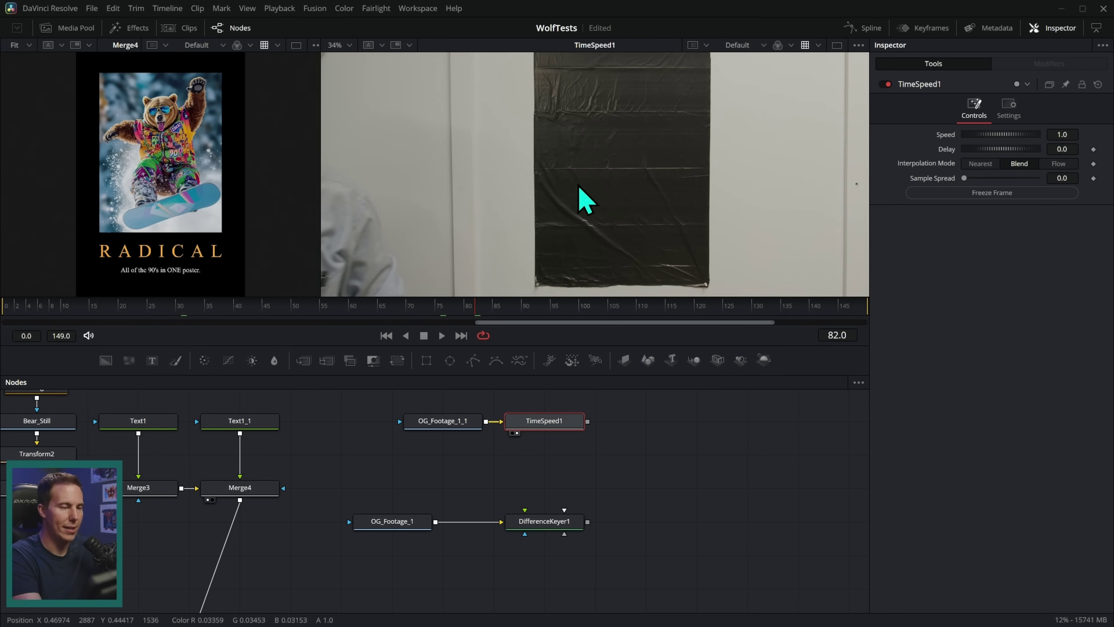
{"action": "left_click", "coordinate": [1002, 193]}
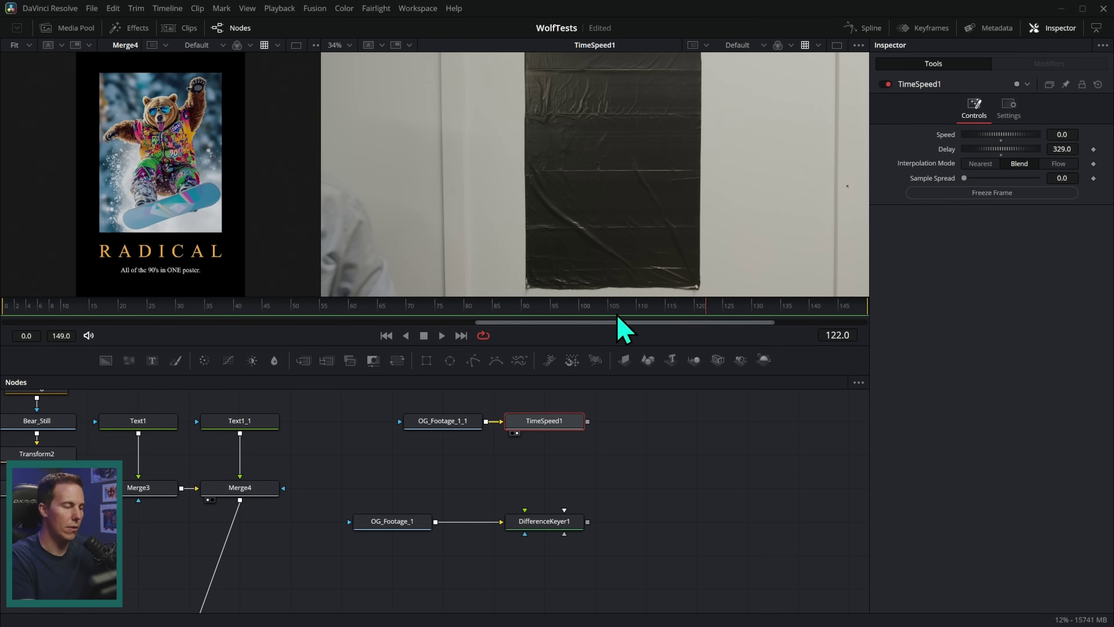
{"action": "left_click", "coordinate": [410, 305]}
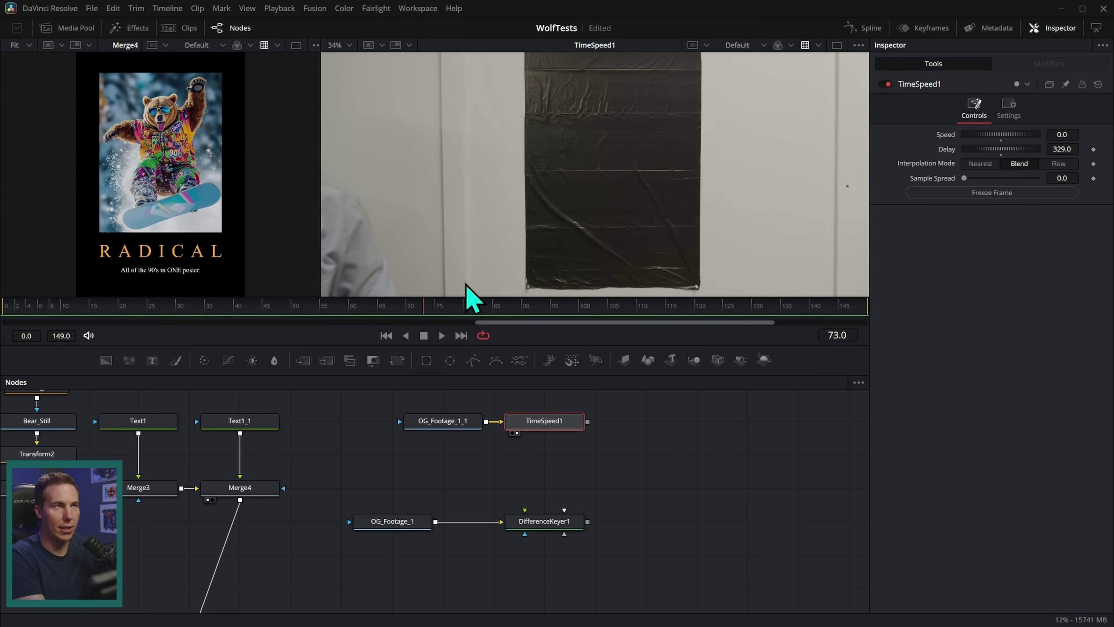
{"action": "left_click", "coordinate": [593, 304]}
{"action": "left_click_drag", "start_coordinate": [587, 422], "coordinate": [555, 532]}
{"action": "left_click", "coordinate": [554, 530]}
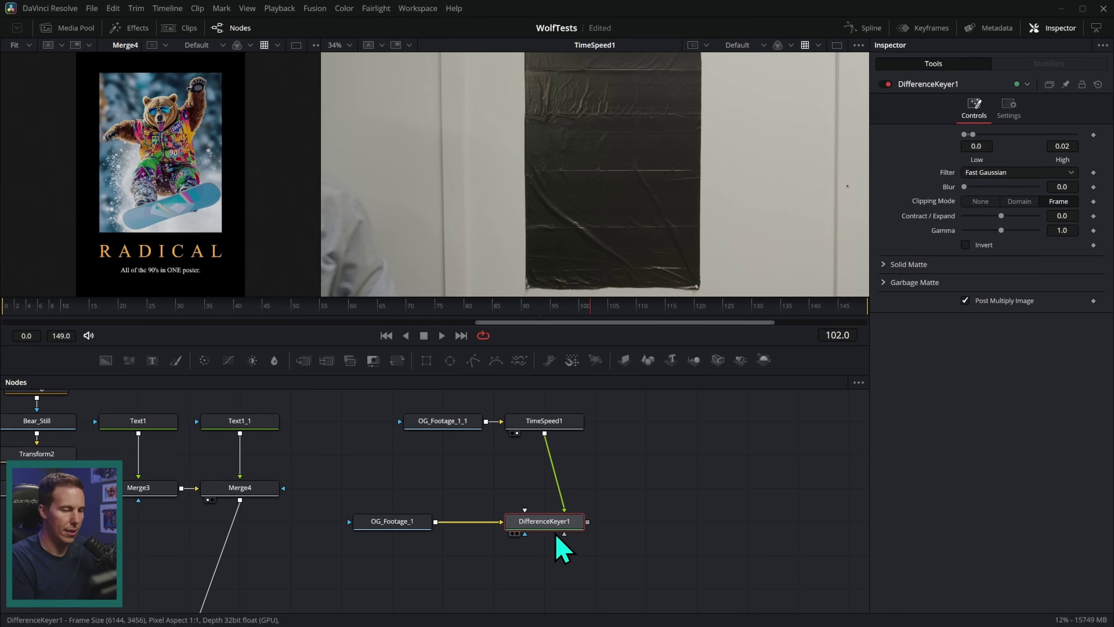
View DifferenceKeyer1's alpha matte enlarged on the hand and raise its High threshold to 0.128.
{"action": "key", "text": "2"}
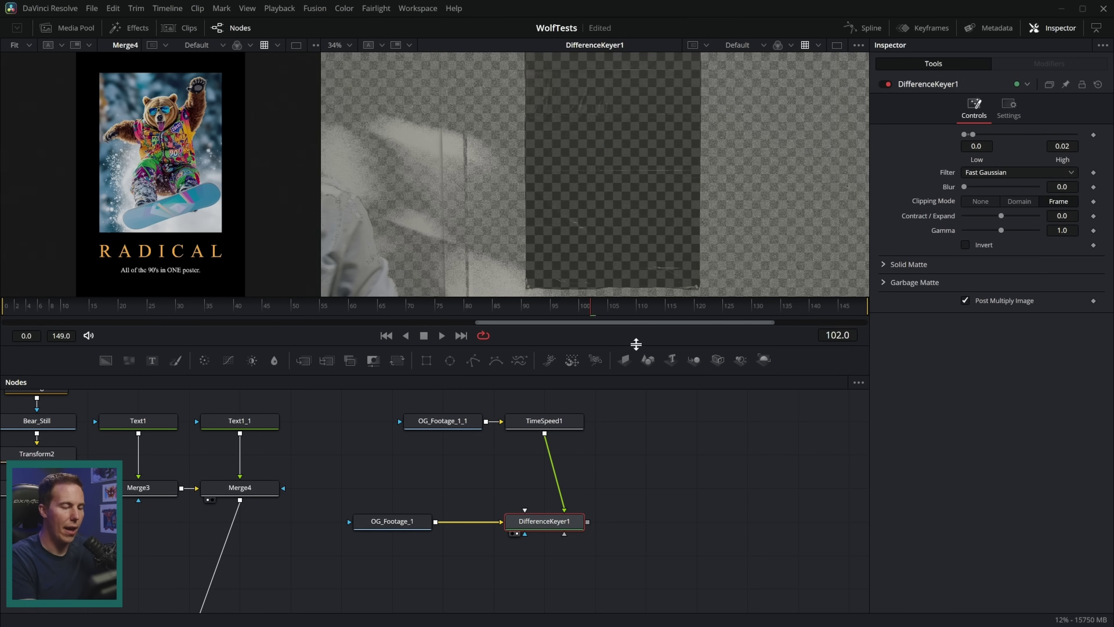
{"action": "left_click_drag", "start_coordinate": [636, 351], "coordinate": [637, 419]}
{"action": "left_click_drag", "start_coordinate": [241, 379], "coordinate": [164, 378]}
{"action": "scroll", "coordinate": [592, 540], "scroll_direction": "down", "scroll_amount": 3}
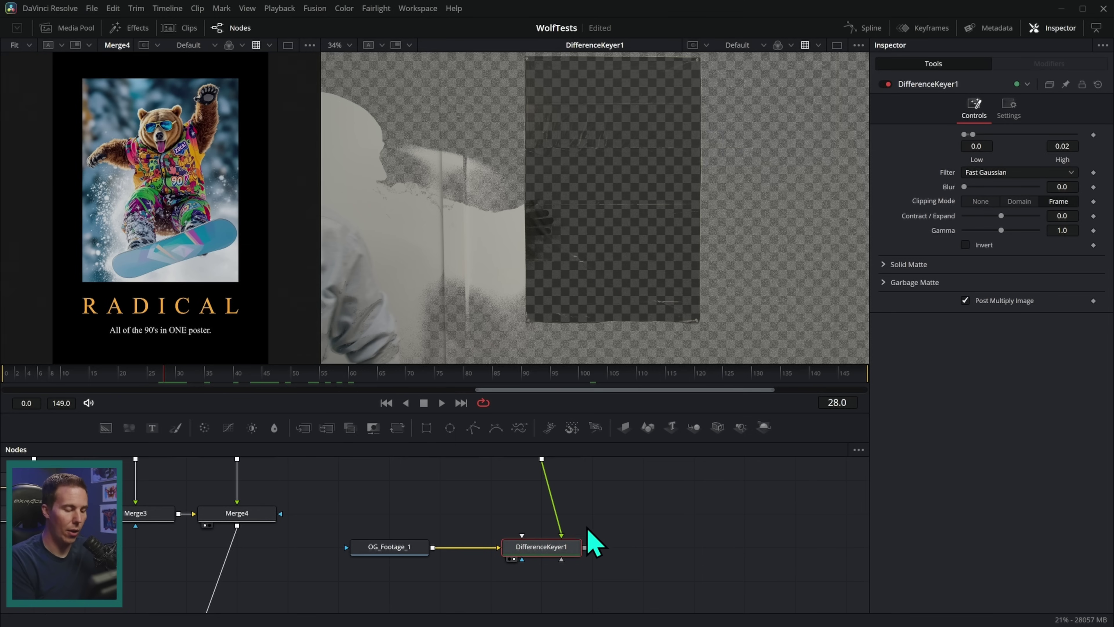
{"action": "scroll", "coordinate": [584, 564], "scroll_direction": "up", "scroll_amount": 2}
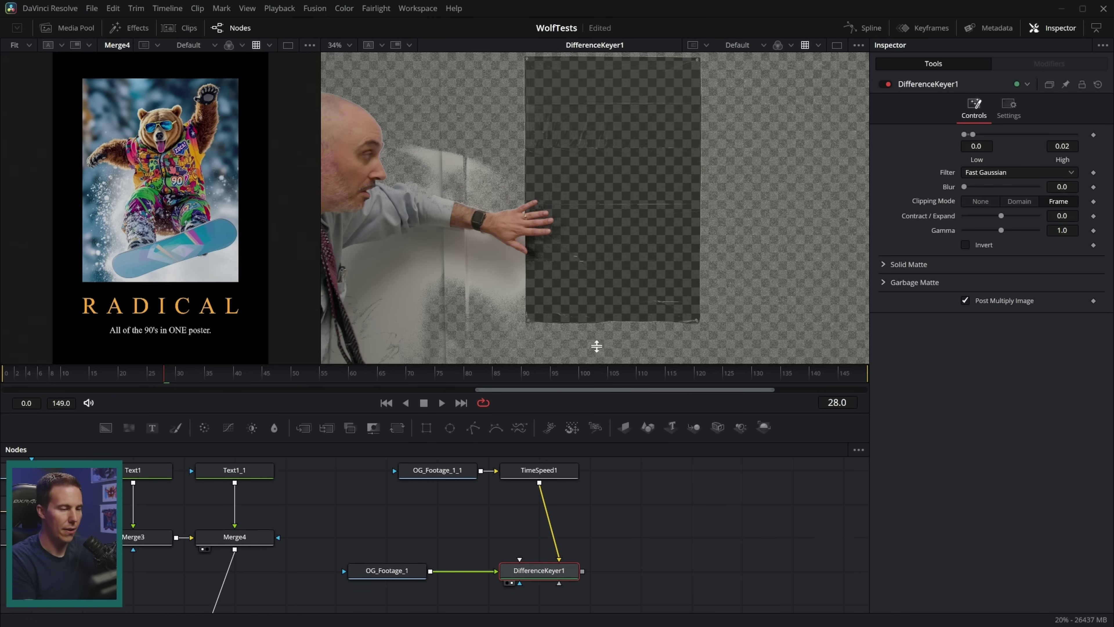
{"action": "scroll", "coordinate": [627, 264], "scroll_direction": "up", "scroll_amount": 5}
{"action": "left_click_drag", "start_coordinate": [626, 264], "coordinate": [641, 286]}
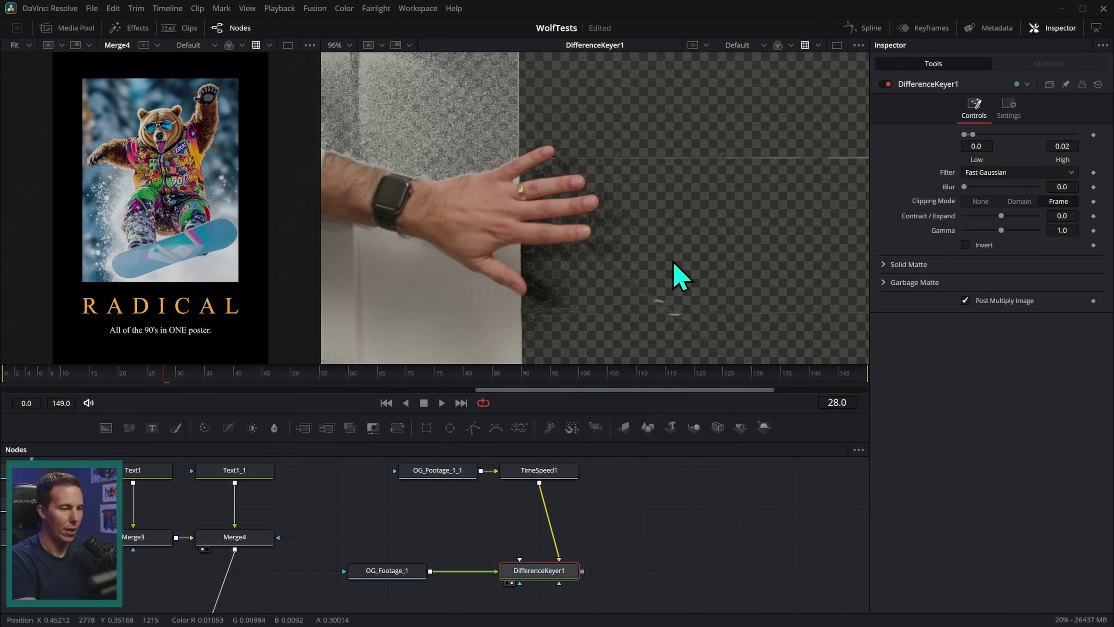
{"action": "key", "text": "a"}
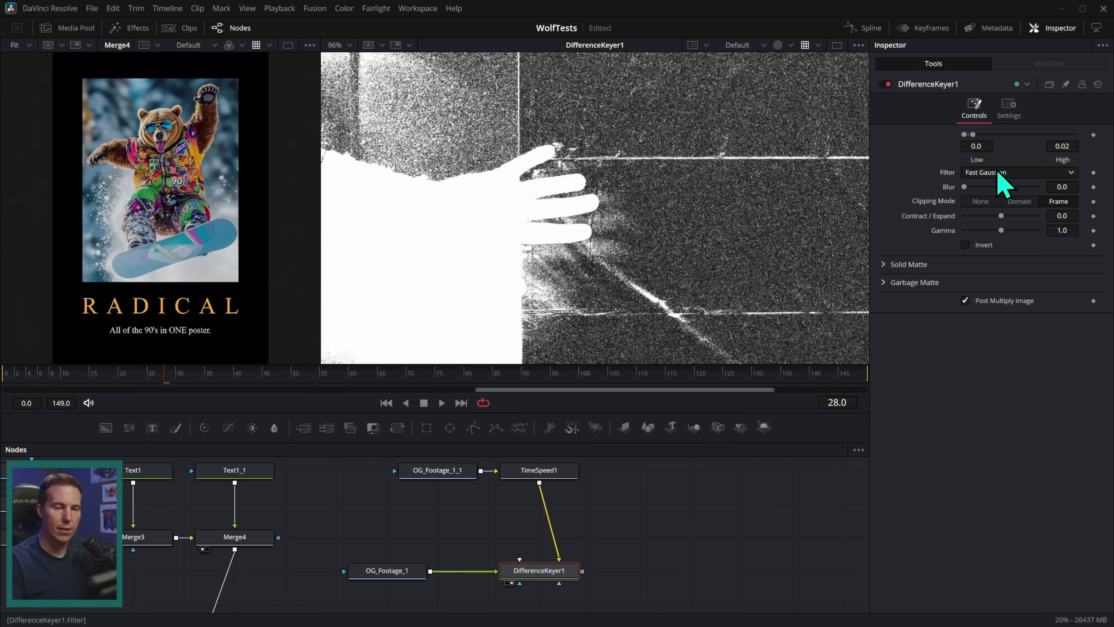
{"action": "mouse_move", "coordinate": [974, 141]}
{"action": "left_mouse_down"}
{"action": "mouse_move", "coordinate": [989, 141]}
{"action": "mouse_move", "coordinate": [974, 137]}
{"action": "left_mouse_up"}
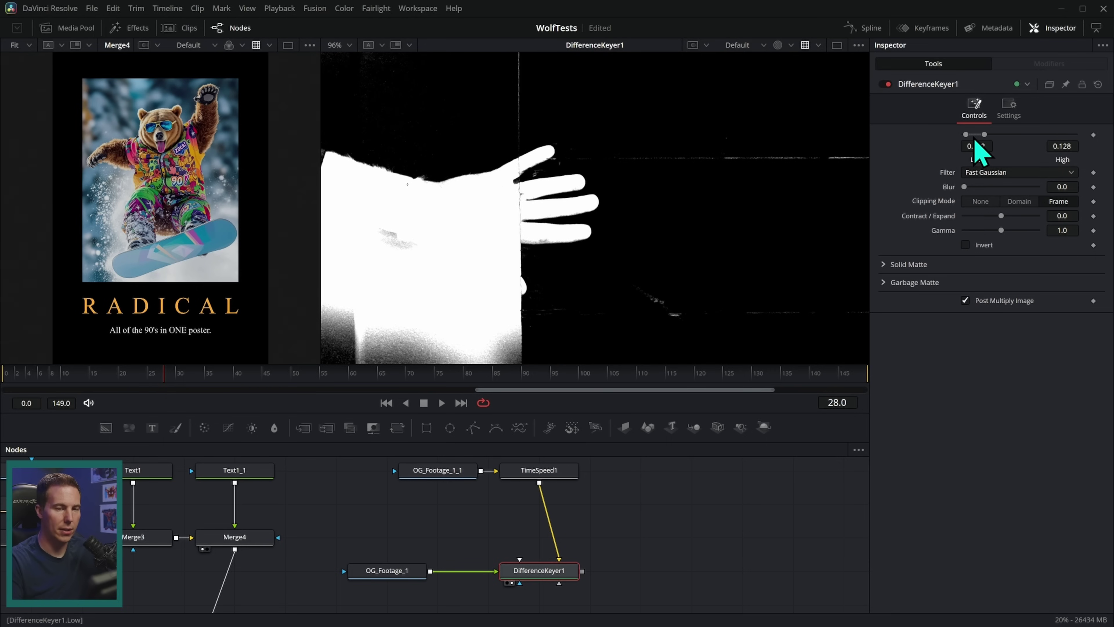
Set the keyer thresholds to Low 0.056 and High 0.122 with Blur 0.35, then return to colour view.
{"action": "scroll", "coordinate": [565, 250], "scroll_direction": "up", "scroll_amount": 4}
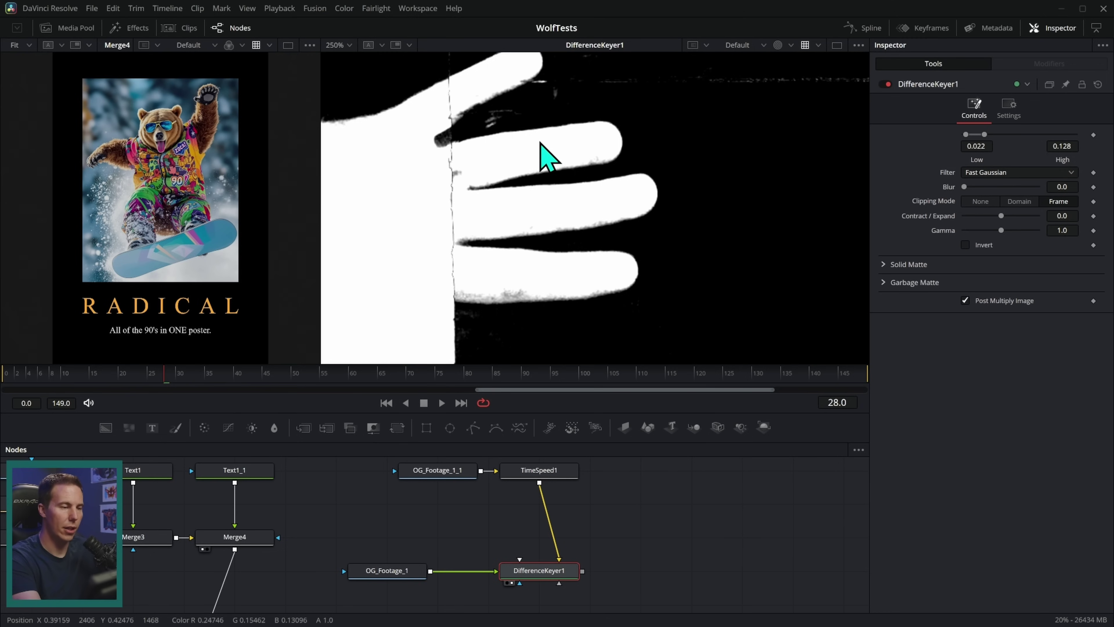
{"action": "left_click_drag", "start_coordinate": [985, 134], "coordinate": [975, 140]}
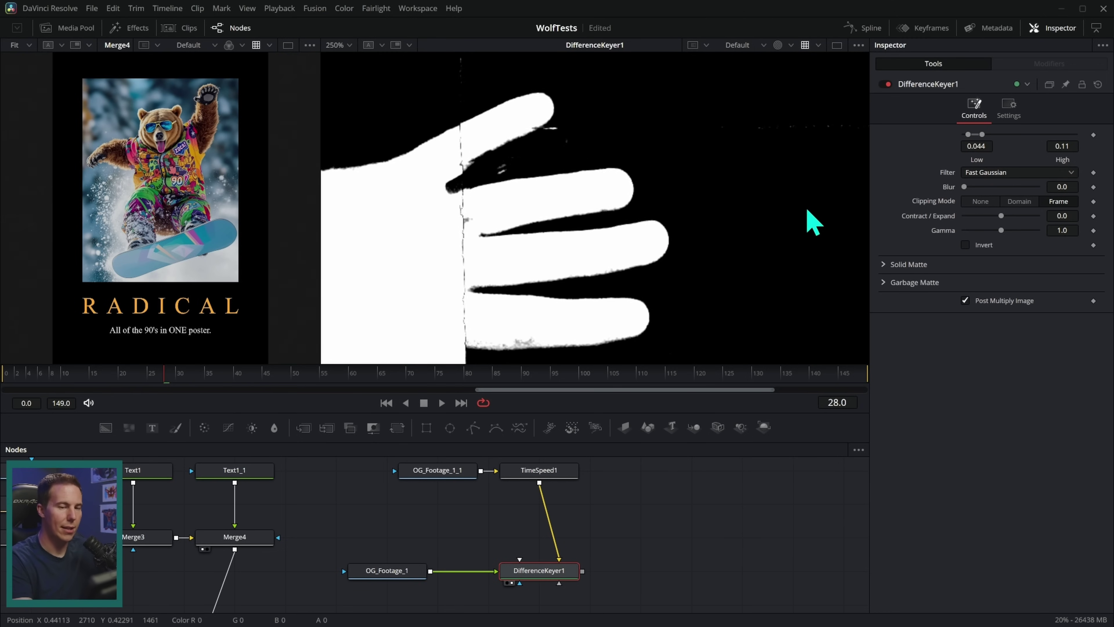
{"action": "left_click_drag", "start_coordinate": [966, 187], "coordinate": [977, 189]}
{"action": "left_click", "coordinate": [1061, 187]}
{"action": "type", "text": "0.35"}
{"action": "key", "text": "Return"}
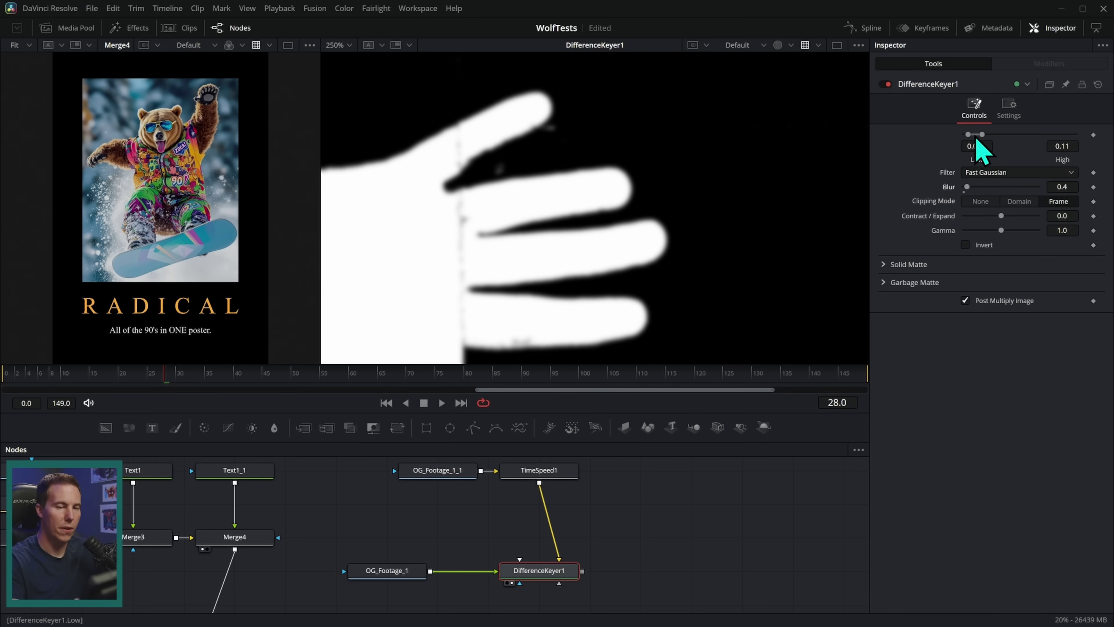
{"action": "left_click_drag", "start_coordinate": [976, 141], "coordinate": [978, 141]}
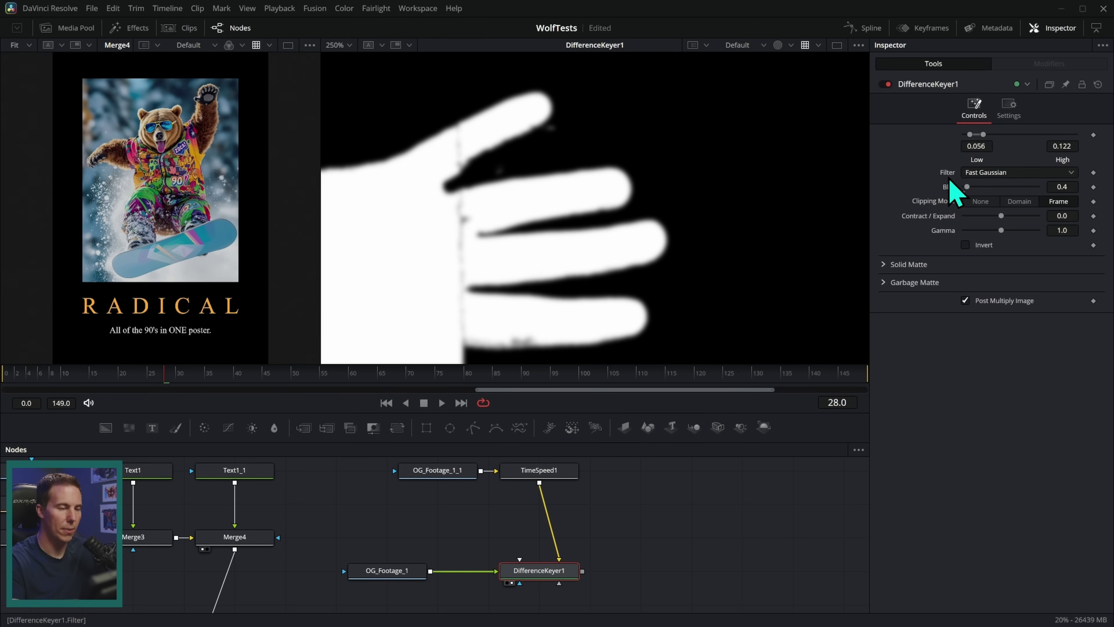
{"action": "scroll", "coordinate": [736, 249], "scroll_direction": "down", "scroll_amount": 5}
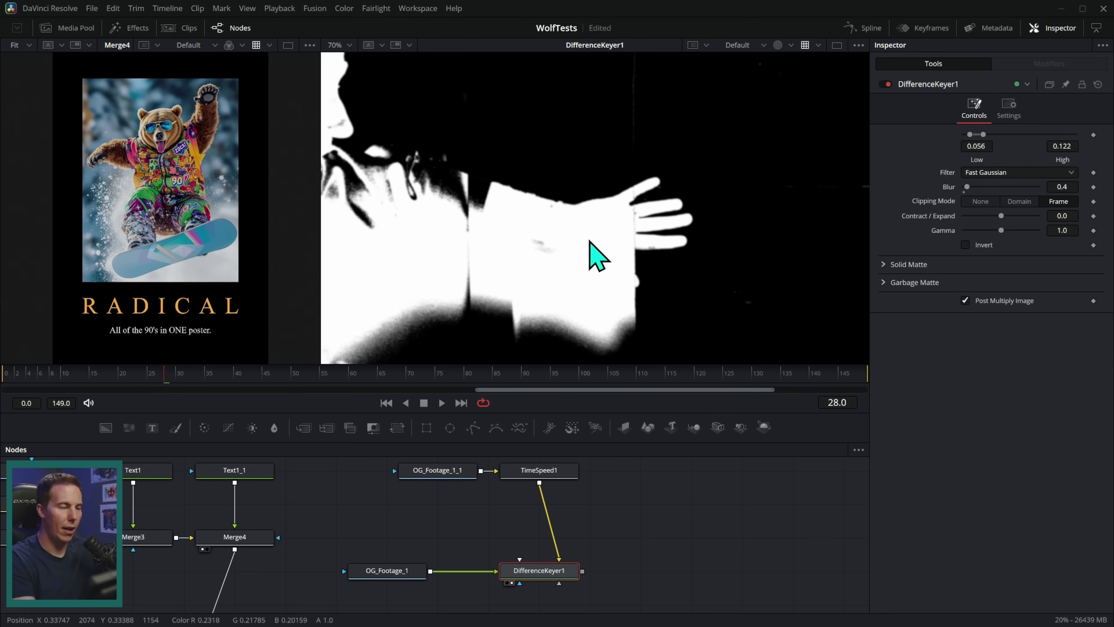
{"action": "scroll", "coordinate": [676, 276], "scroll_direction": "up", "scroll_amount": 2}
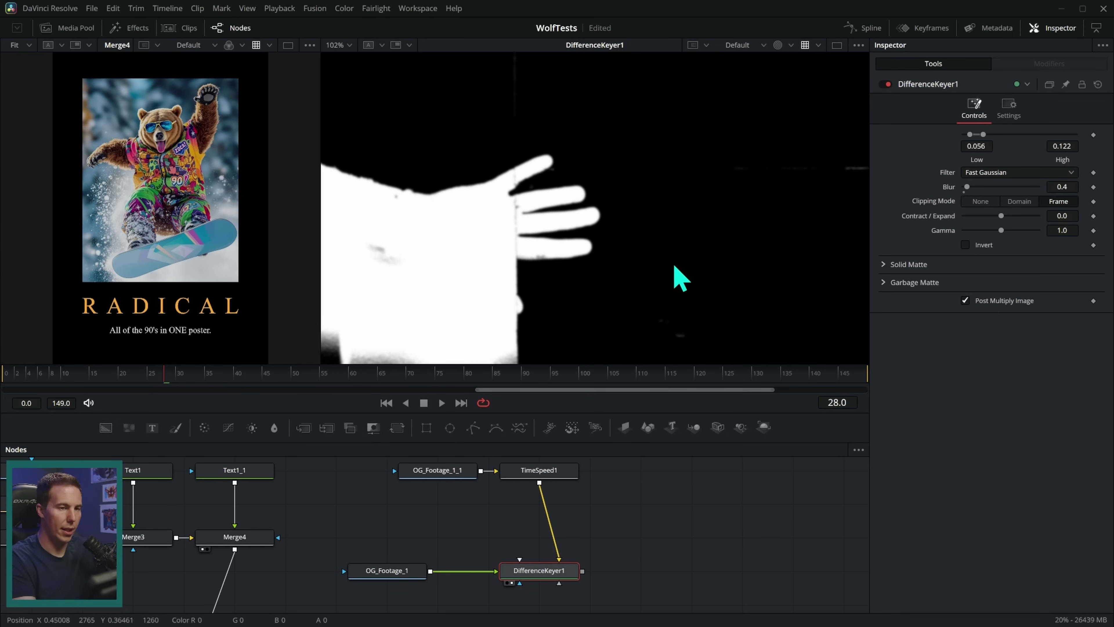
{"action": "key", "text": "c"}
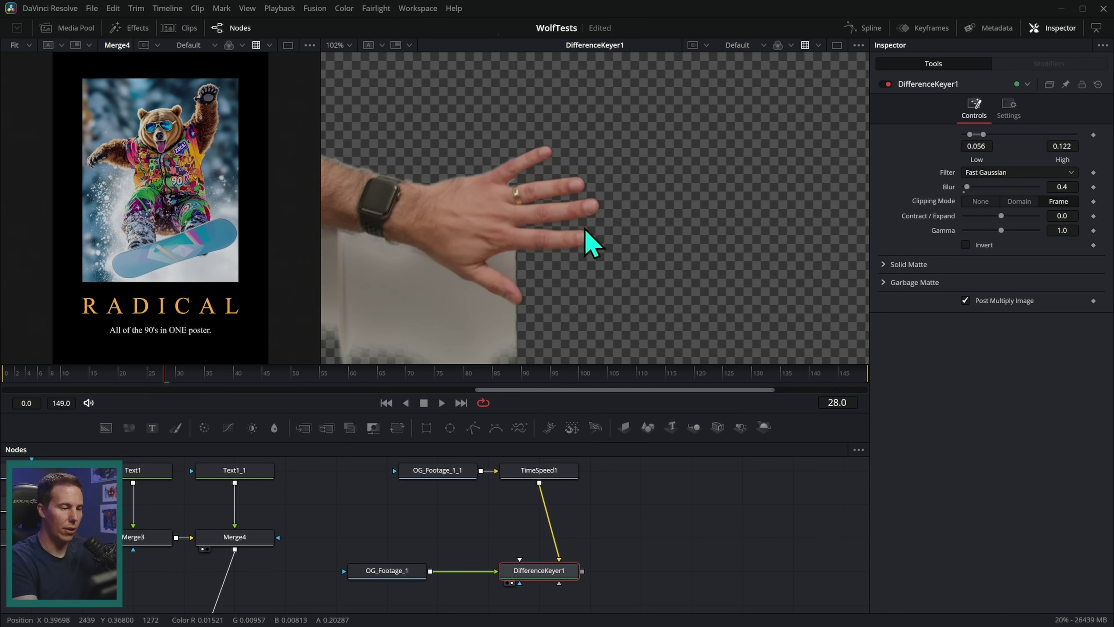
Merge DifferenceKeyer1's keyed hand over Merge1's output as Merge5 feeding MediaOut1.
{"action": "scroll", "coordinate": [614, 489], "scroll_direction": "down", "scroll_amount": 5}
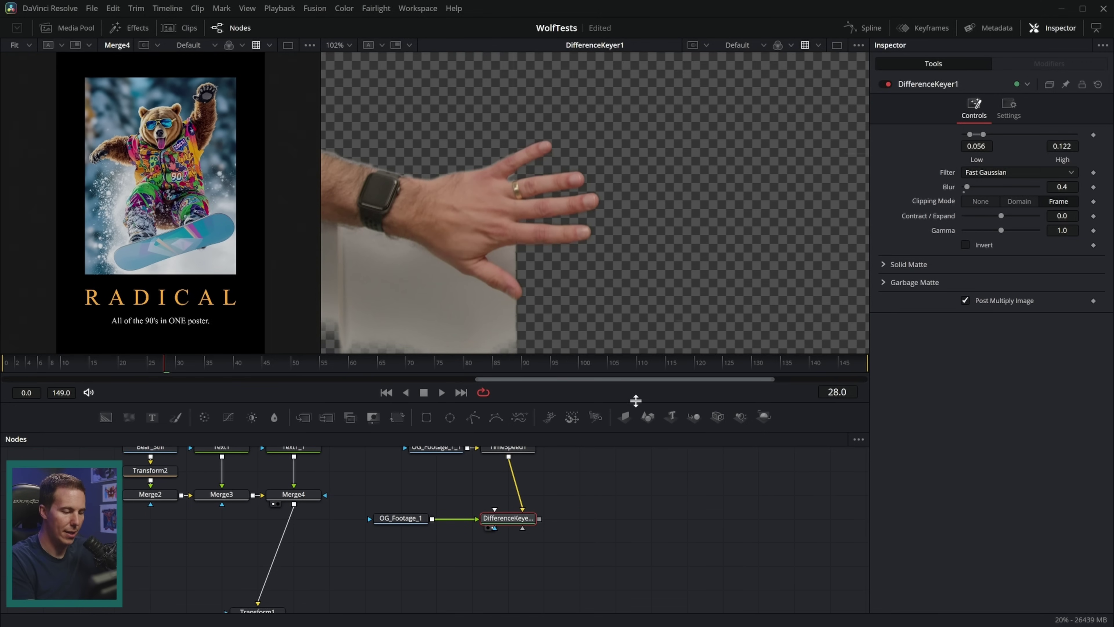
{"action": "left_click_drag", "start_coordinate": [635, 412], "coordinate": [635, 358]}
{"action": "scroll", "coordinate": [632, 461], "scroll_direction": "down", "scroll_amount": 3}
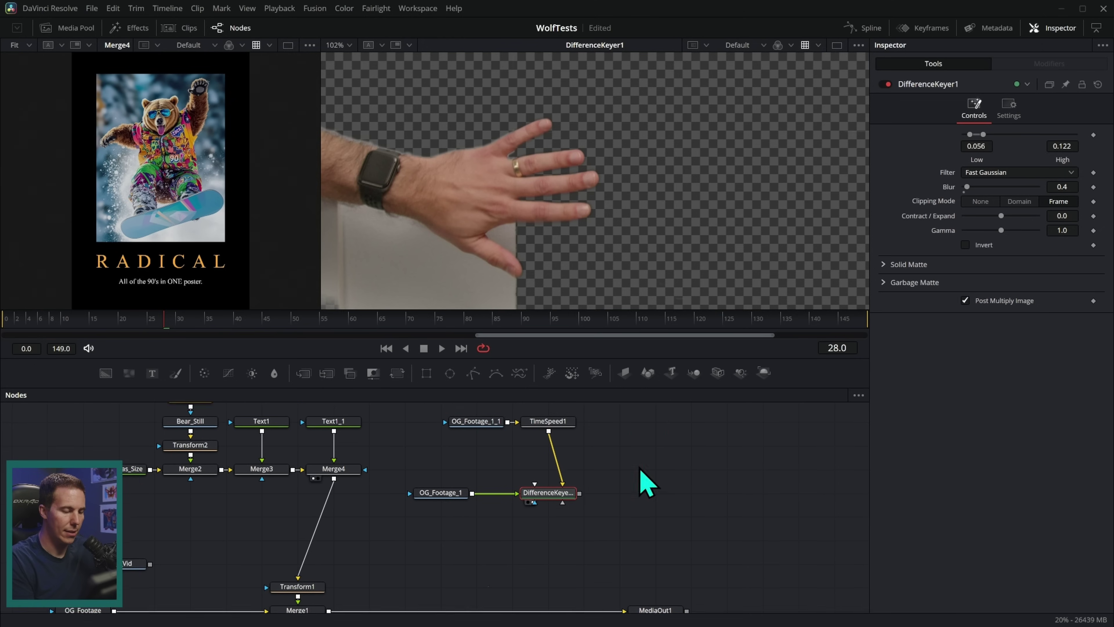
{"action": "left_click", "coordinate": [635, 557]}
{"action": "left_click_drag", "start_coordinate": [551, 467], "coordinate": [359, 560]}
Preview MediaOut1, add a rectangle mask, and attach it to Merge5.
{"action": "left_click", "coordinate": [637, 556]}
{"action": "key", "text": "2"}
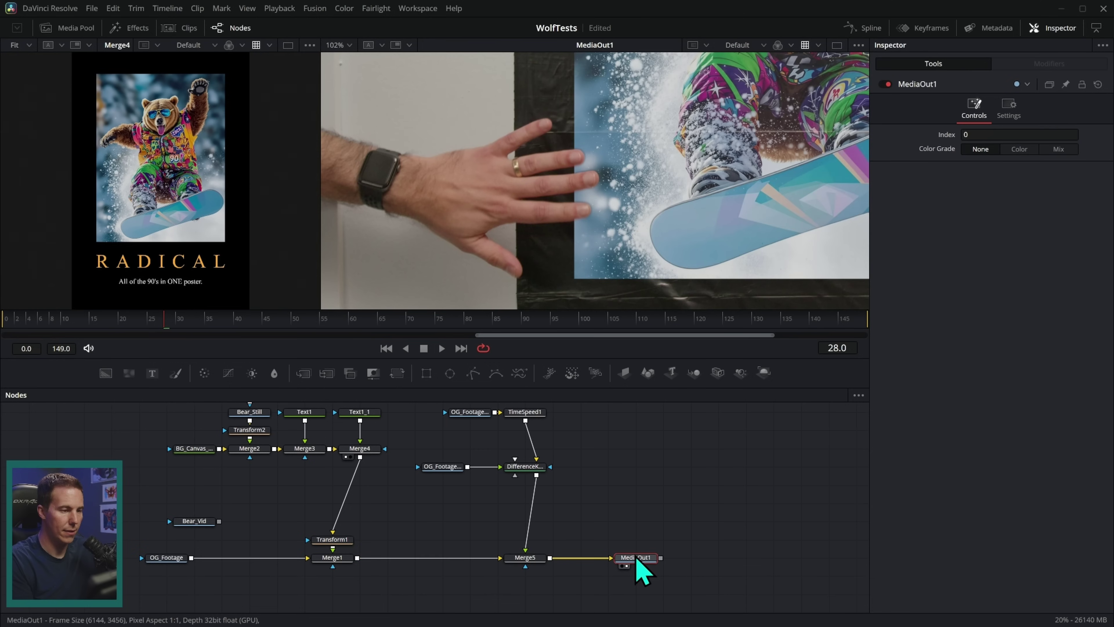
{"action": "scroll", "coordinate": [648, 200], "scroll_direction": "up", "scroll_amount": 5}
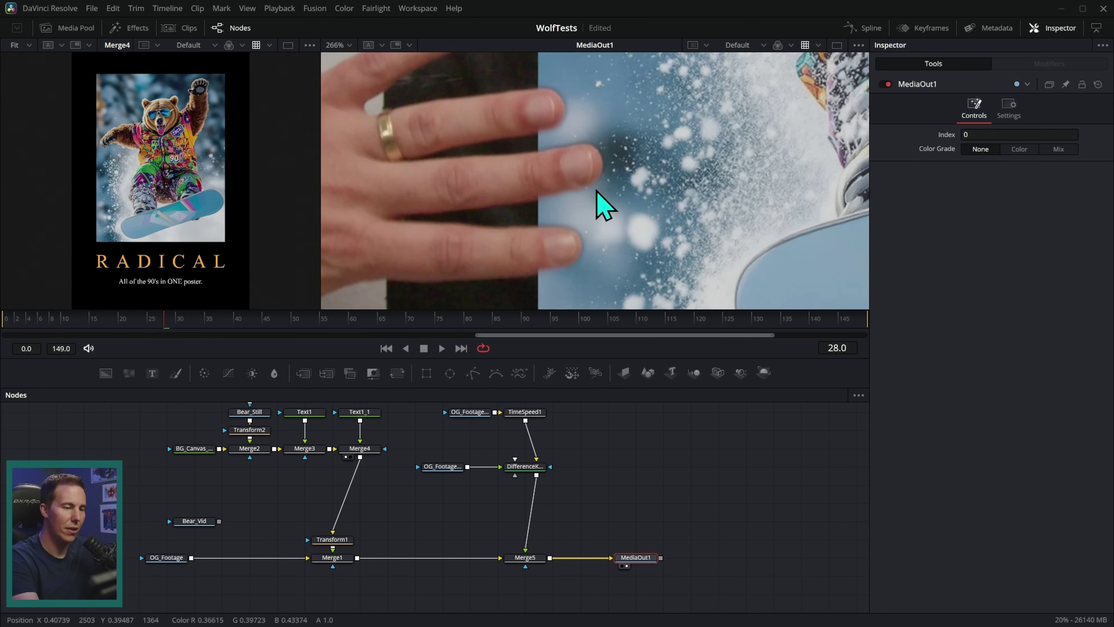
{"action": "scroll", "coordinate": [631, 295], "scroll_direction": "down", "scroll_amount": 3}
{"action": "scroll", "coordinate": [597, 423], "scroll_direction": "up", "scroll_amount": 1}
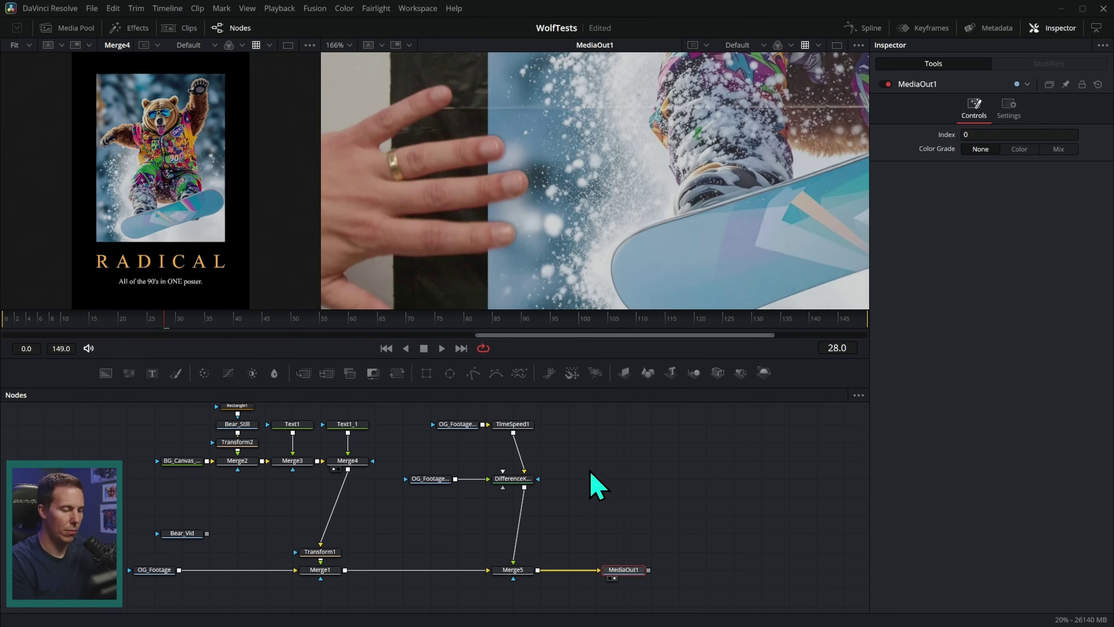
{"action": "left_click_drag", "start_coordinate": [426, 374], "coordinate": [596, 496]}
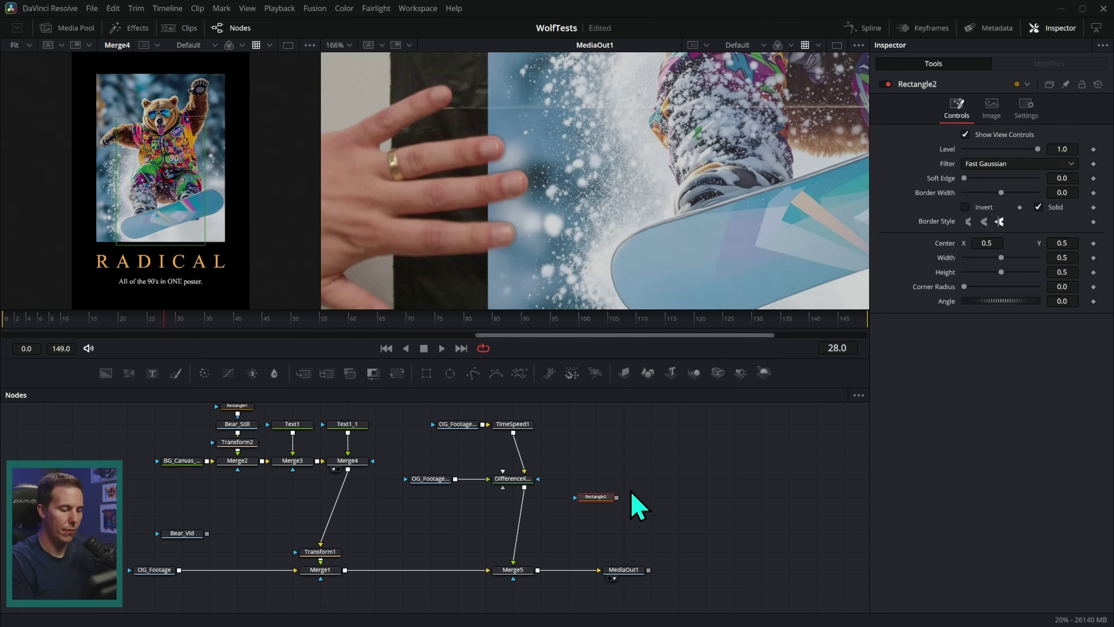
{"action": "left_click", "coordinate": [528, 572], "text": "ctrl"}
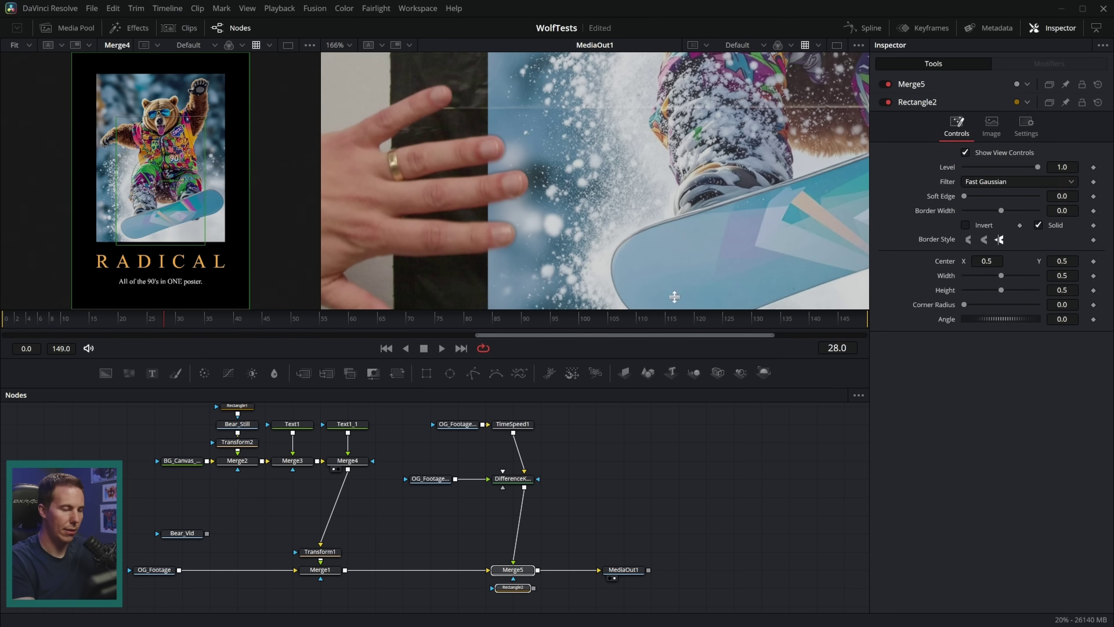
{"action": "scroll", "coordinate": [689, 272], "scroll_direction": "down", "scroll_amount": 5}
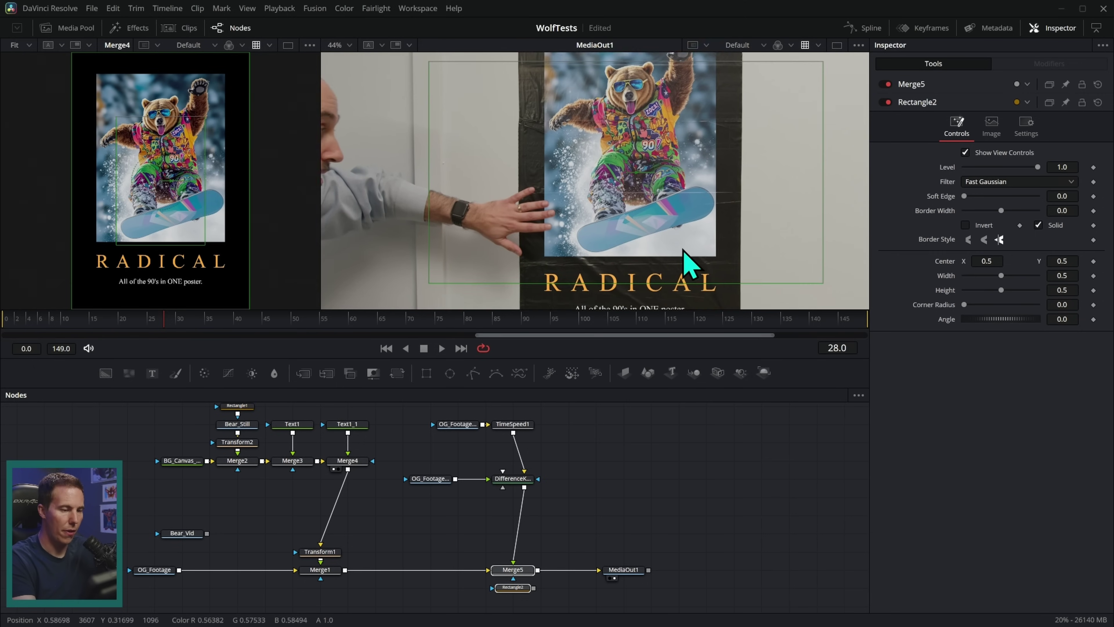
{"action": "left_click_drag", "start_coordinate": [776, 259], "coordinate": [715, 235]}
{"action": "scroll", "coordinate": [721, 250], "scroll_direction": "down", "scroll_amount": 3}
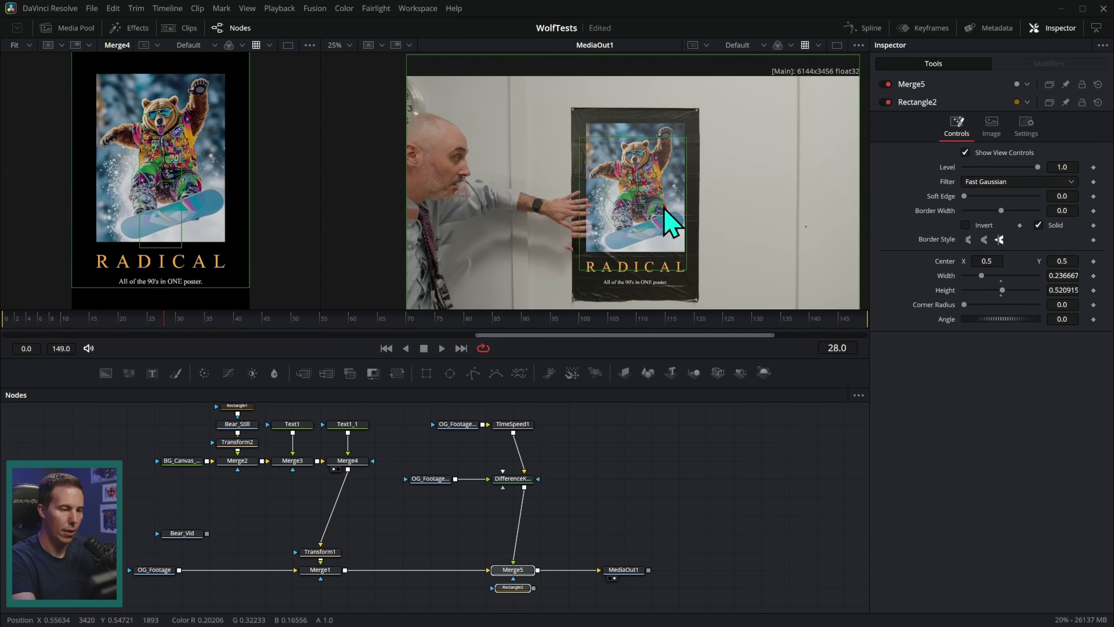
{"action": "left_click_drag", "start_coordinate": [512, 587], "coordinate": [485, 606]}
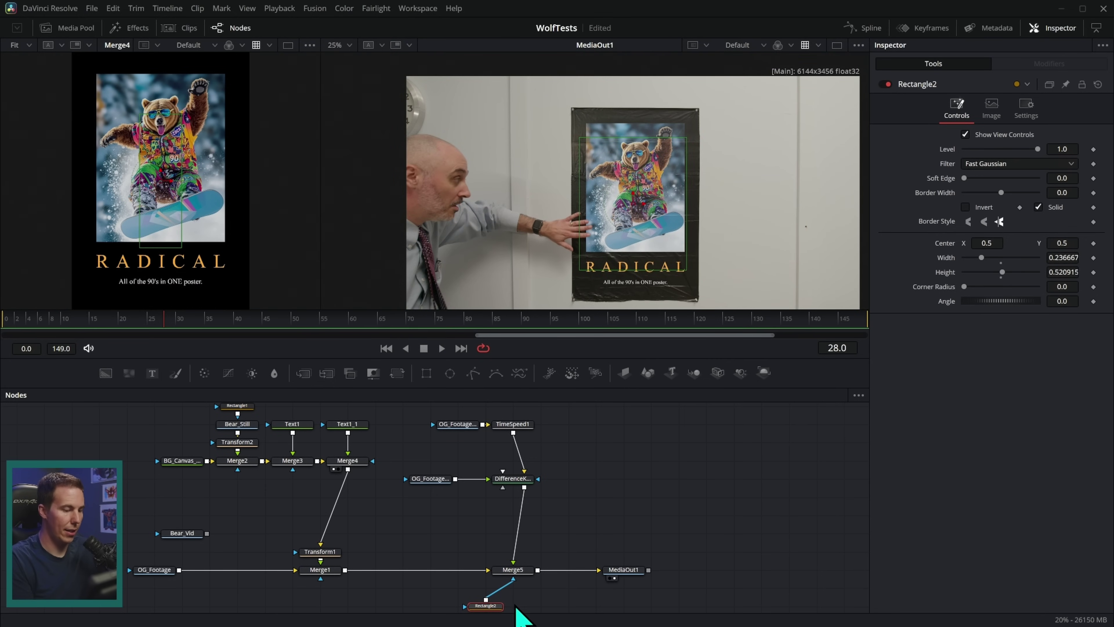
Move and widen Rectangle2 to 0.267 × 0.739 over the poster, then deselect it.
{"action": "left_click_drag", "start_coordinate": [636, 195], "coordinate": [636, 193]}
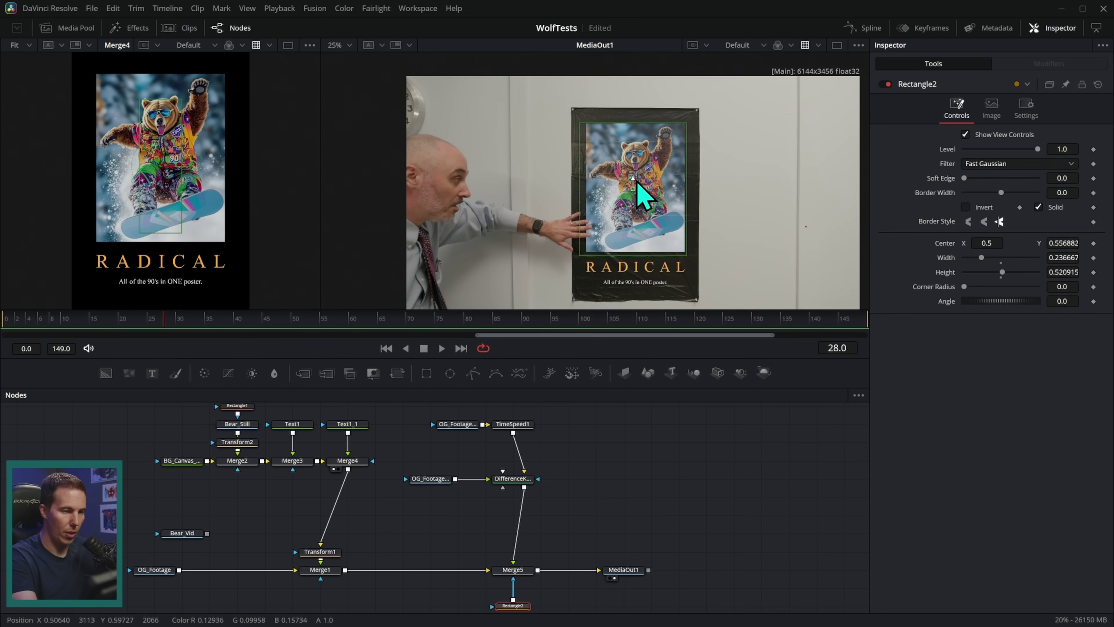
{"action": "left_click_drag", "start_coordinate": [686, 255], "coordinate": [693, 283]}
{"action": "left_click_drag", "start_coordinate": [635, 190], "coordinate": [635, 204]}
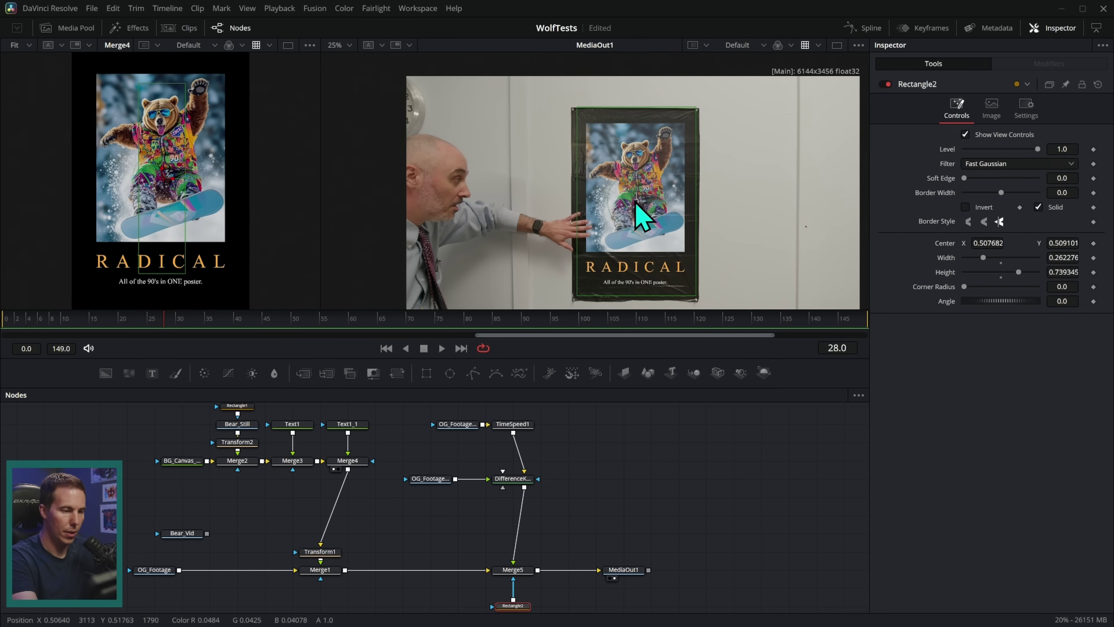
{"action": "left_click_drag", "start_coordinate": [692, 235], "coordinate": [695, 235]}
{"action": "scroll", "coordinate": [641, 242], "scroll_direction": "up", "scroll_amount": 6}
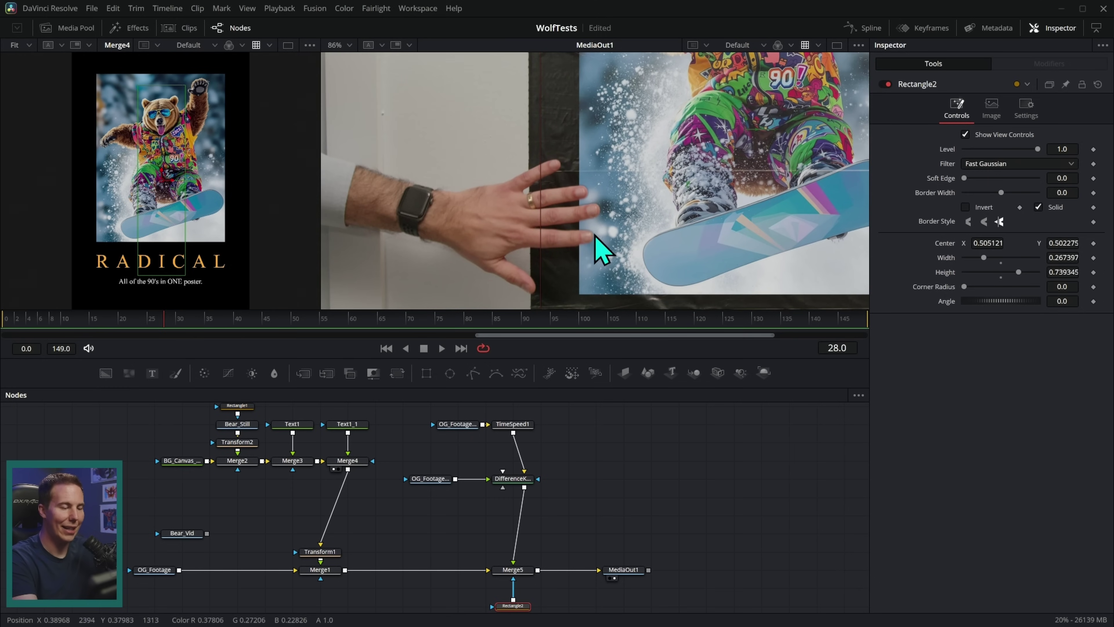
{"action": "scroll", "coordinate": [684, 256], "scroll_direction": "down", "scroll_amount": 4}
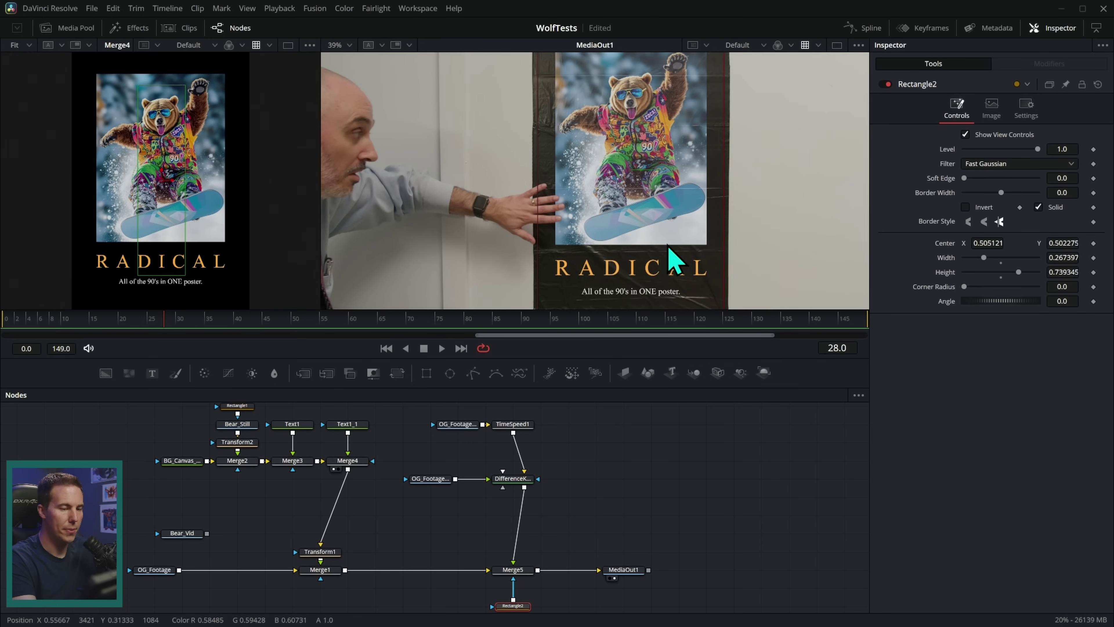
{"action": "left_click", "coordinate": [584, 406]}
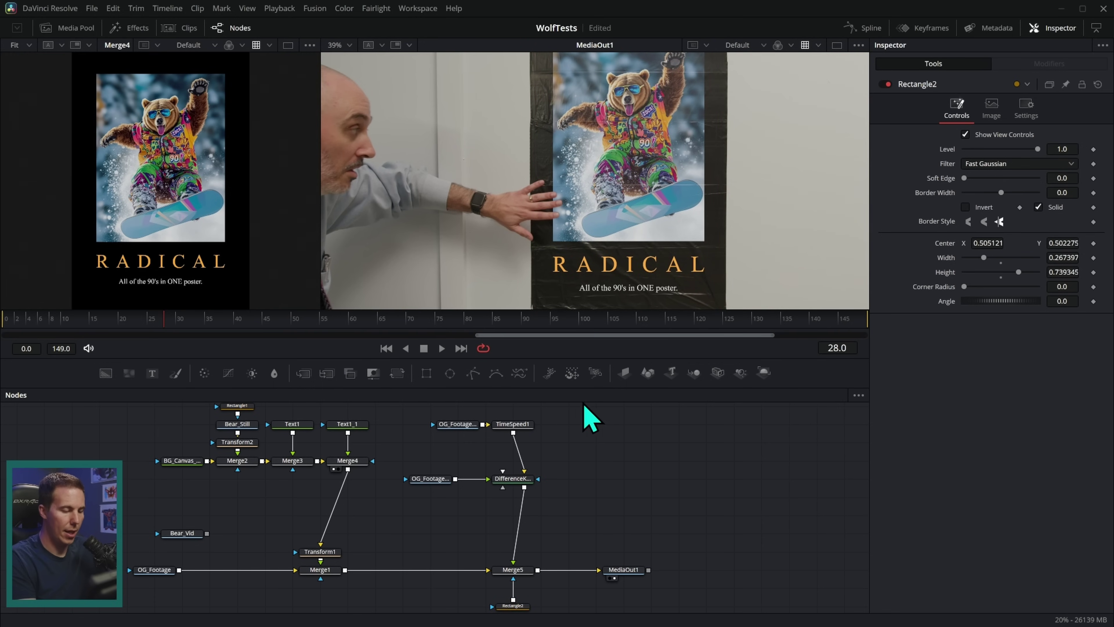
Show the page navigation bar and switch to the Edit page.
{"action": "left_click", "coordinate": [418, 9]}
{"action": "left_click", "coordinate": [460, 62]}
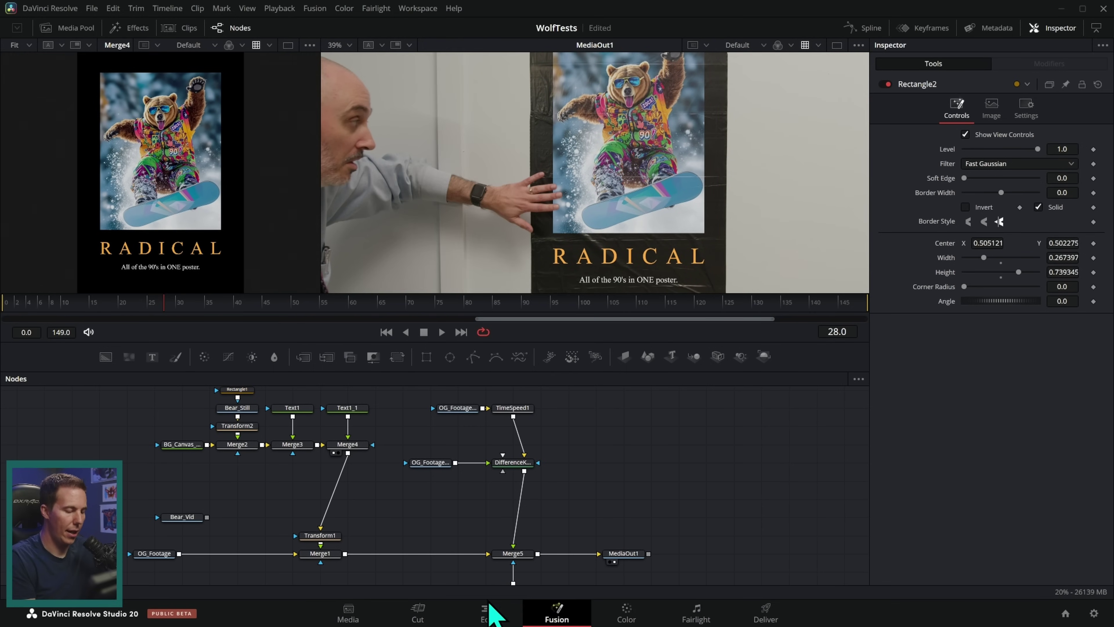
{"action": "left_click", "coordinate": [489, 605]}
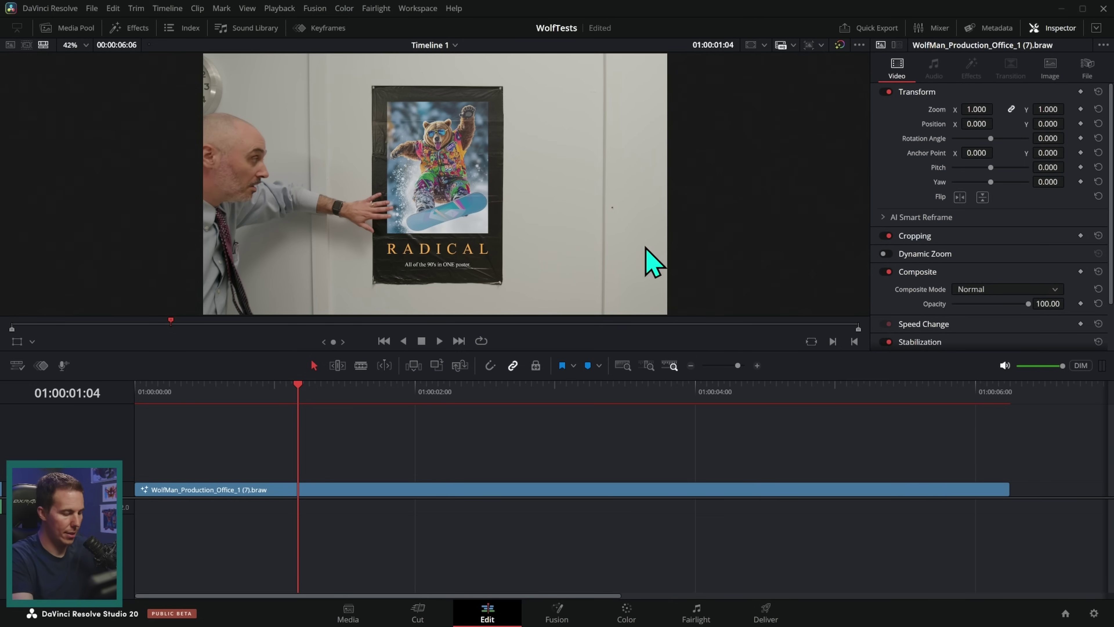
Turn on Playback > Render Cache and view the clip full screen.
{"action": "left_click", "coordinate": [279, 8]}
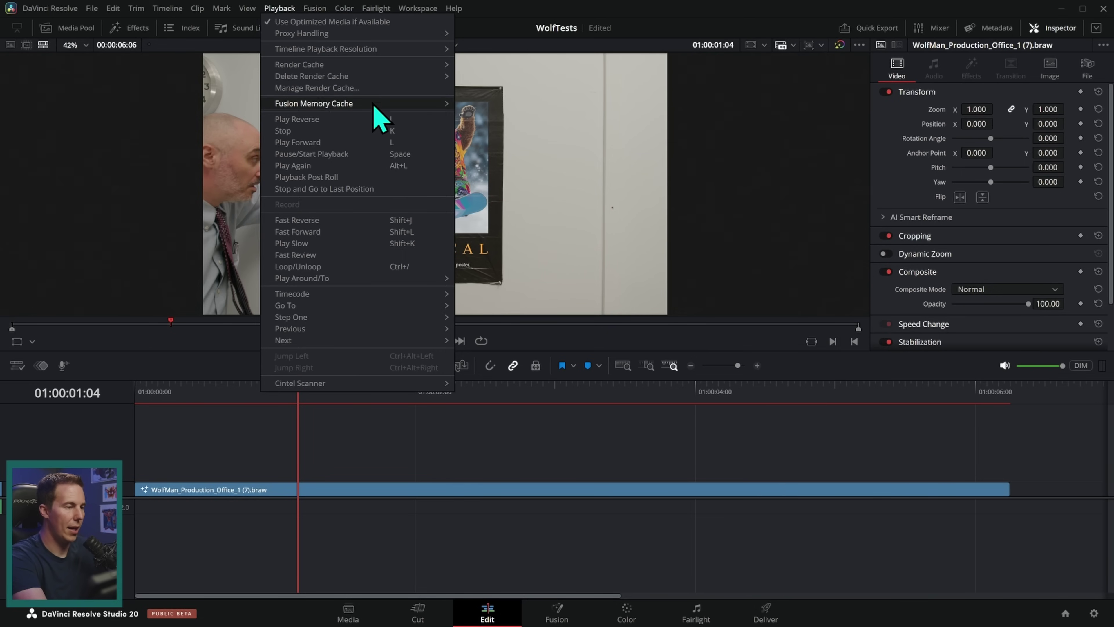
{"action": "mouse_move", "coordinate": [381, 68]}
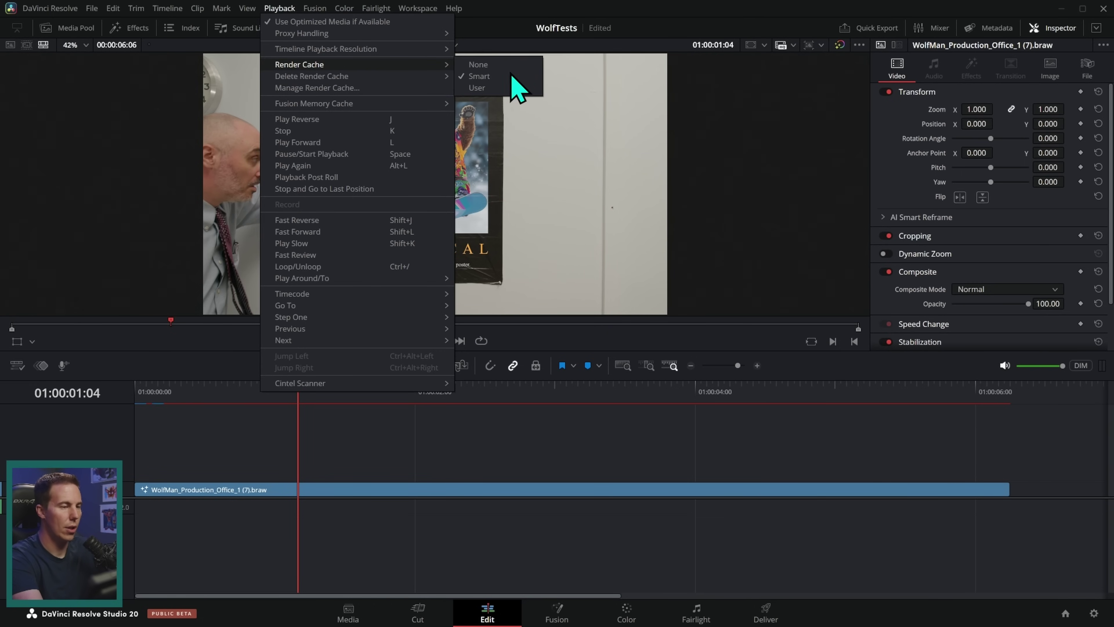
{"action": "left_click", "coordinate": [512, 10]}
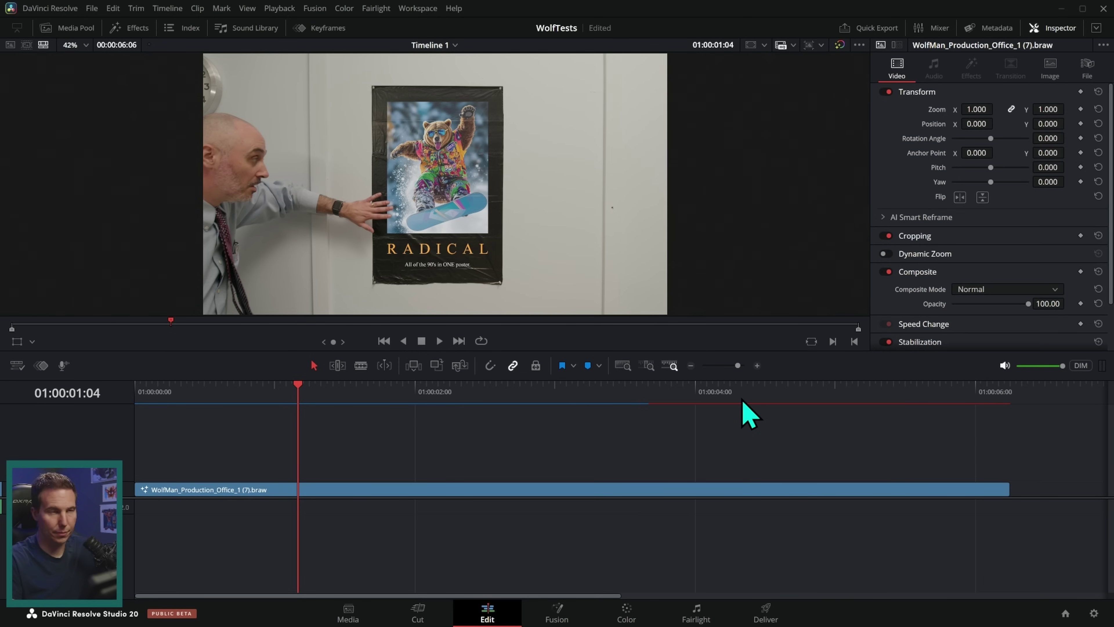
{"action": "key", "text": "ctrl+f"}
Play the full-screen preview to watch the hand pass in front of the RADICAL bear poster.
{"action": "key", "text": "space"}
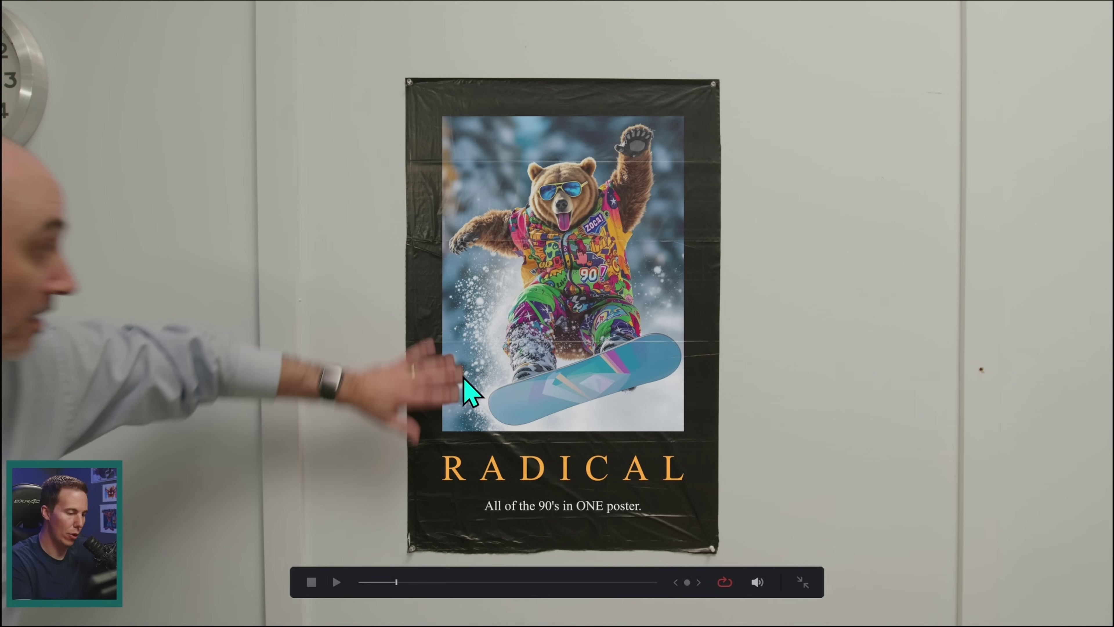
{"action": "left_click", "coordinate": [565, 408]}
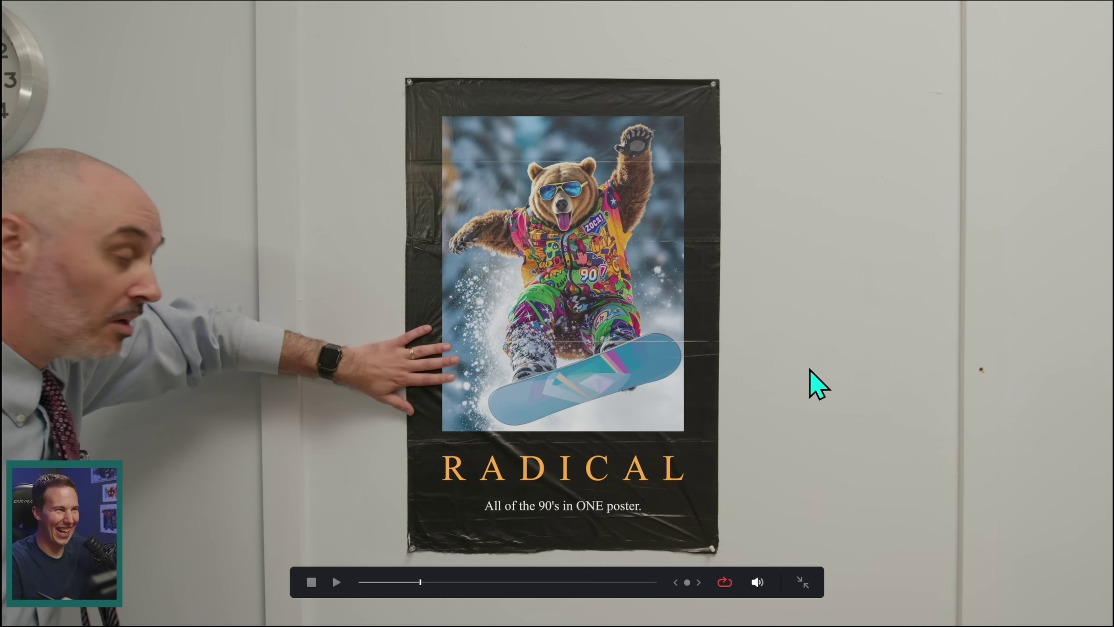
Back in Fusion, insert a Blur node after Merge4.
{"action": "key", "text": "Escape"}
{"action": "scroll", "coordinate": [728, 311], "scroll_direction": "up", "scroll_amount": 6}
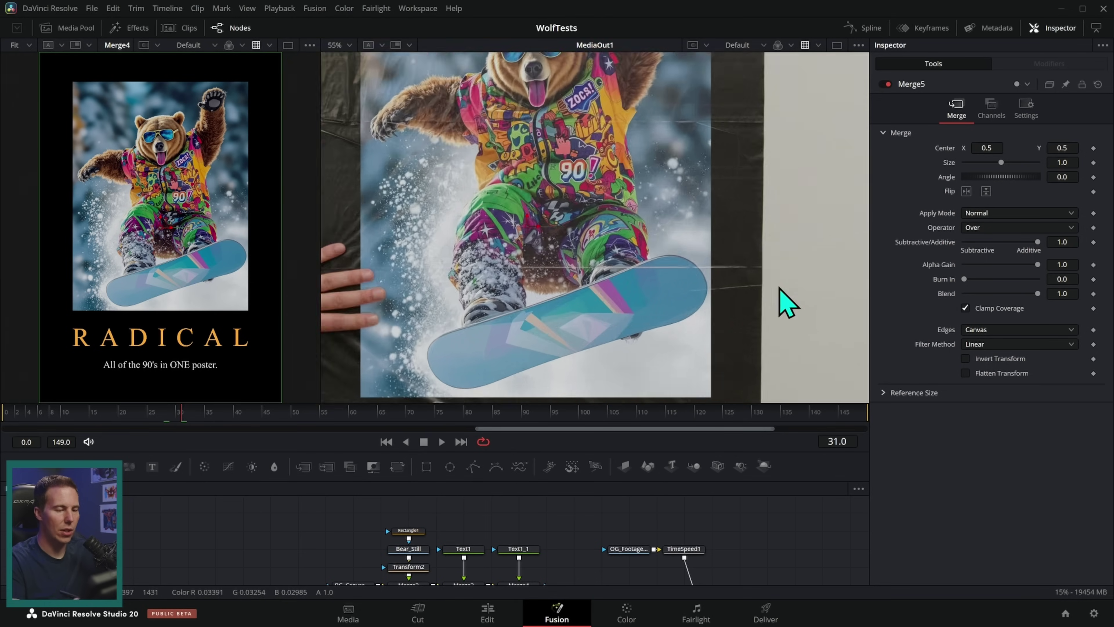
{"action": "scroll", "coordinate": [741, 301], "scroll_direction": "up", "scroll_amount": 5}
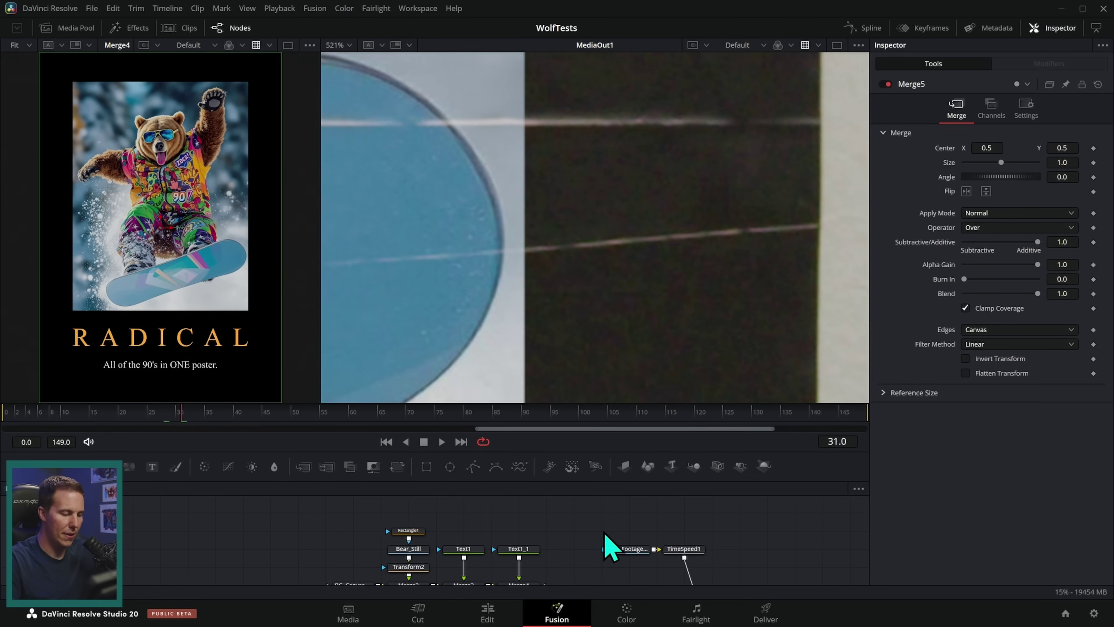
{"action": "scroll", "coordinate": [605, 535], "scroll_direction": "down", "scroll_amount": 2}
{"action": "scroll", "coordinate": [682, 557], "scroll_direction": "down", "scroll_amount": 2}
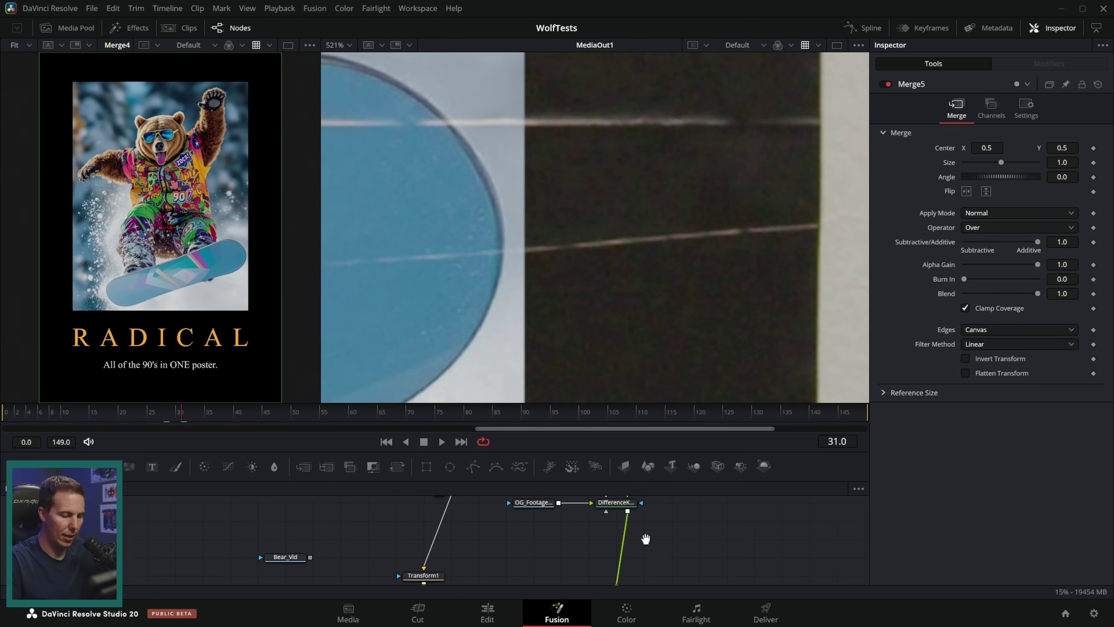
{"action": "left_click", "coordinate": [525, 550]}
{"action": "key", "text": "shift+space"}
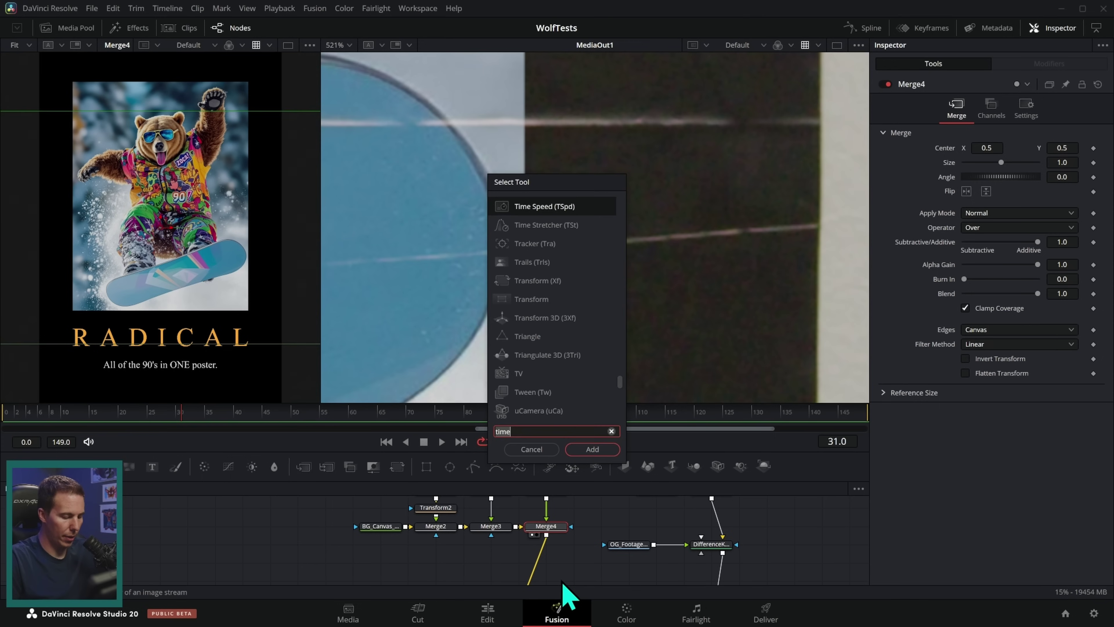
{"action": "type", "text": "blur"}
{"action": "key", "text": "Return"}
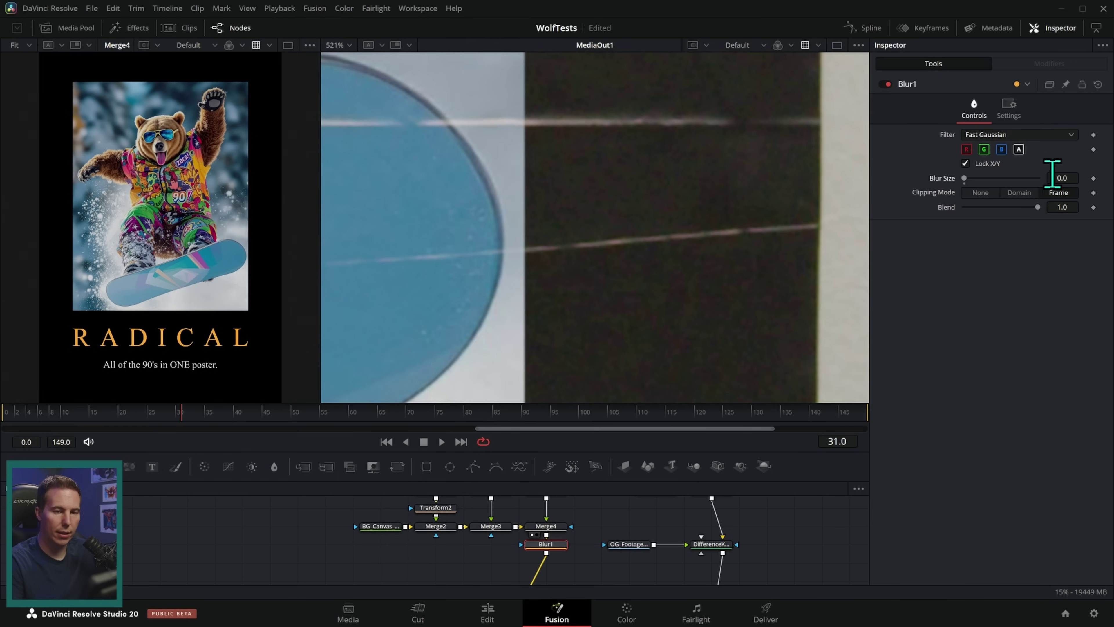
Set the Blur Size to 1.1 and play the composite to check the softening.
{"action": "left_click", "coordinate": [1054, 177]}
{"action": "type", "text": "0.9"}
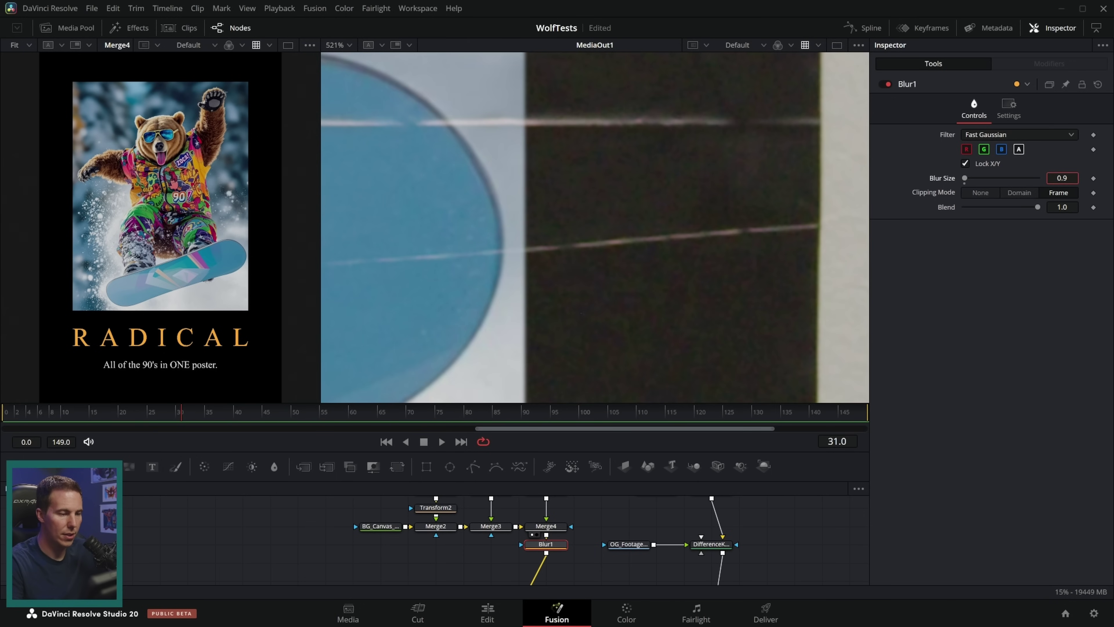
{"action": "scroll", "coordinate": [783, 288], "scroll_direction": "down", "scroll_amount": 5}
{"action": "key", "text": "space"}
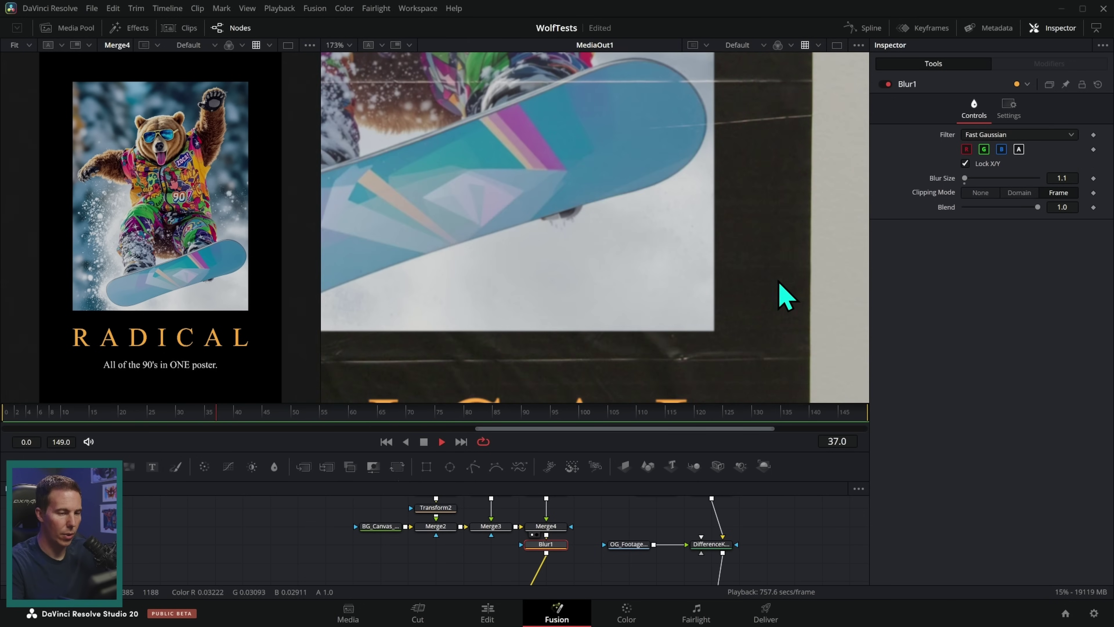
{"action": "scroll", "coordinate": [763, 294], "scroll_direction": "down", "scroll_amount": 4}
{"action": "key", "text": "space"}
Toggle Blur1 off and on to compare, then jump to frame 58.
{"action": "left_click", "coordinate": [883, 84]}
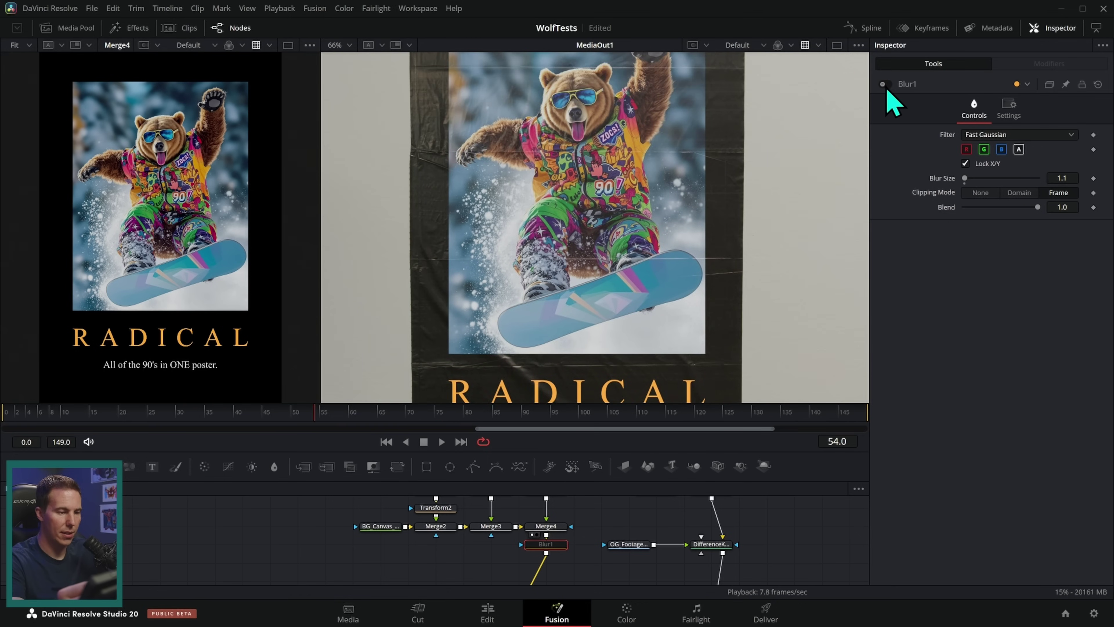
{"action": "scroll", "coordinate": [662, 270], "scroll_direction": "up", "scroll_amount": 5}
{"action": "left_click", "coordinate": [883, 84]}
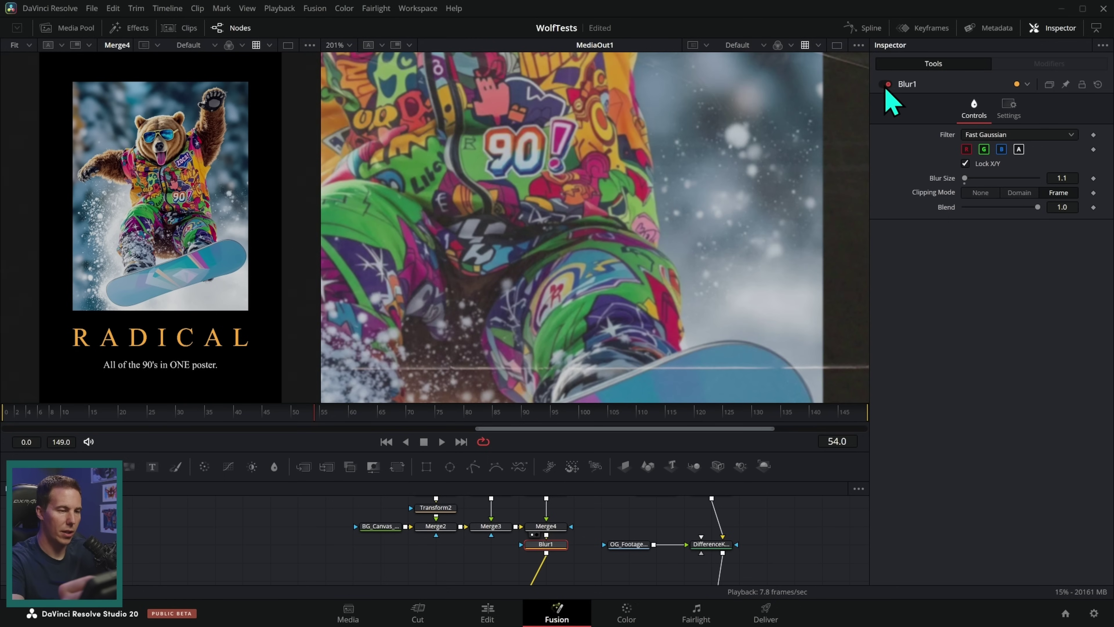
{"action": "scroll", "coordinate": [721, 200], "scroll_direction": "down", "scroll_amount": 6}
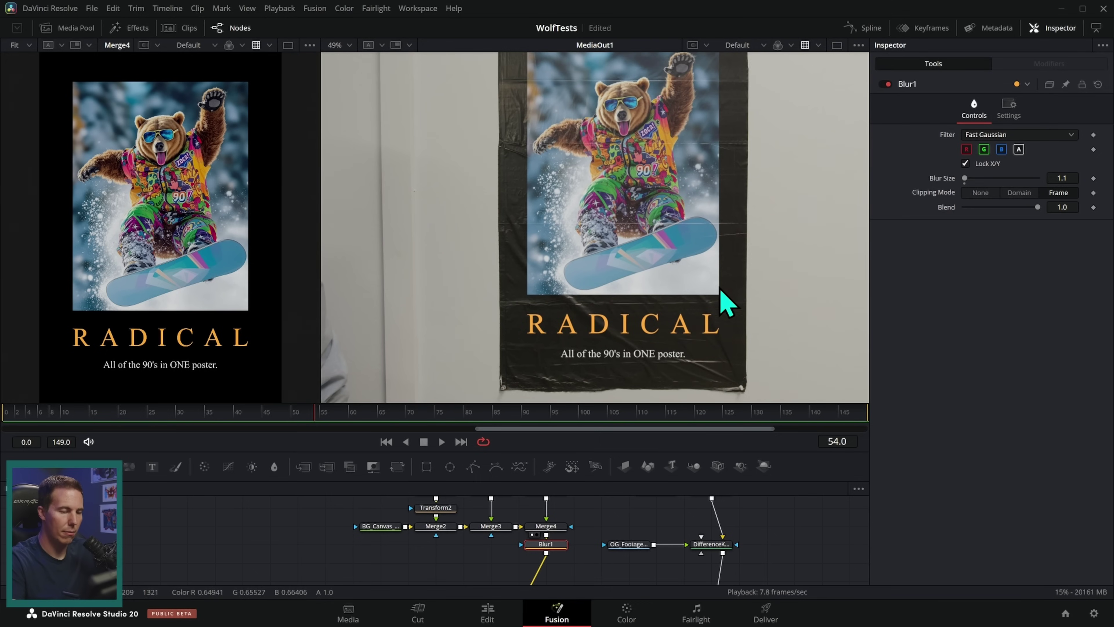
{"action": "left_click", "coordinate": [341, 413]}
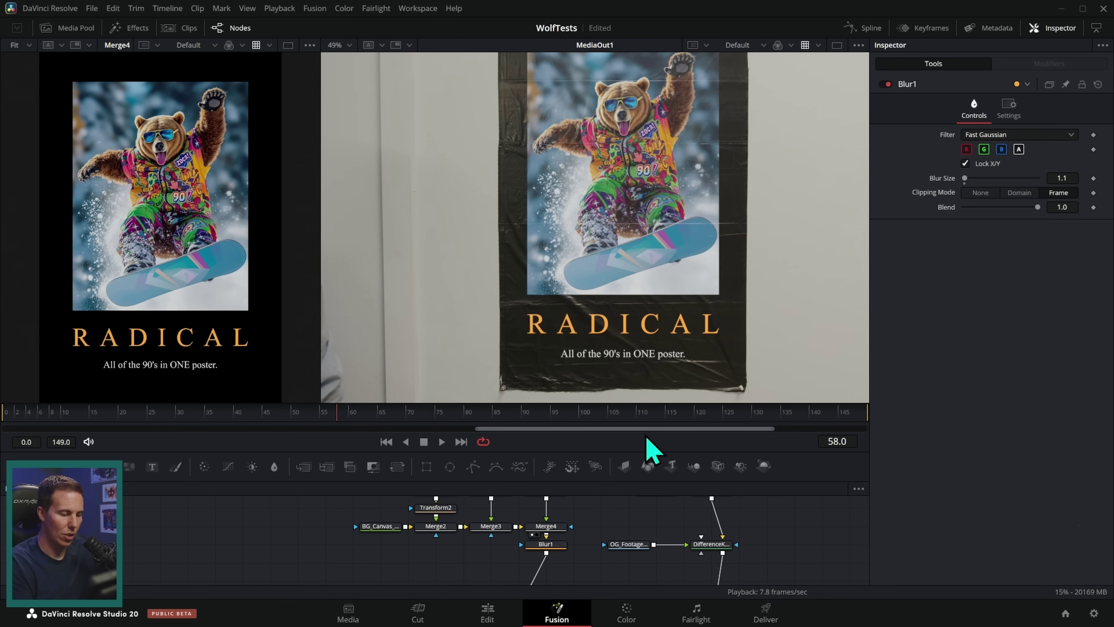
{"action": "left_click_drag", "start_coordinate": [653, 451], "coordinate": [630, 358]}
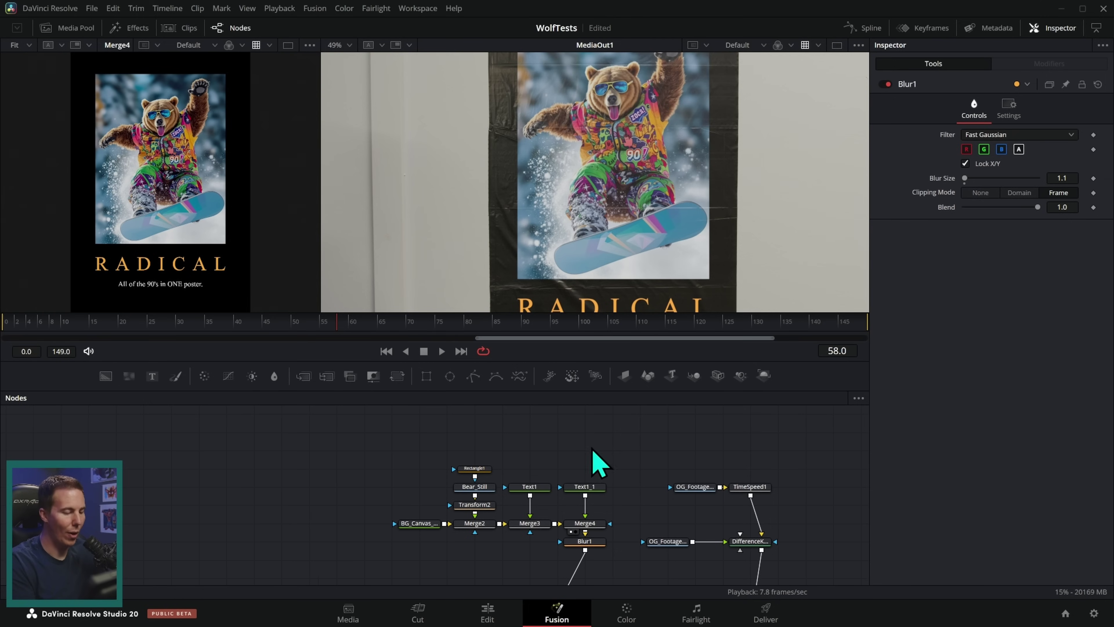
Connect the Bear_Vid node to Transform2 in place of Bear_Still.
{"action": "left_click_drag", "start_coordinate": [636, 447], "coordinate": [667, 417]}
{"action": "left_click", "coordinate": [410, 461]}
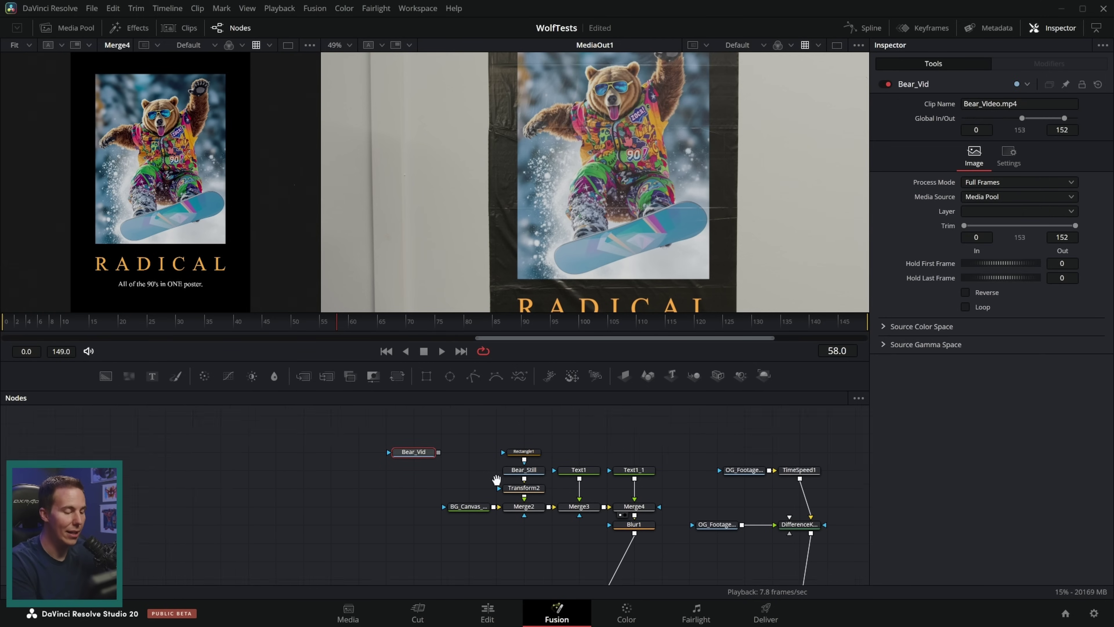
{"action": "scroll", "coordinate": [483, 465], "scroll_direction": "up", "scroll_amount": 2}
{"action": "left_click_drag", "start_coordinate": [552, 465], "coordinate": [634, 441]}
{"action": "left_click_drag", "start_coordinate": [386, 480], "coordinate": [520, 517]}
{"action": "left_click_drag", "start_coordinate": [497, 446], "coordinate": [530, 455]}
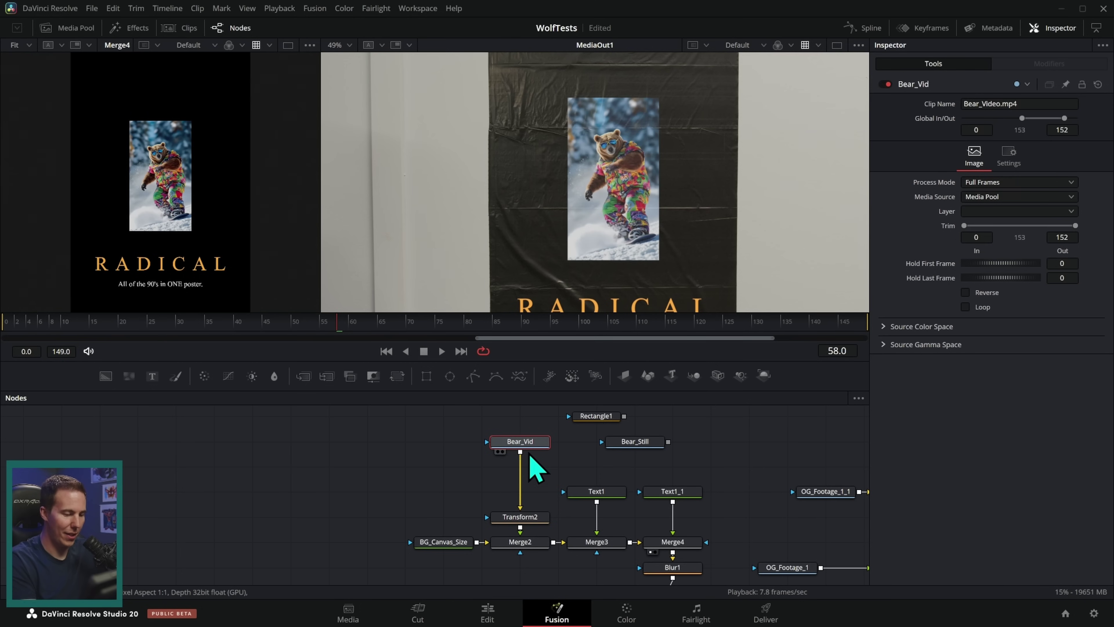
Raise Transform2 Size to about 4.07, wire Rectangle1 as Merge2's mask, and return to Edit.
{"action": "left_click", "coordinate": [528, 518]}
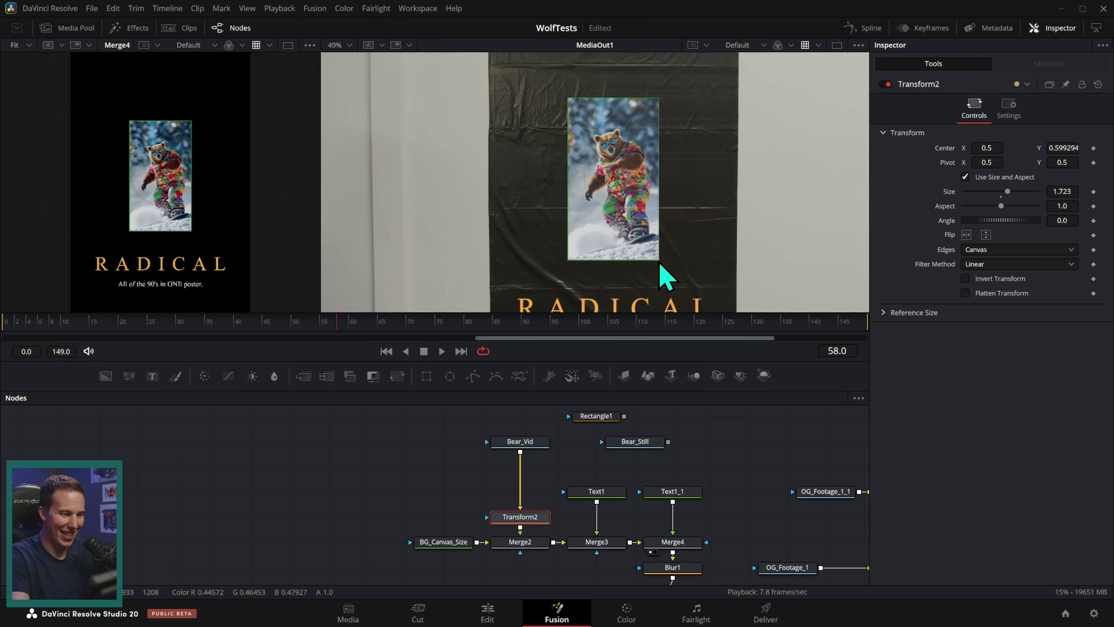
{"action": "left_click_drag", "start_coordinate": [663, 276], "coordinate": [709, 293]}
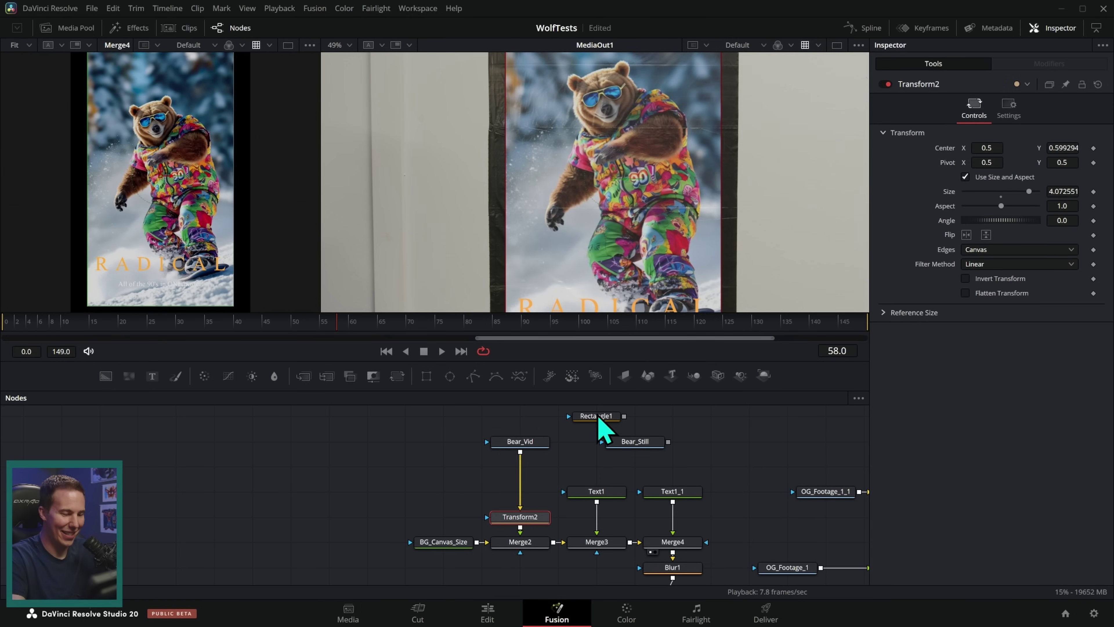
{"action": "left_click_drag", "start_coordinate": [599, 420], "coordinate": [579, 454]}
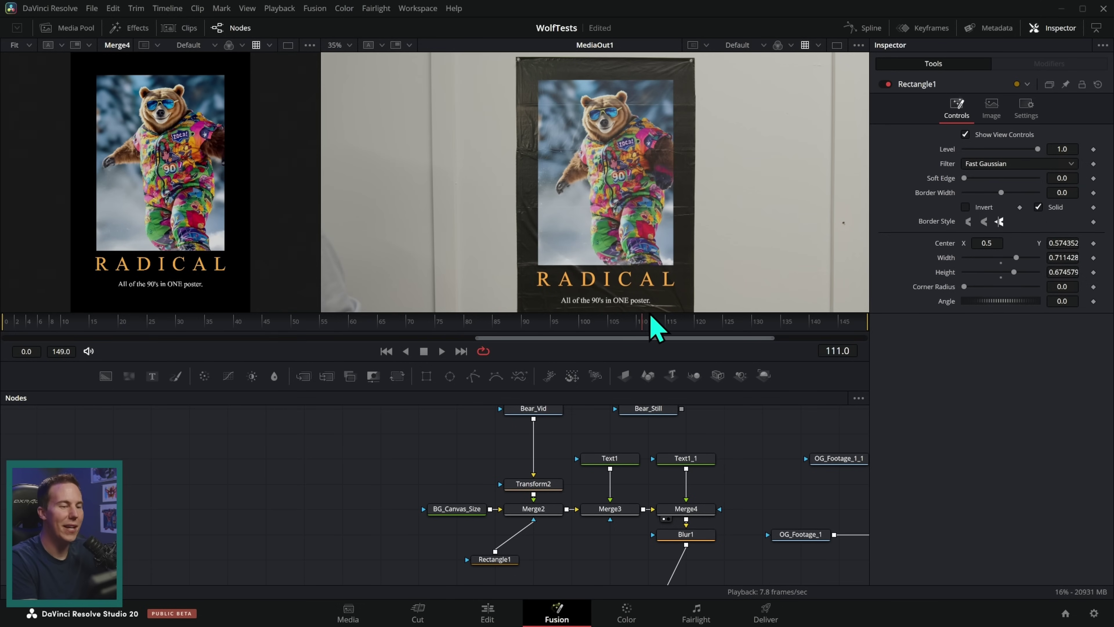
{"action": "left_click_drag", "start_coordinate": [651, 315], "coordinate": [785, 327]}
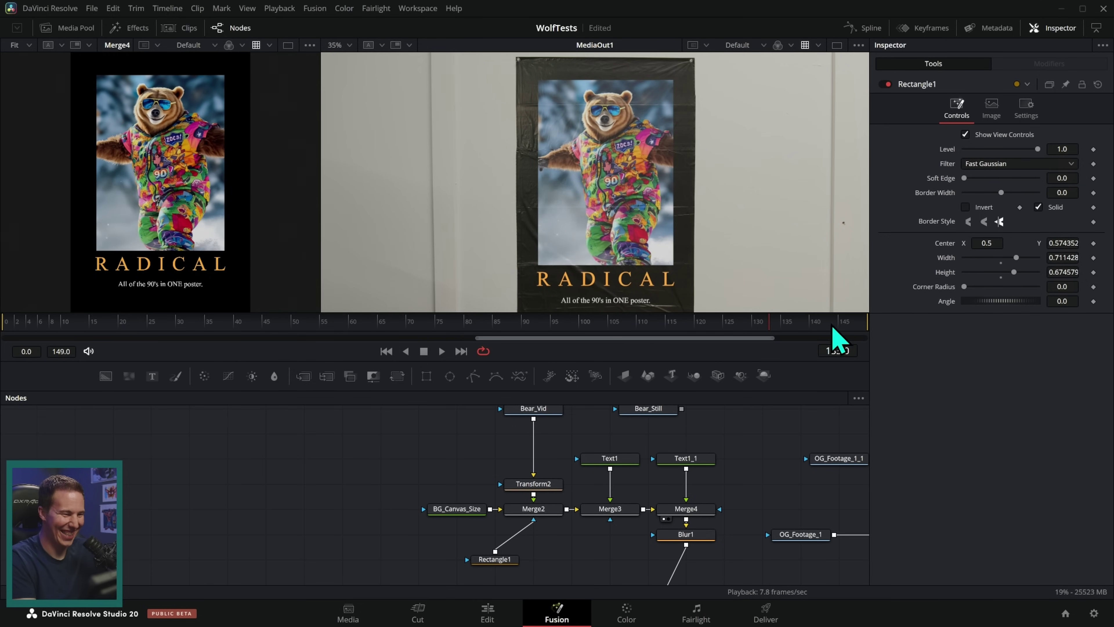
{"action": "left_click", "coordinate": [489, 615]}
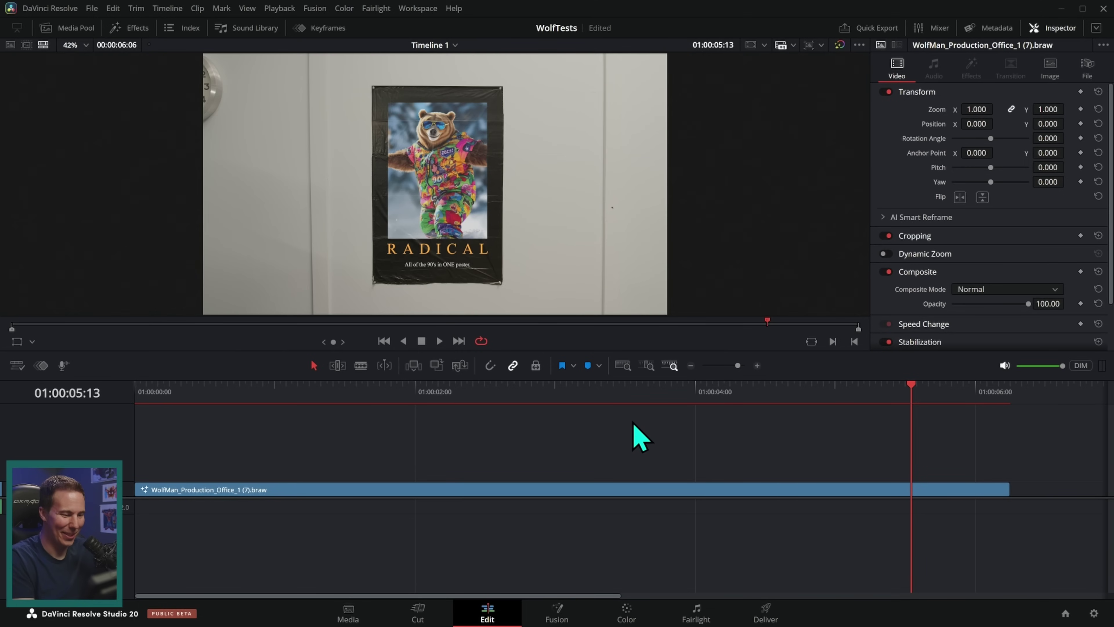
From the clip's start, enable Dynamic Zoom and play the shot in full-screen cinema viewer.
{"action": "key", "text": "Home"}
{"action": "left_click", "coordinate": [965, 255]}
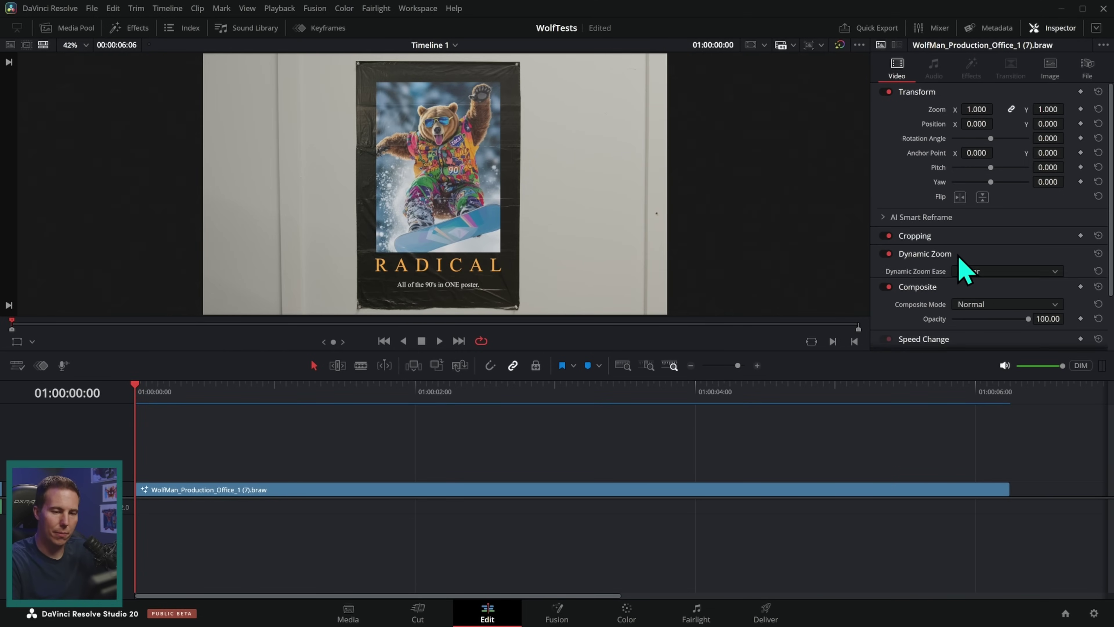
{"action": "key", "text": "ctrl+f"}
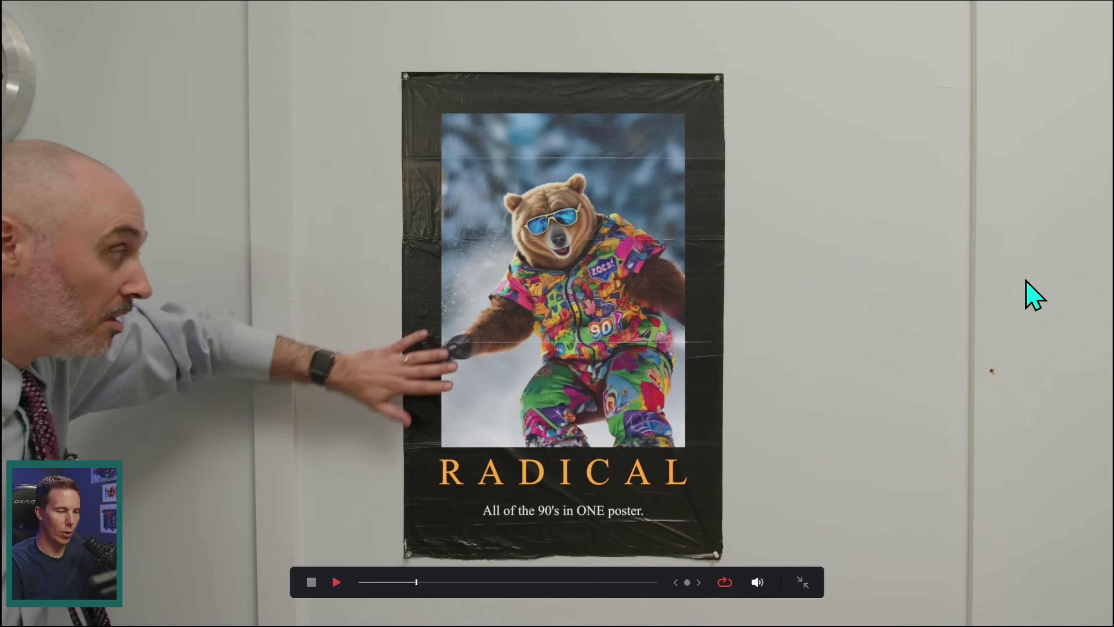